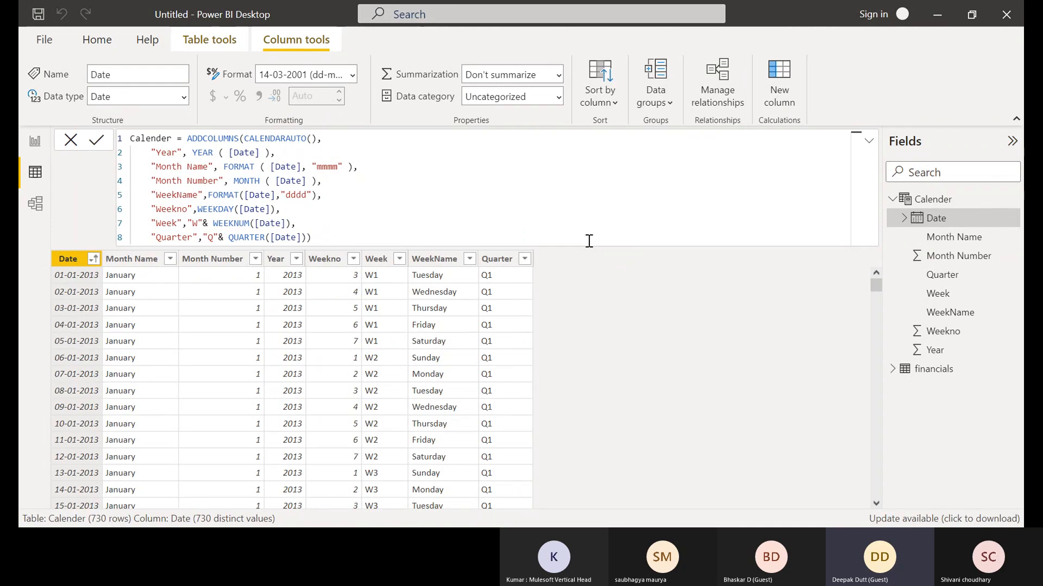
# Rename the "WeekName" column to "DayName" in the Calender table's DAX formula and apply it
pyautogui.click(188, 210)
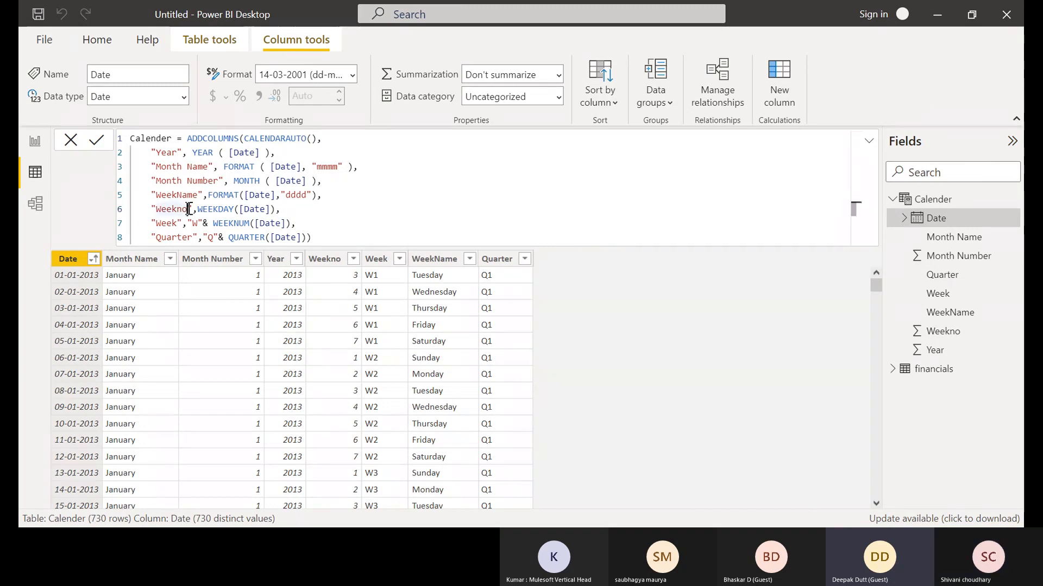
pyautogui.click(198, 196)
pyautogui.press('BackSpace')
pyautogui.press('BackSpace')
pyautogui.press('BackSpace')
pyautogui.press('BackSpace')
pyautogui.press('BackSpace')
pyautogui.press('BackSpace')
pyautogui.press('BackSpace')
pyautogui.press('BackSpace')
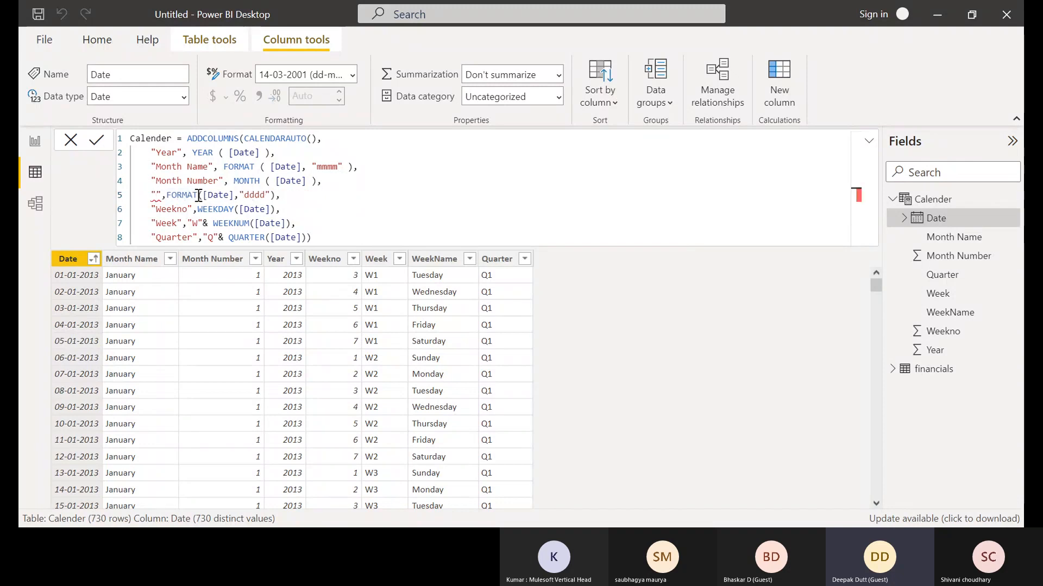
pyautogui.write('Day')
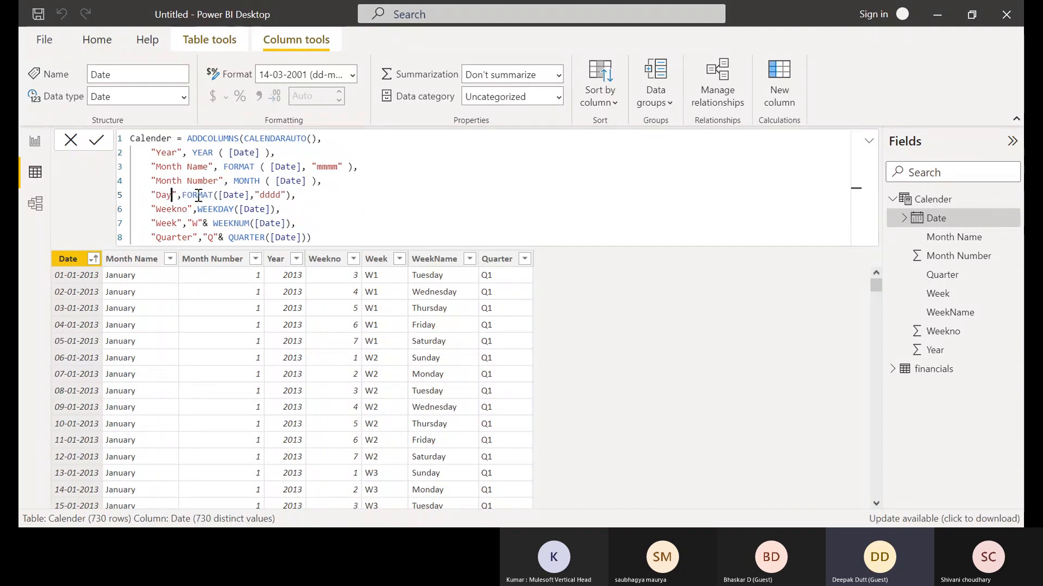
pyautogui.write('Name')
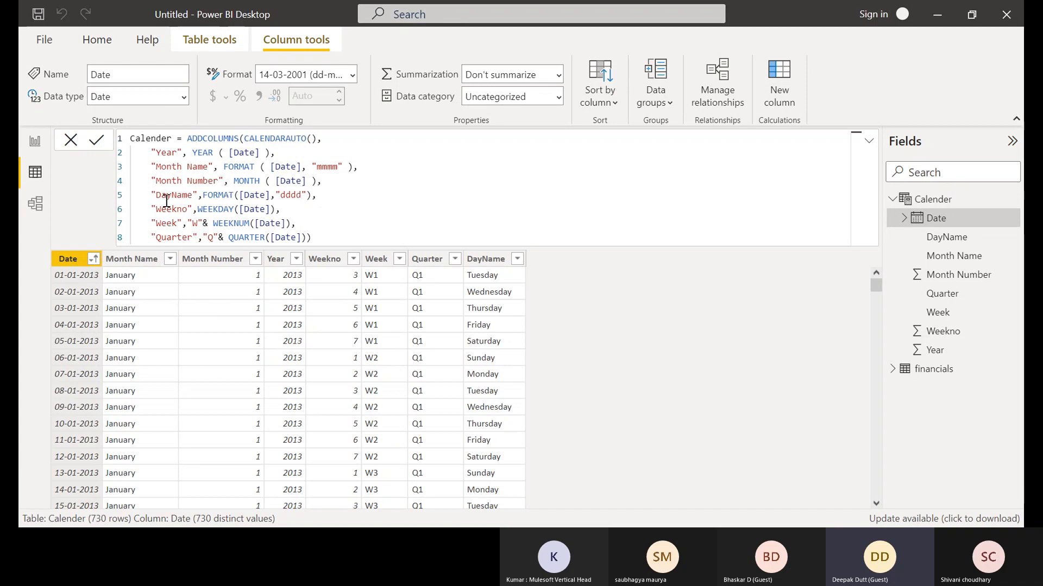
# Start a new column named "MonthYear" on a new line after the Quarter column in the Calender formula
pyautogui.click(306, 238)
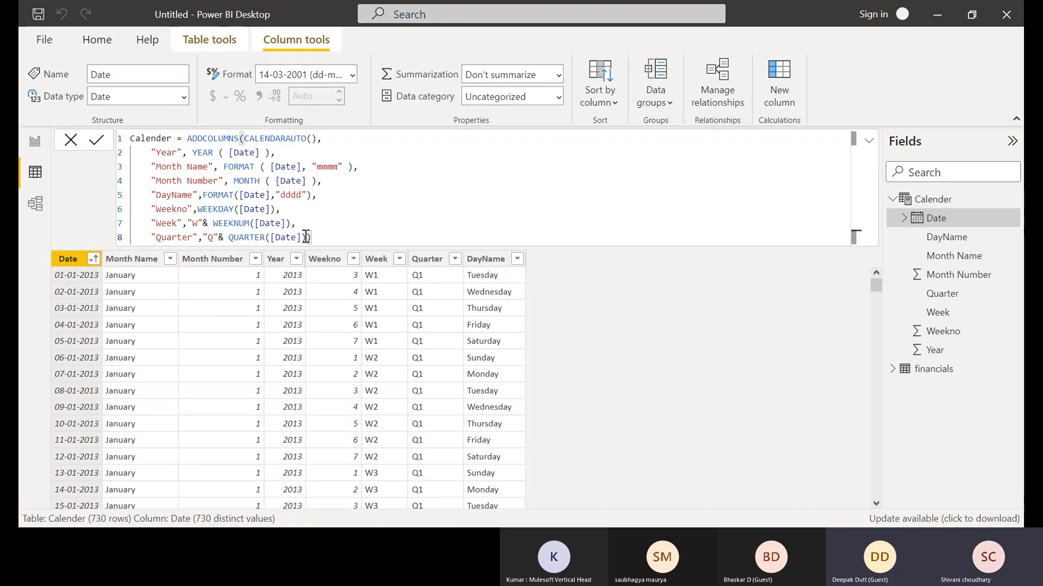
pyautogui.hotkey('shift', 'Return')
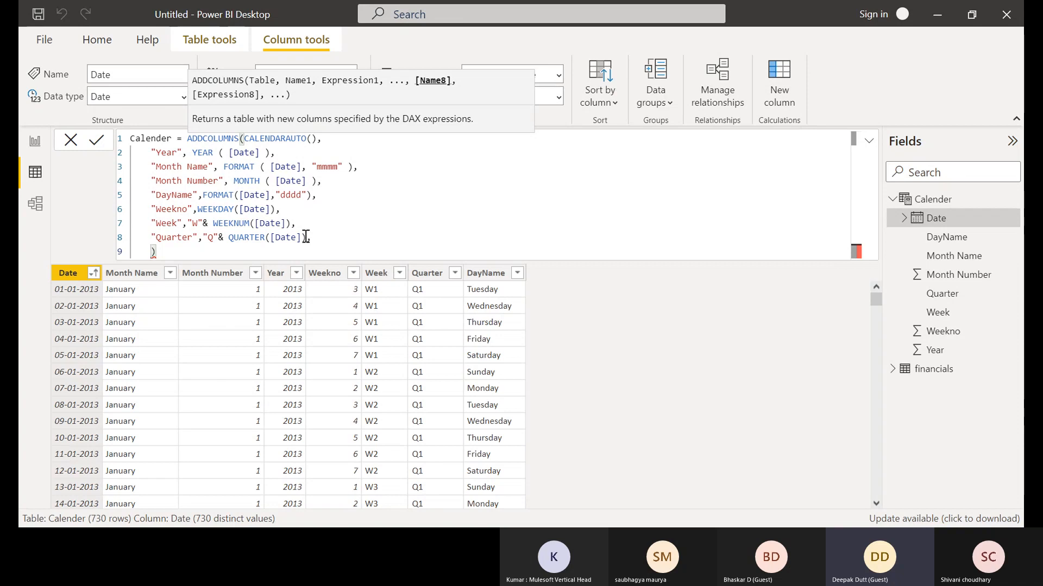
pyautogui.write('"MonthY')
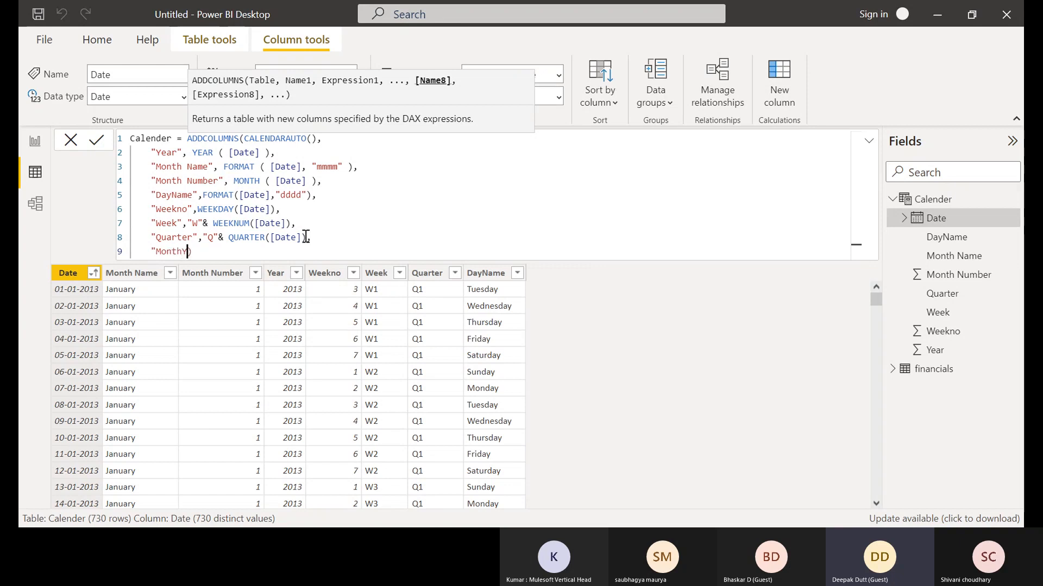
pyautogui.write('ear"')
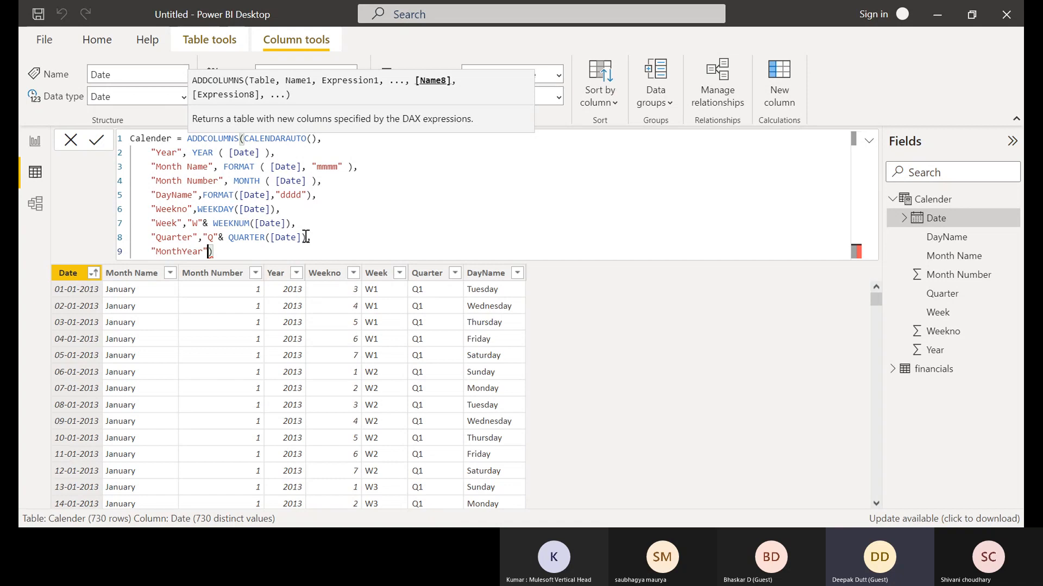
pyautogui.write(',')
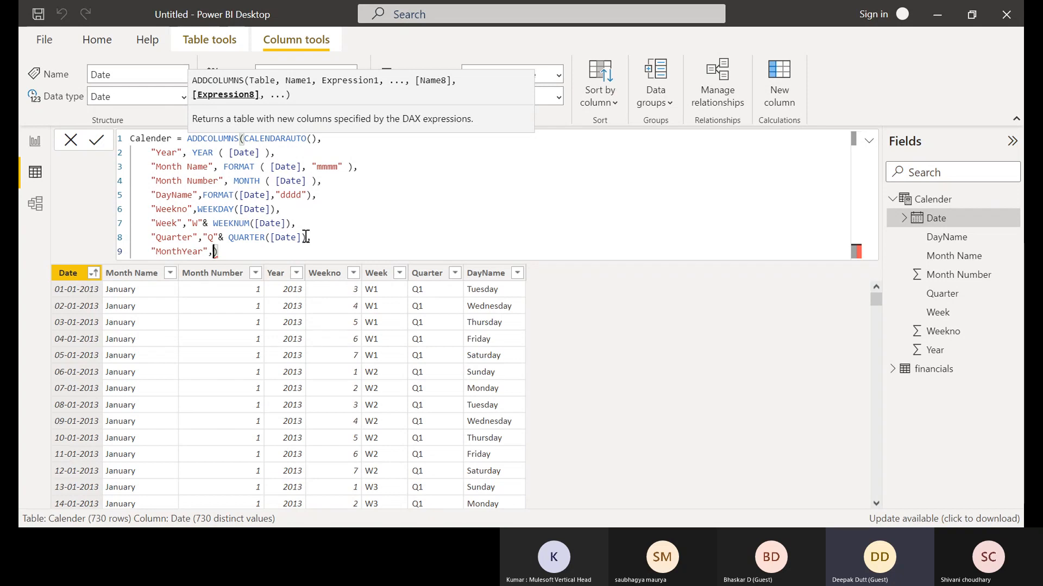
# Reuse the Month Name column's FORMAT expression for MonthYear, with the month format shortened to "mmm"
pyautogui.click(227, 166)
pyautogui.moveTo(309, 165); pyautogui.dragTo(346, 166)
pyautogui.hotkey('ctrl', 'c')
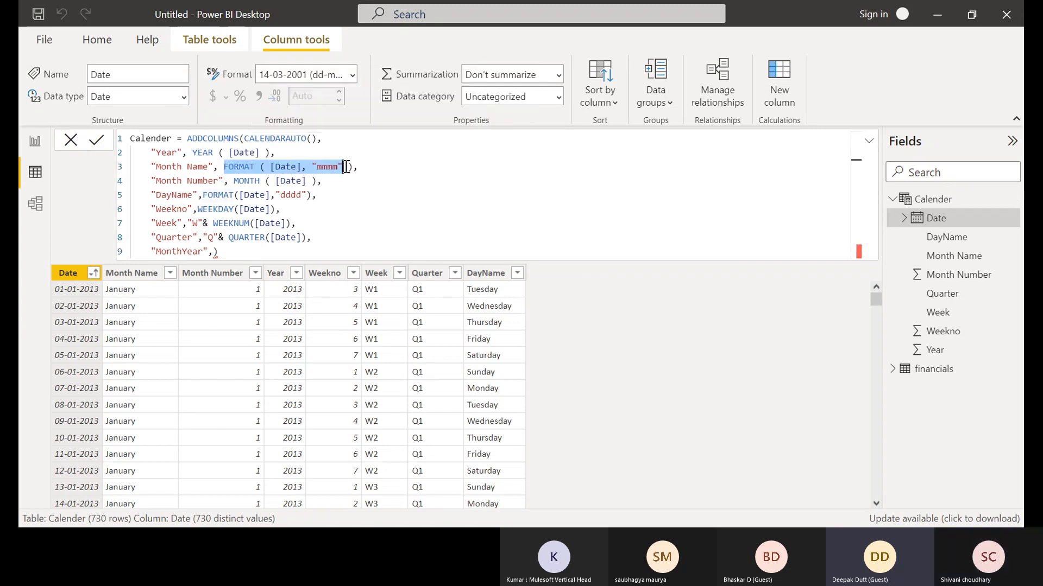
pyautogui.click(213, 251)
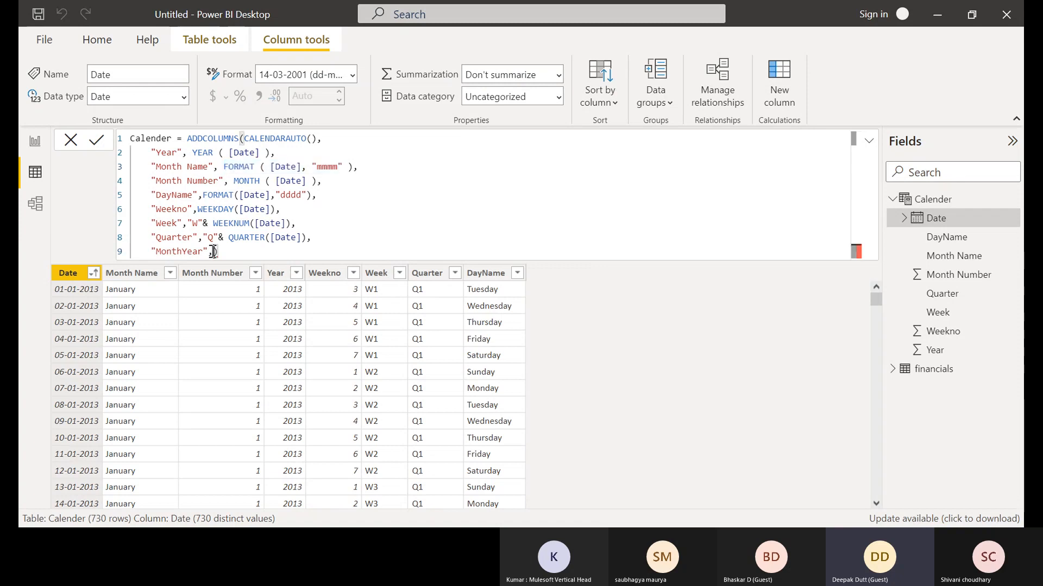
pyautogui.hotkey('ctrl', 'v')
pyautogui.write(')')
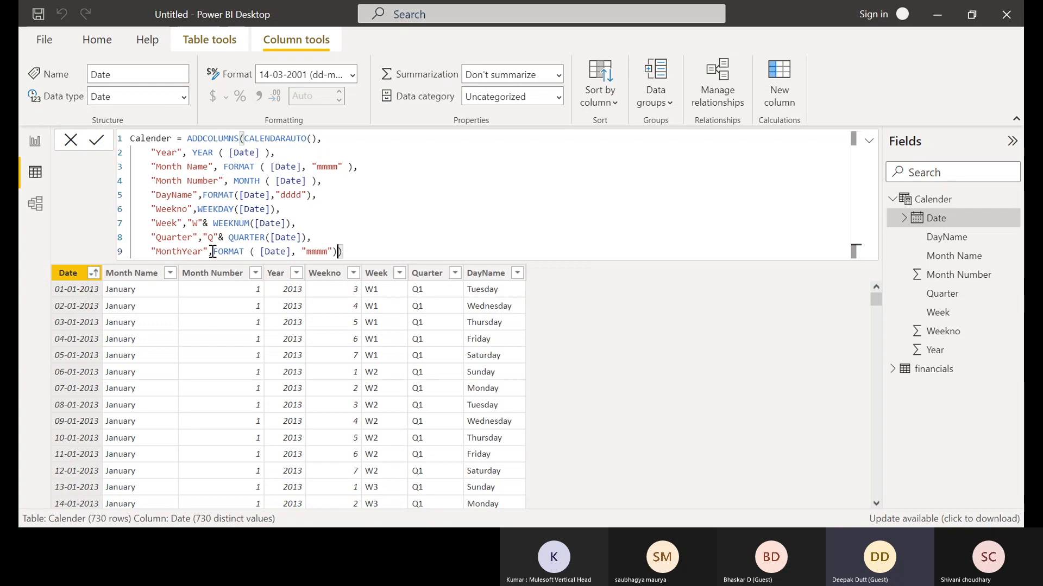
pyautogui.click(328, 251)
pyautogui.press('BackSpace')
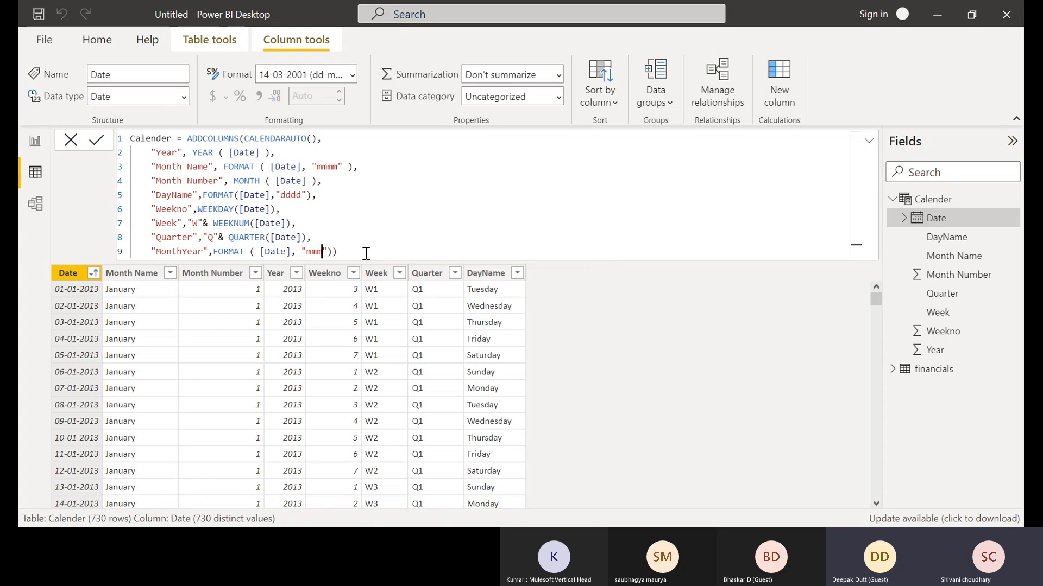
# Append a hyphen separator to the MonthYear expression as &"-"&
pyautogui.click(332, 251)
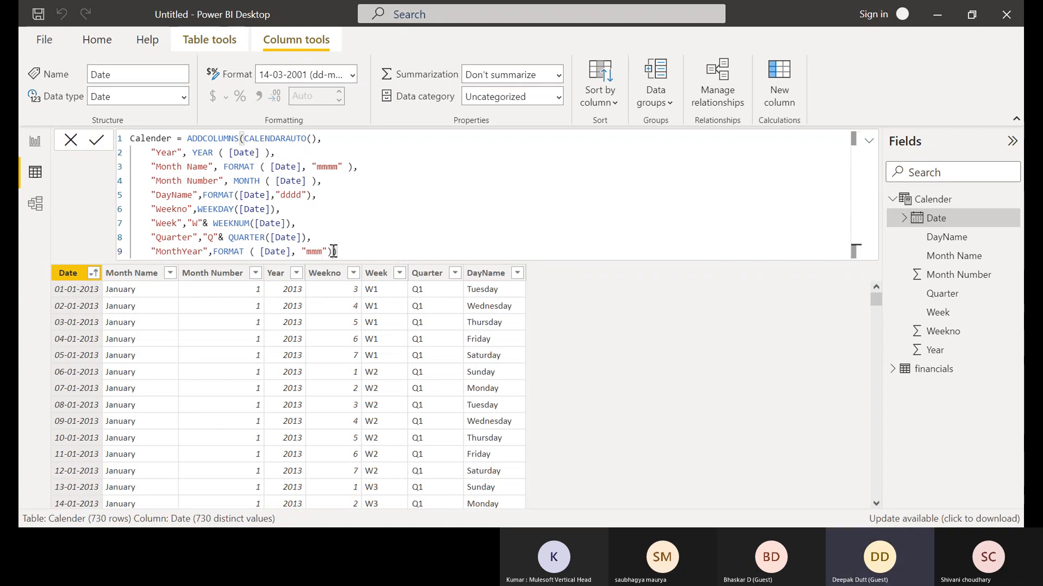
pyautogui.write('&')
pyautogui.write('"')
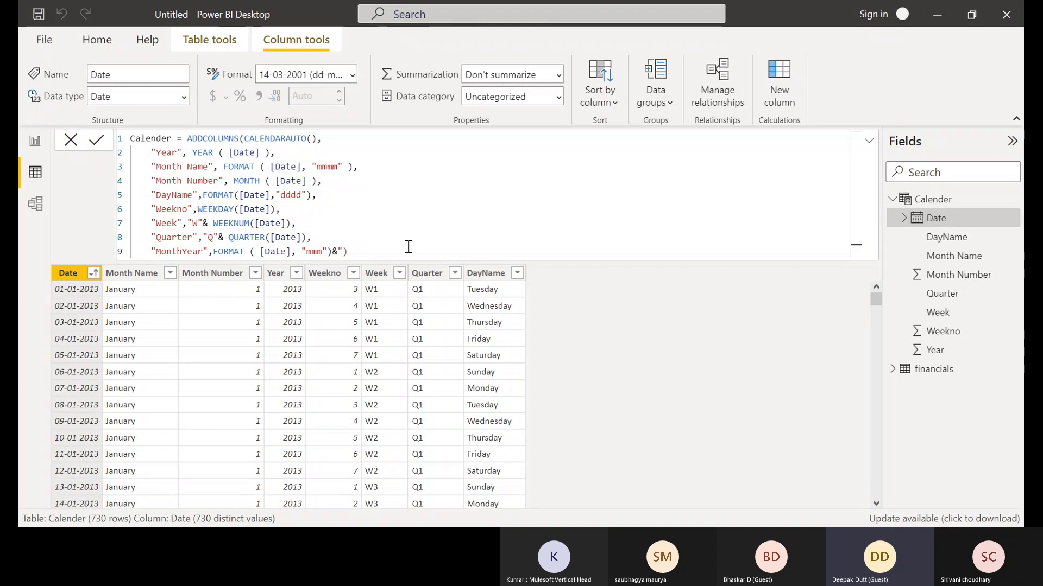
pyautogui.write('/')
pyautogui.press('BackSpace')
pyautogui.write('-')
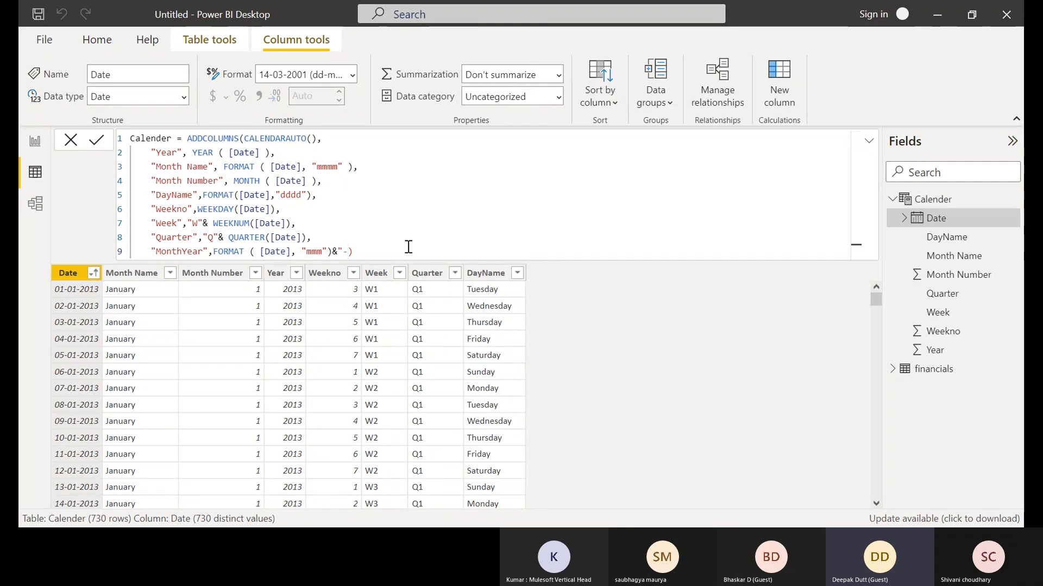
pyautogui.press('BackSpace')
pyautogui.write('_')
pyautogui.press('BackSpace')
pyautogui.write('-')
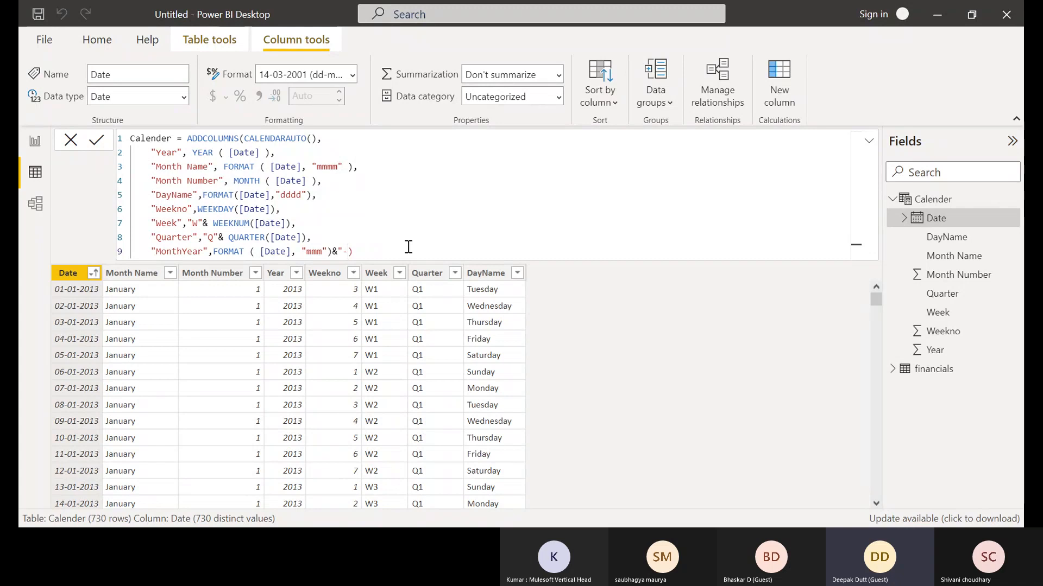
pyautogui.write('"')
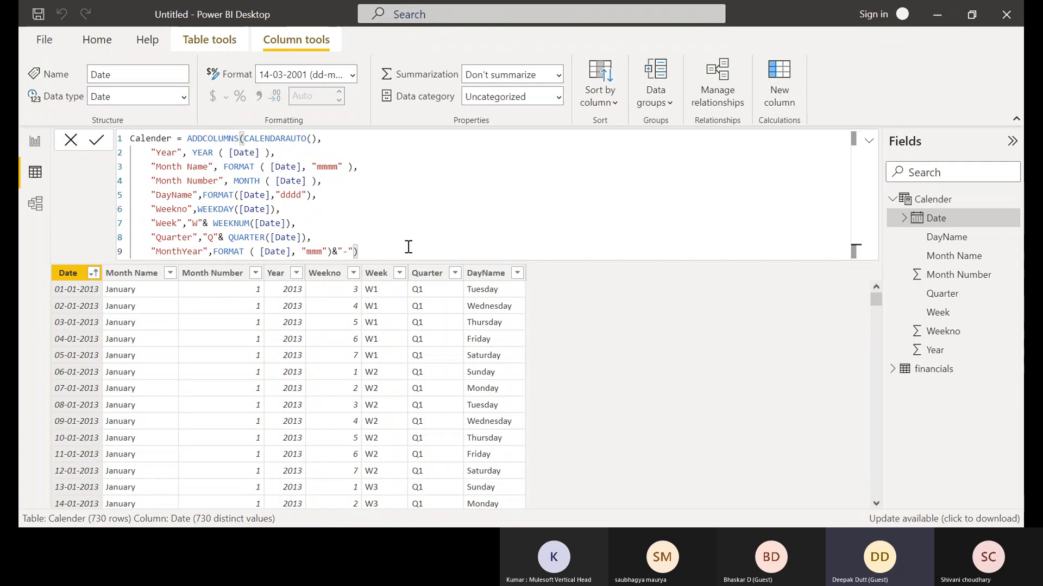
pyautogui.write('&')
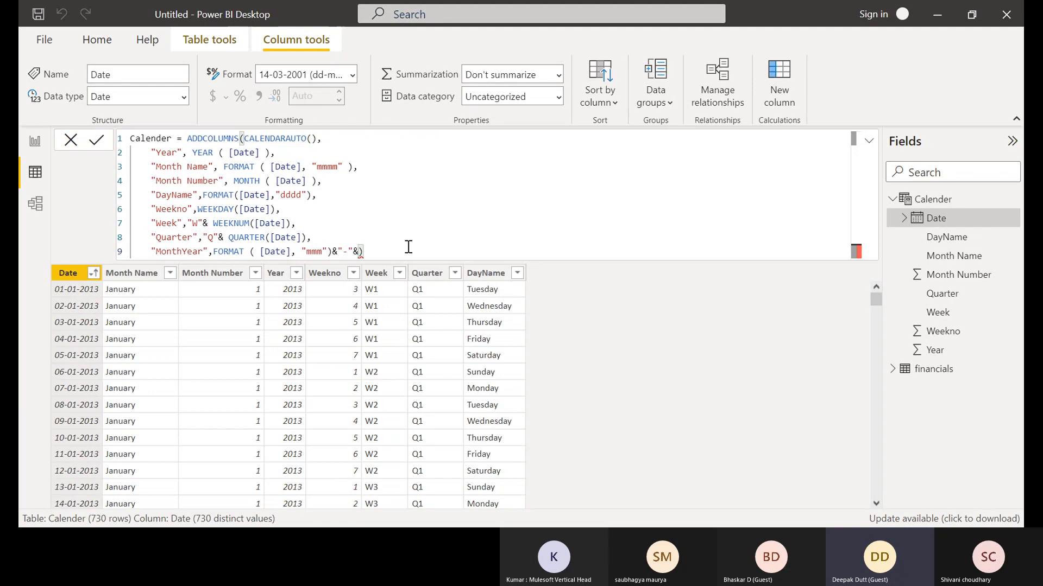
# Complete the MonthYear expression with a copy of YEAR ( [Date] ) and apply the formula
pyautogui.doubleClick(202, 153)
pyautogui.moveTo(223, 152); pyautogui.dragTo(270, 152)
pyautogui.hotkey('ctrl', 'c')
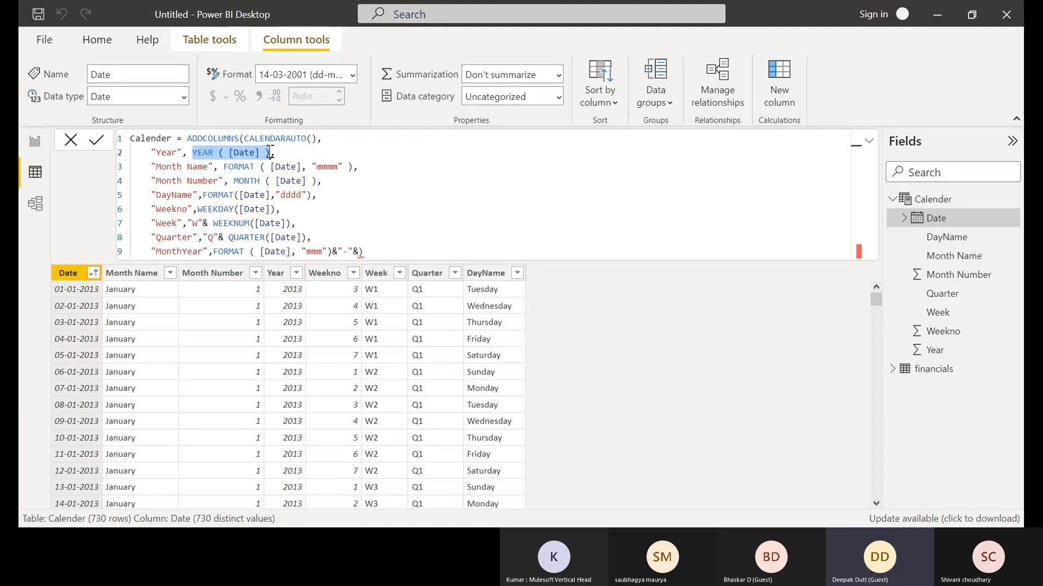
pyautogui.click(359, 252)
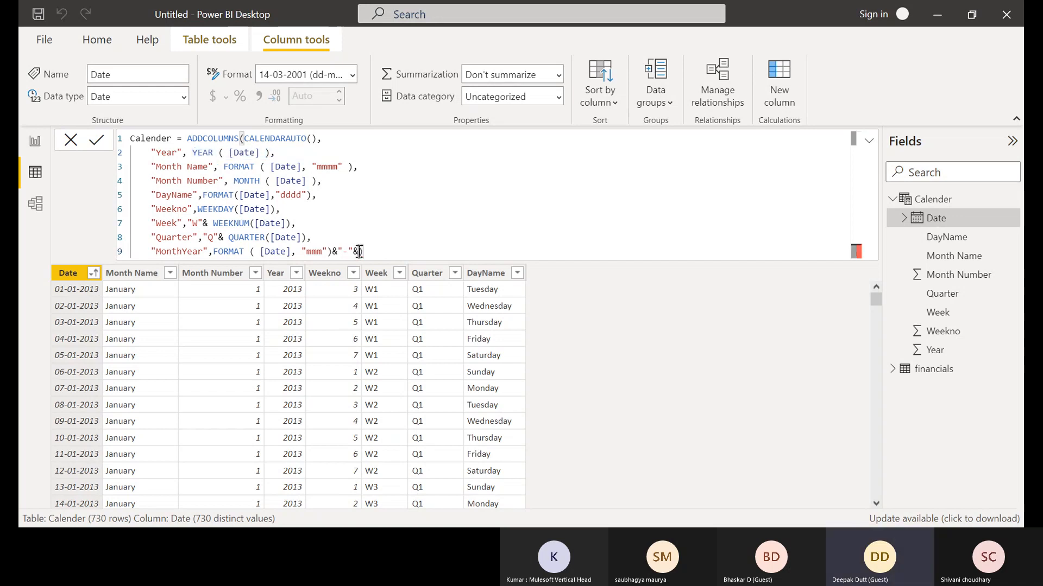
pyautogui.hotkey('ctrl', 'v')
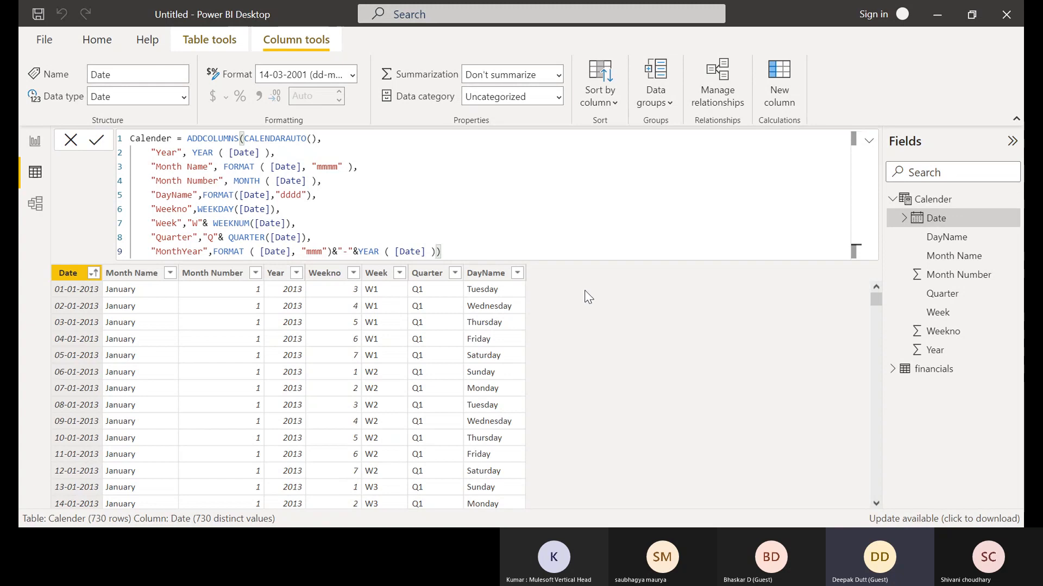
pyautogui.press('Return')
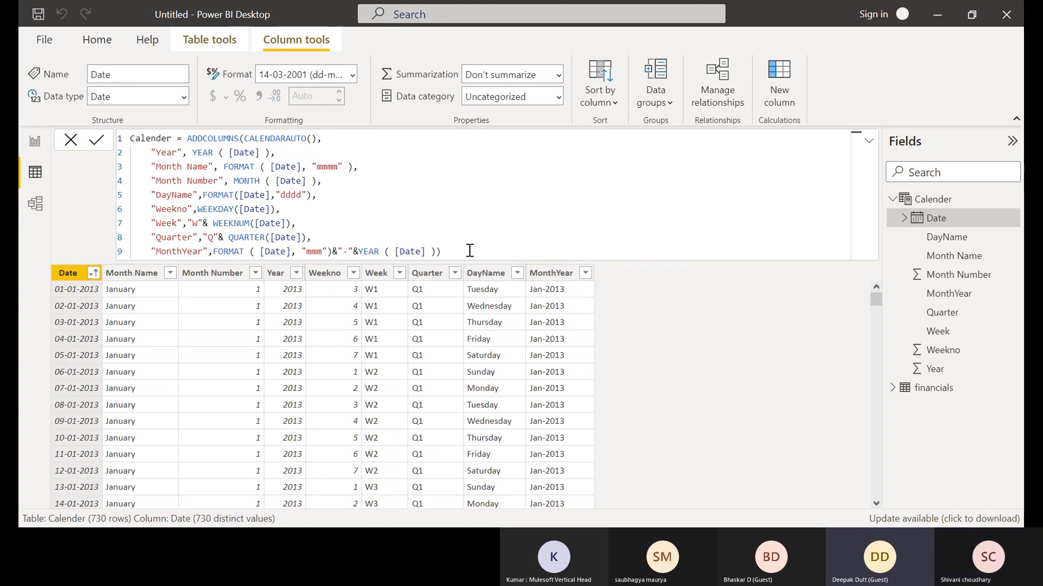
# Start another column named "QuarterYear" on a new line after MonthYear in the Calender formula
pyautogui.click(438, 251)
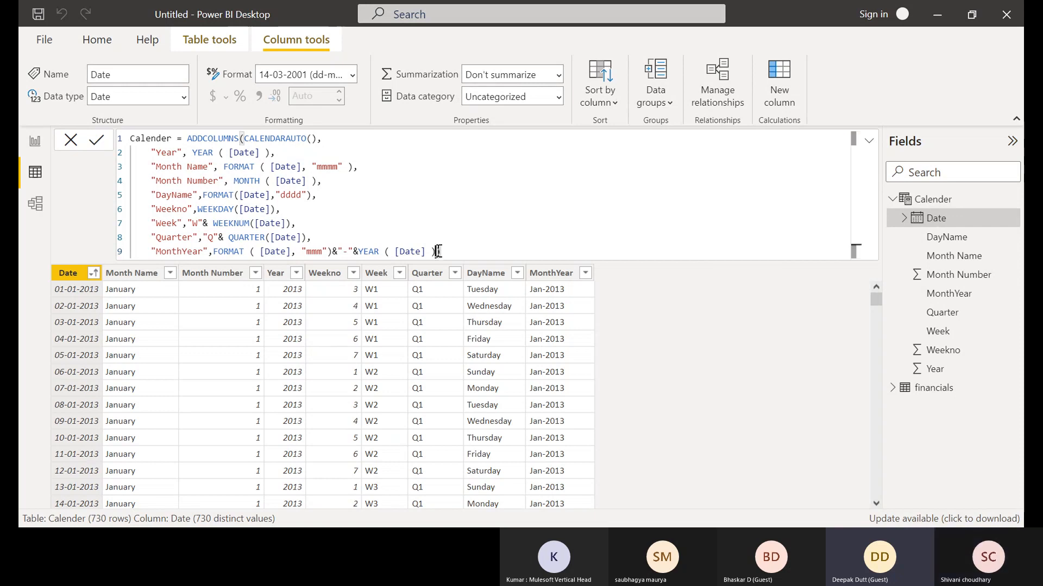
pyautogui.press('Return')
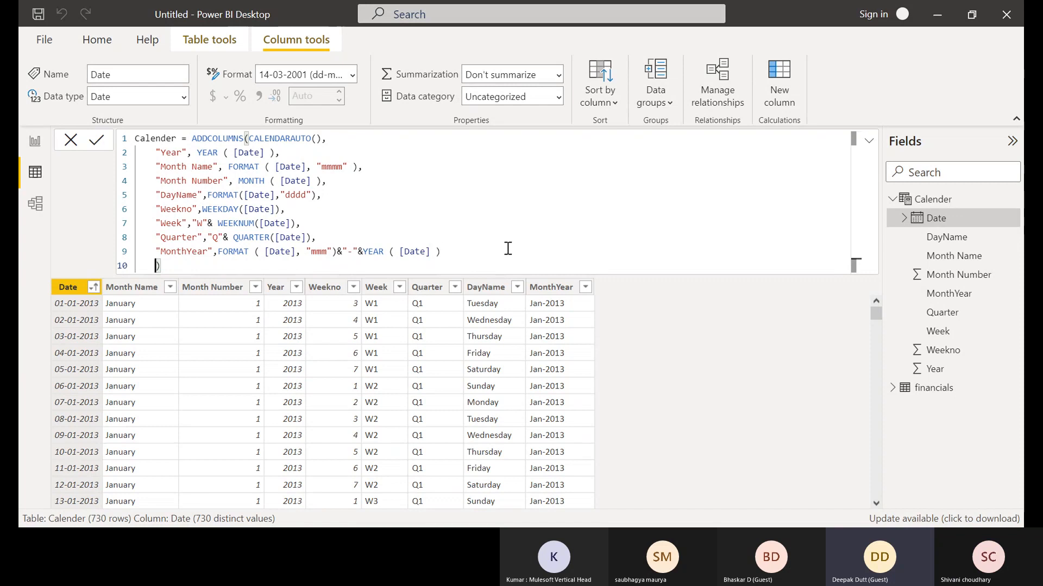
pyautogui.click(440, 251)
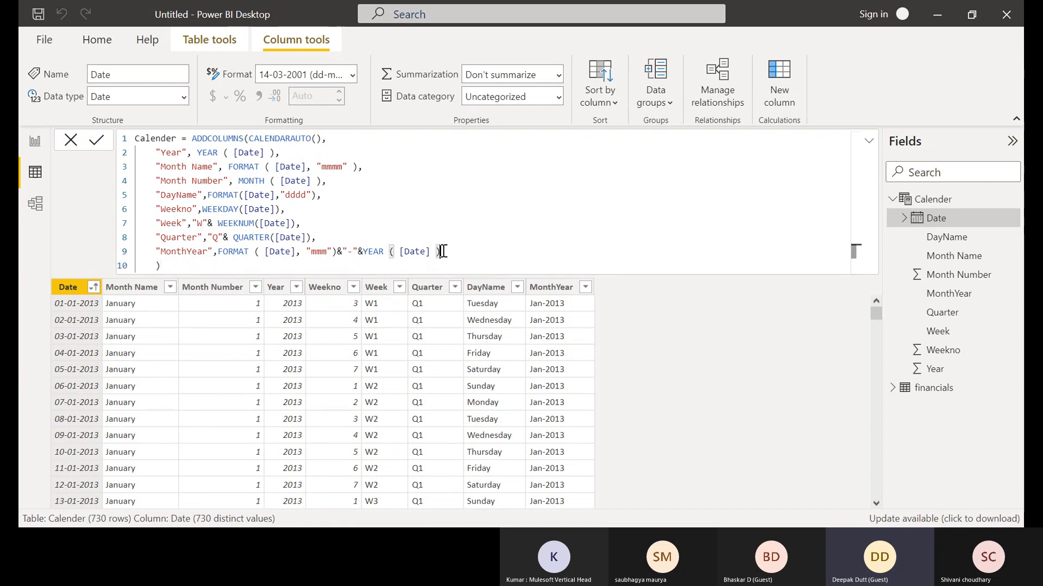
pyautogui.write(',')
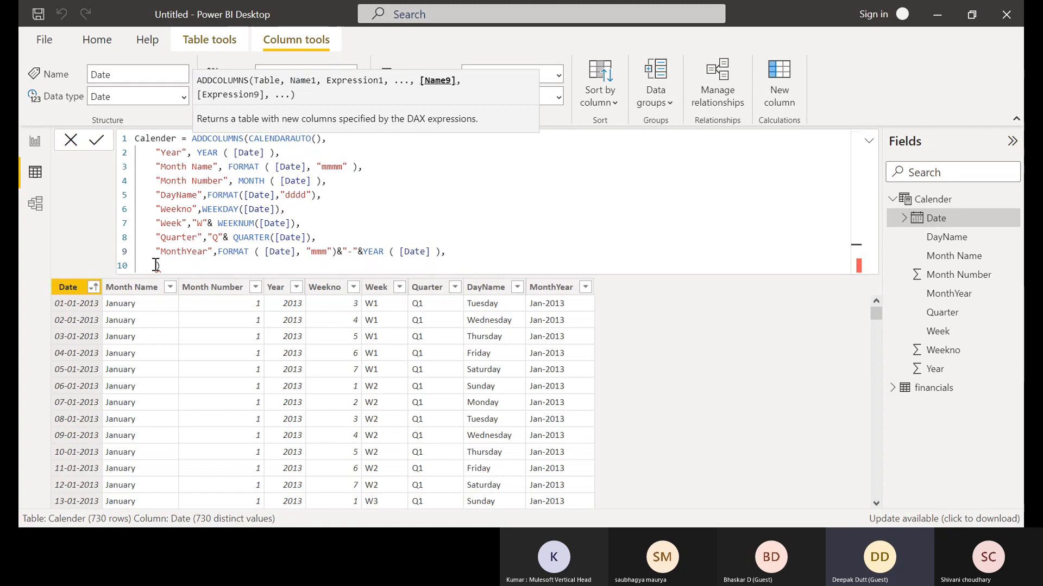
pyautogui.click(156, 265)
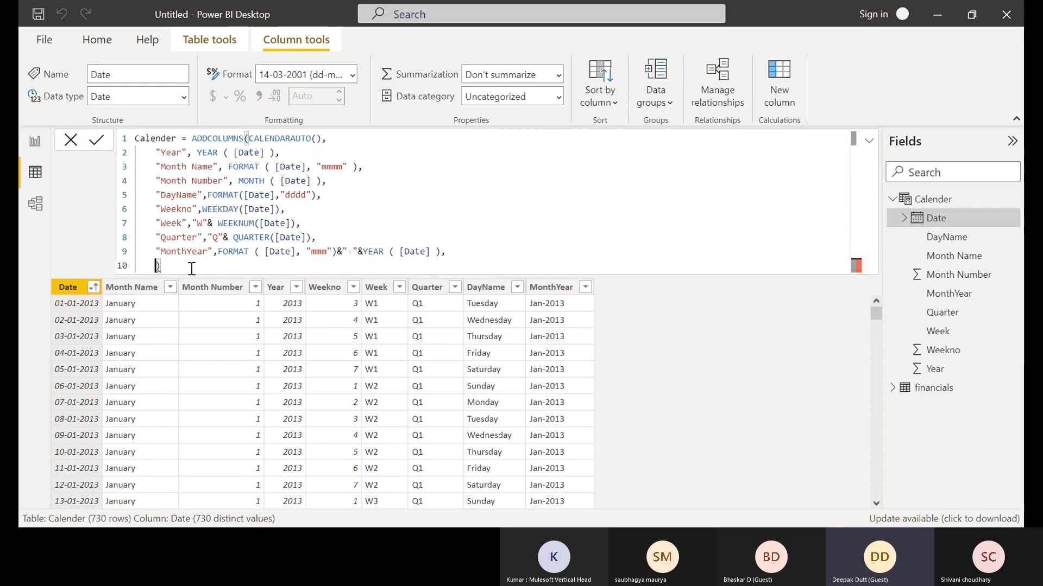
pyautogui.write('"')
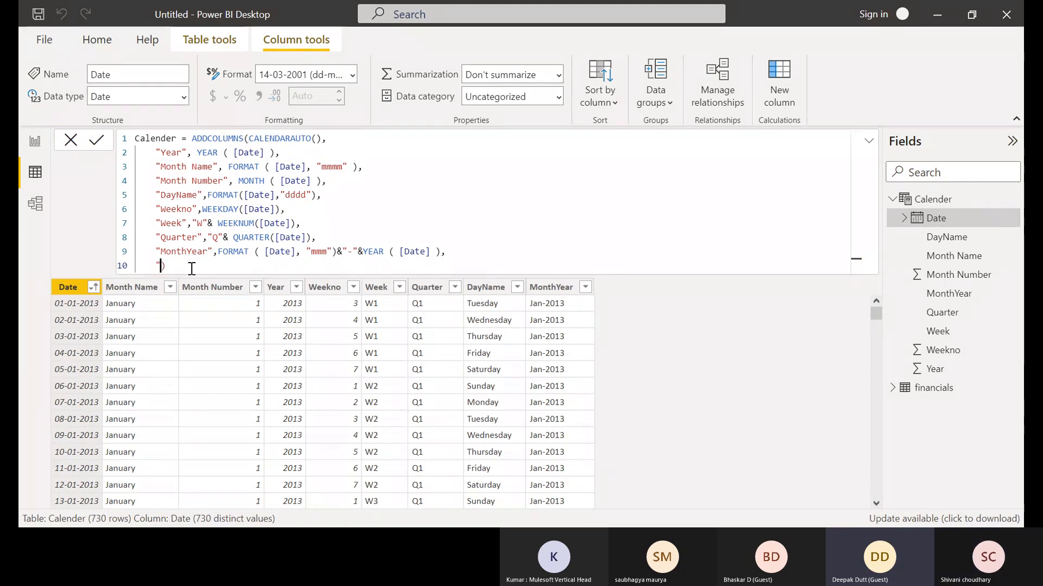
pyautogui.write('Qu')
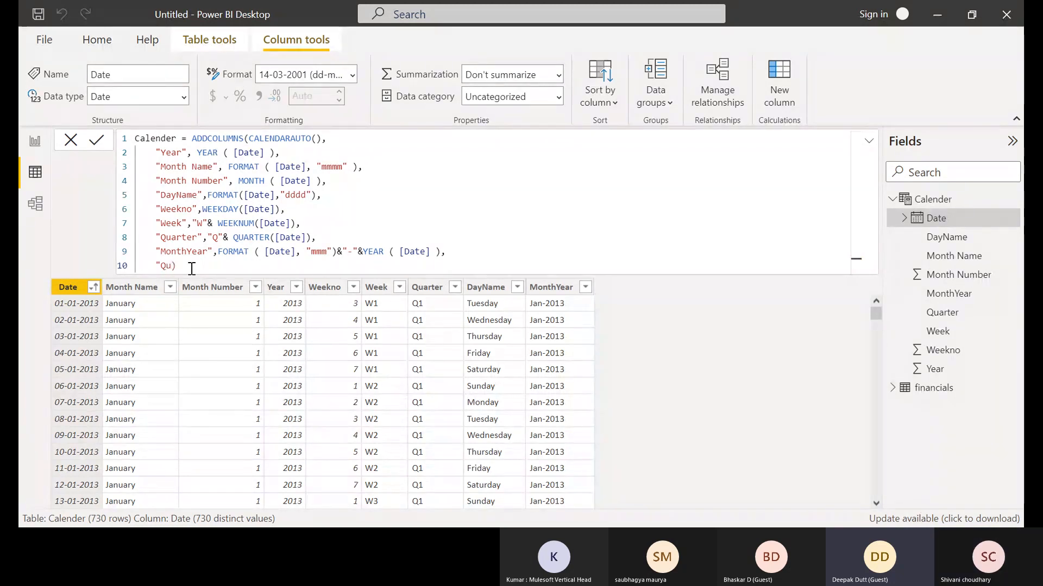
pyautogui.write('arterYear",')
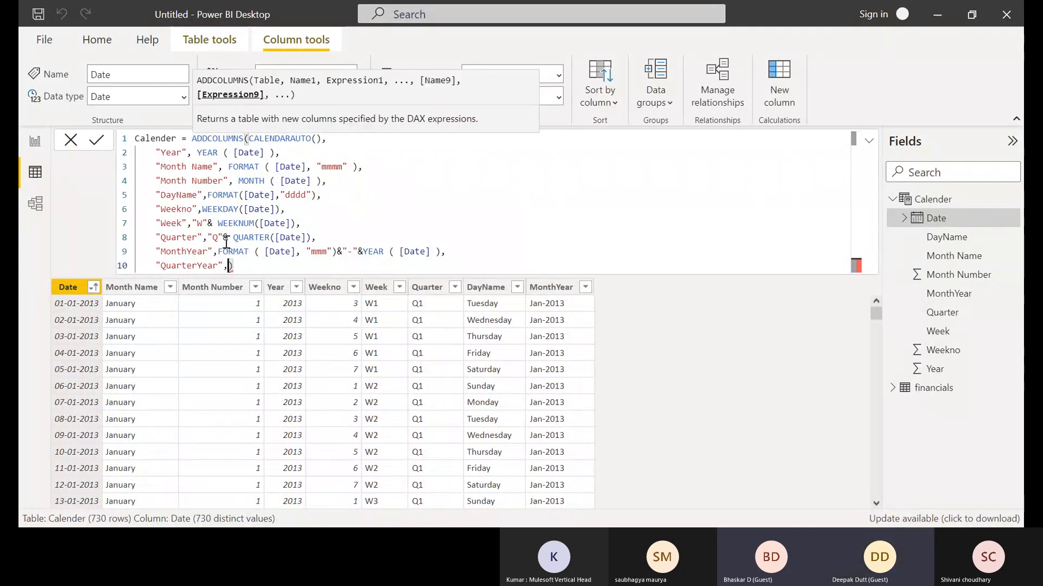
# Copy the Quarter column's expression "Q"& QUARTER([Date]) into the QuarterYear column
pyautogui.moveTo(207, 237); pyautogui.dragTo(311, 238)
pyautogui.hotkey('ctrl', 'c')
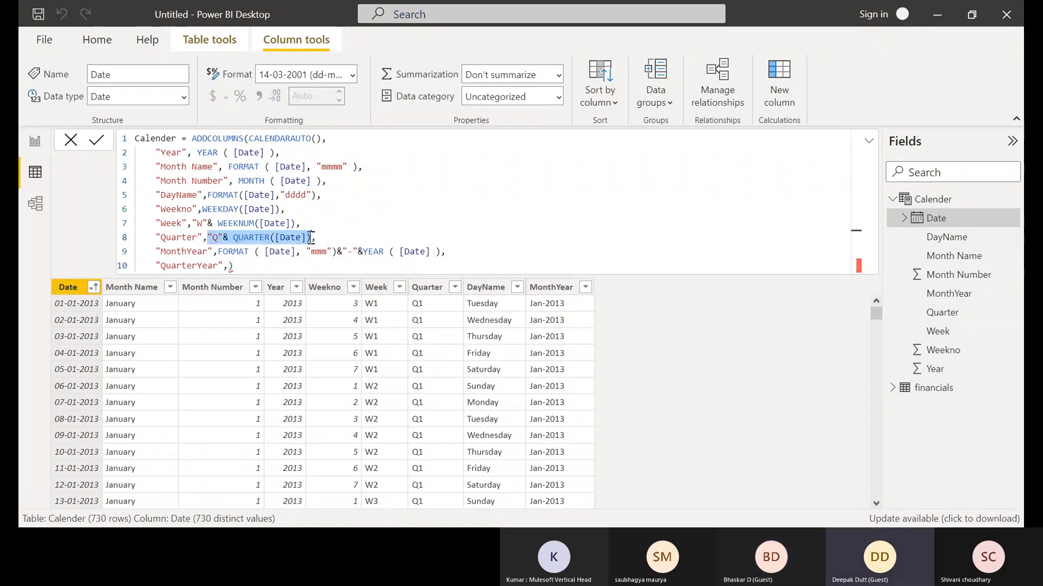
pyautogui.click(230, 265)
pyautogui.hotkey('ctrl', 'v')
pyautogui.write(')')
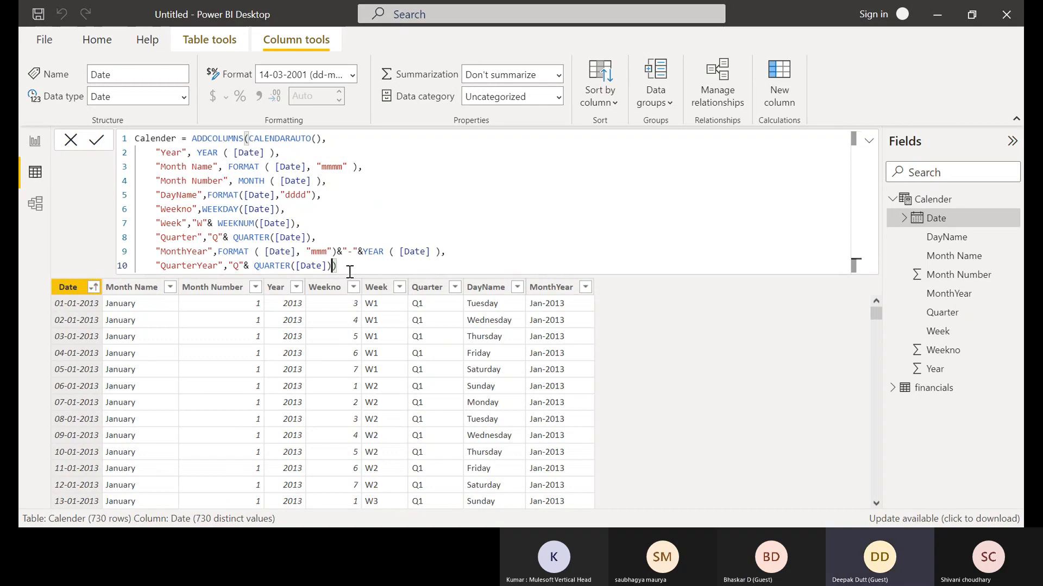
# Append a hyphen separator to the QuarterYear expression as &"-"&
pyautogui.write('&')
pyautogui.write('"-"')
pyautogui.write('"')
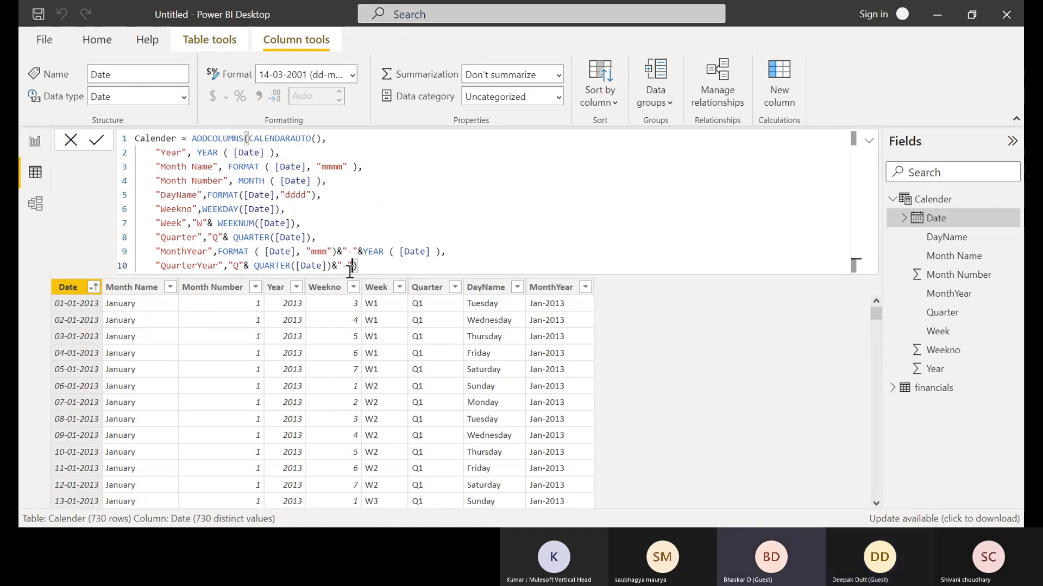
pyautogui.write('&')
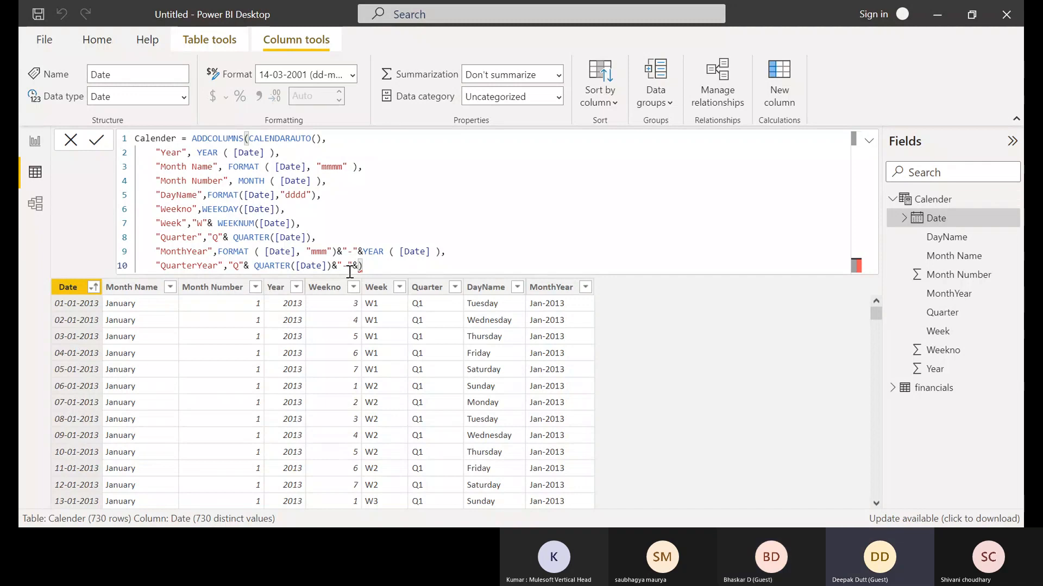
# Complete the QuarterYear expression with MonthYear's YEAR ( [Date] ) part, close the ADDCOLUMNS parenthesis and apply the formula
pyautogui.click(366, 253)
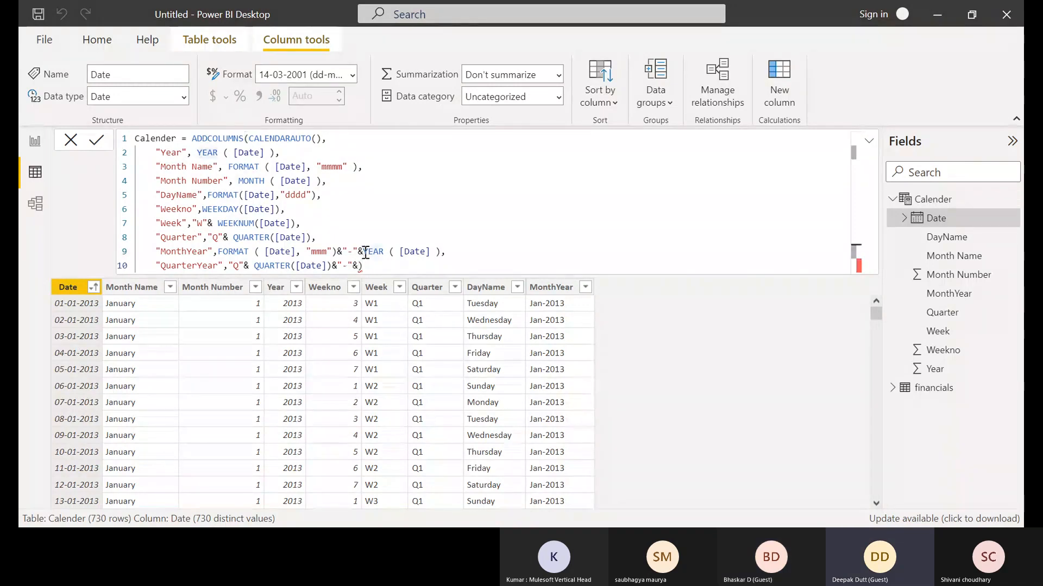
pyautogui.moveTo(365, 253); pyautogui.dragTo(435, 252)
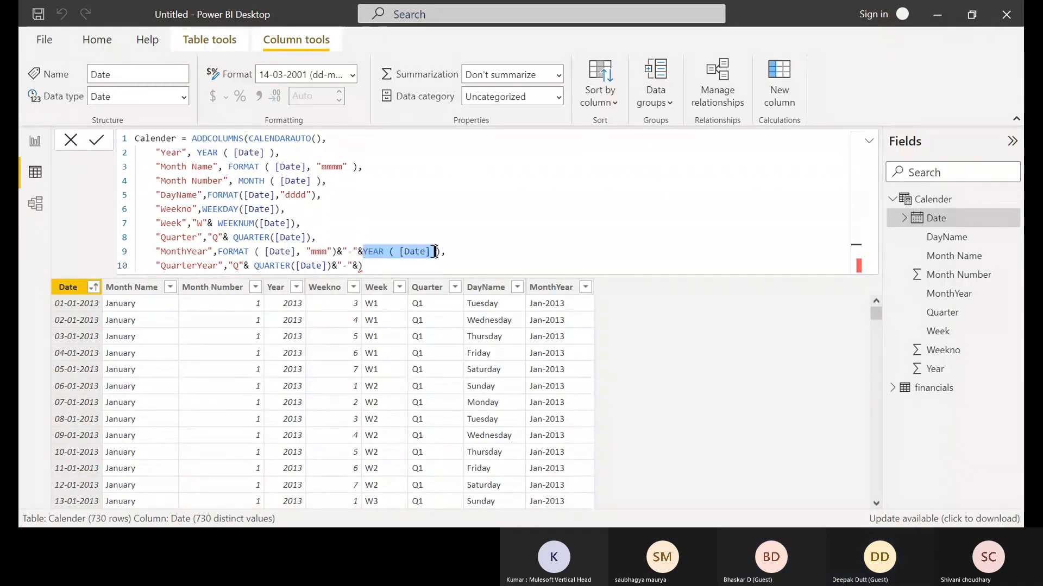
pyautogui.click(358, 264)
pyautogui.write('YEAR ( [Date] )')
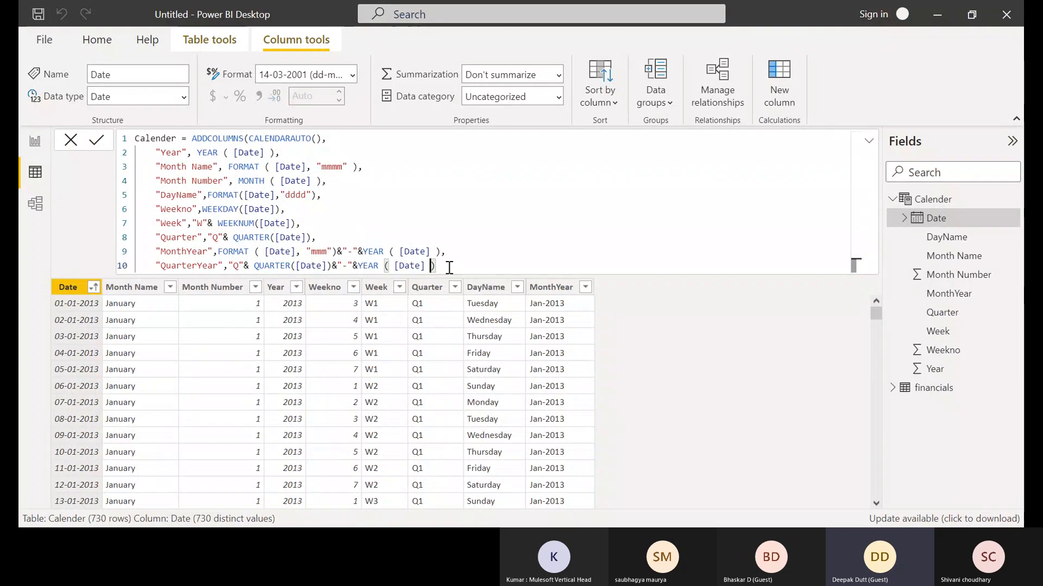
pyautogui.write(')')
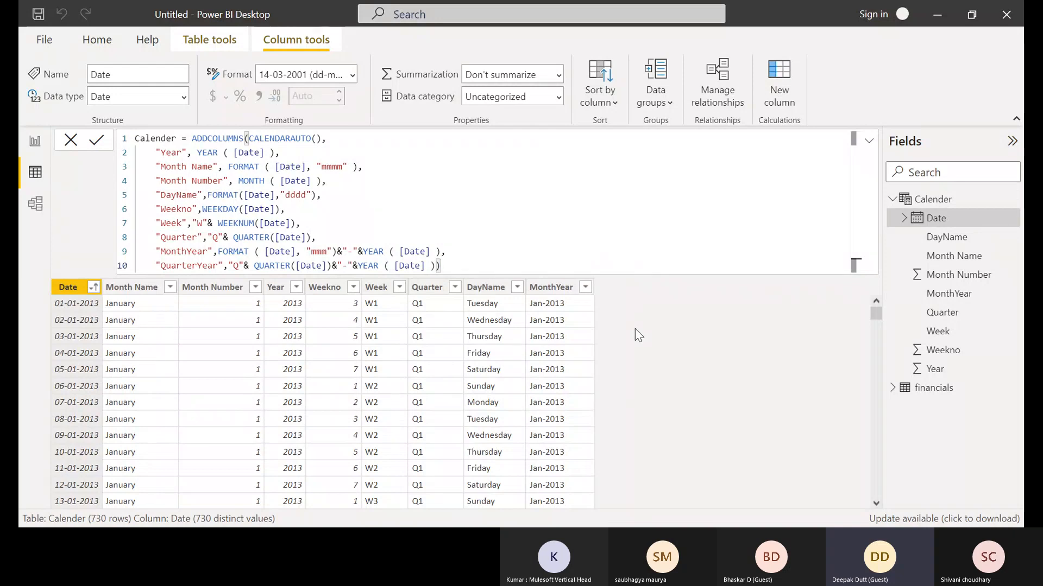
pyautogui.press('Return')
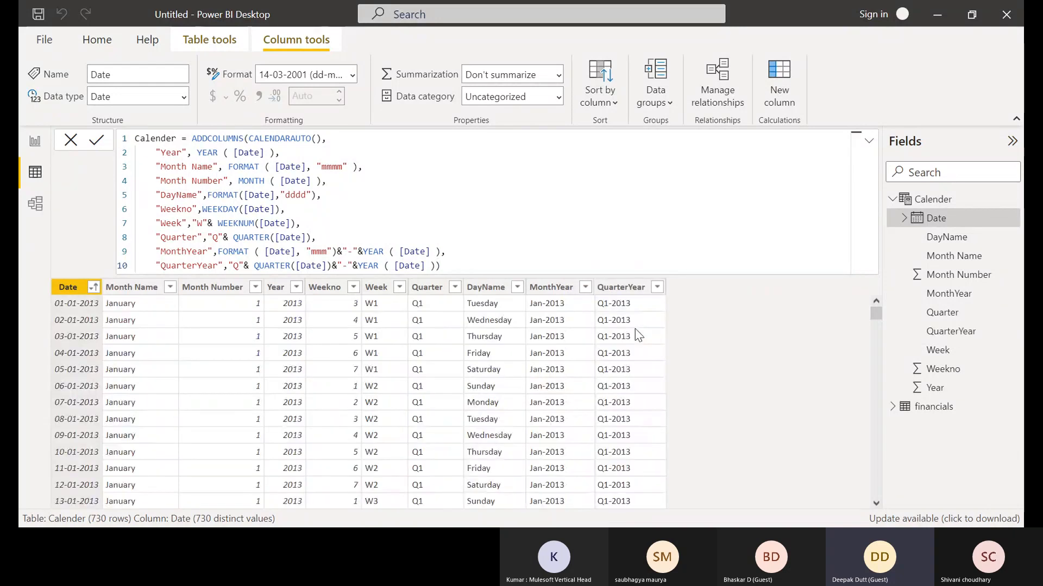
pyautogui.click(437, 266)
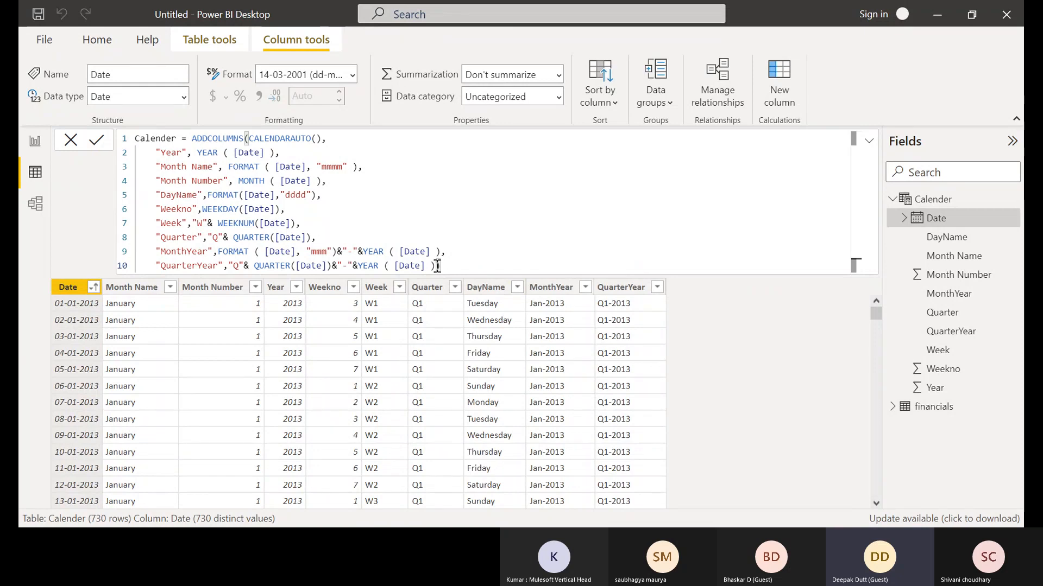
# Switch to the report view and insert an empty table visual on Page 1
pyautogui.click(34, 143)
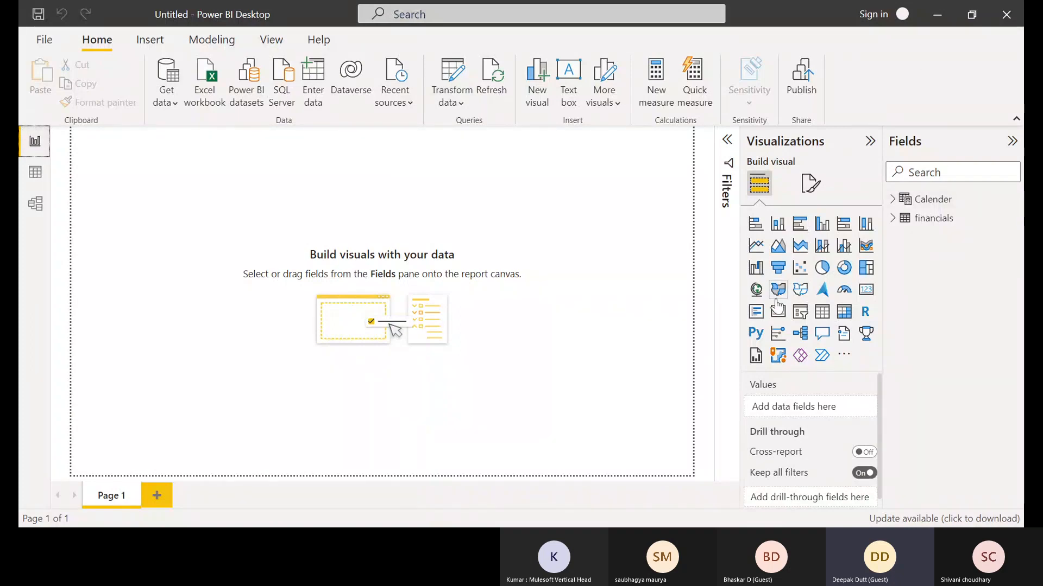
pyautogui.click(822, 311)
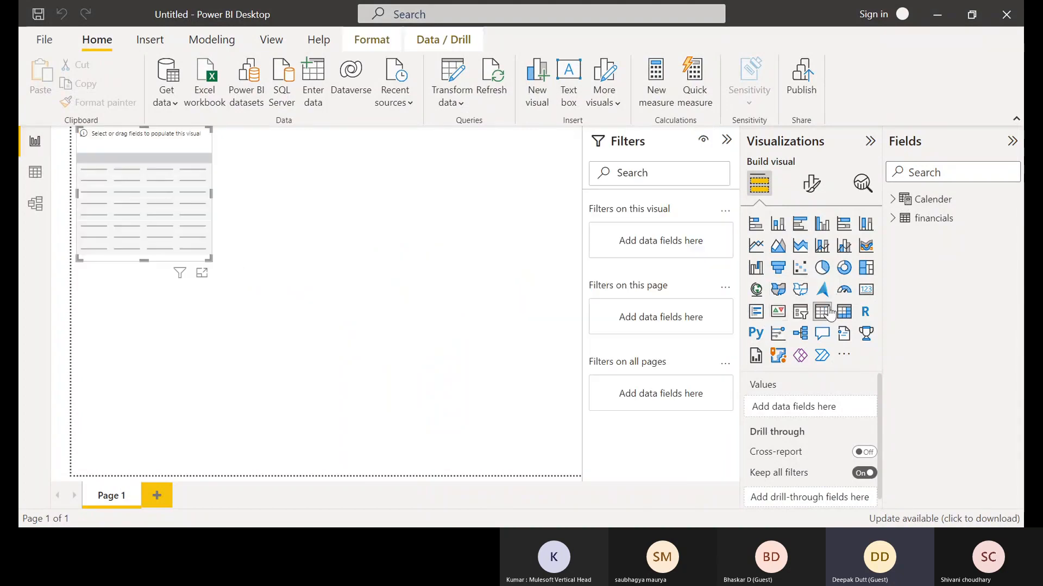
pyautogui.click(943, 202)
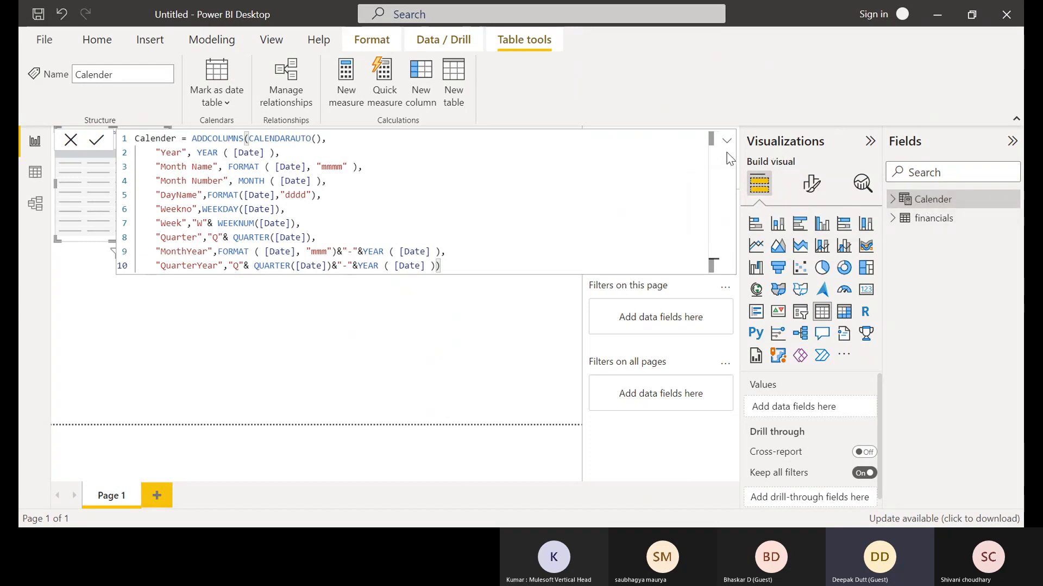
pyautogui.click(489, 335)
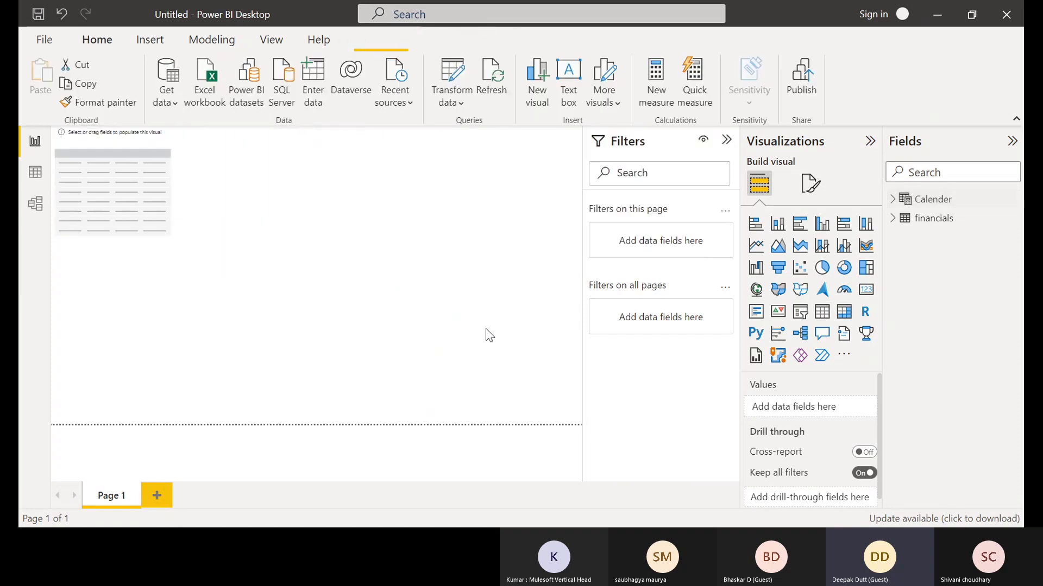
# Show Calender's MonthYear field in a table visual below the empty one and place a copy at the canvas's far side
pyautogui.click(894, 201)
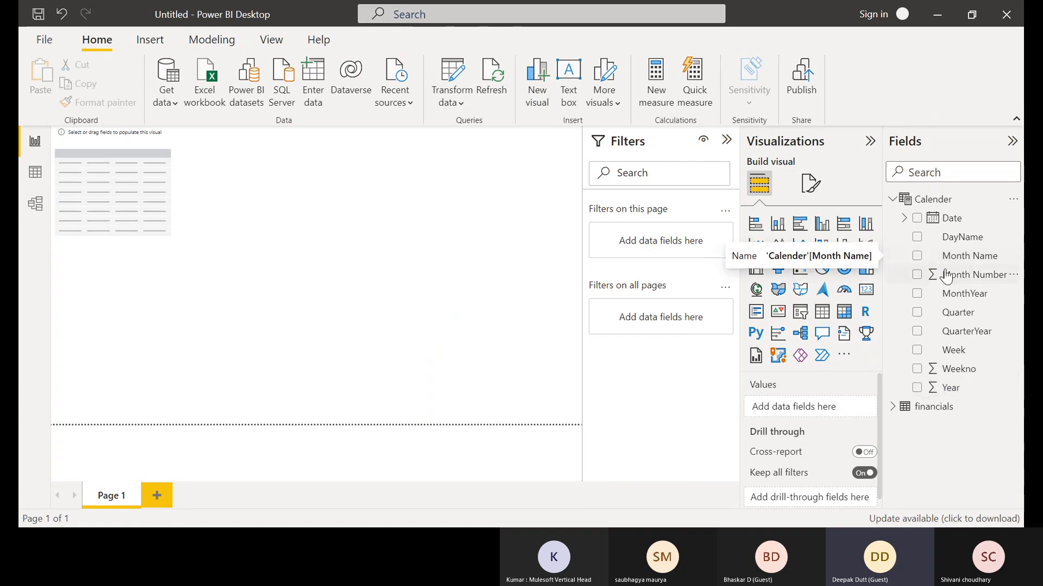
pyautogui.moveTo(948, 275); pyautogui.dragTo(799, 412)
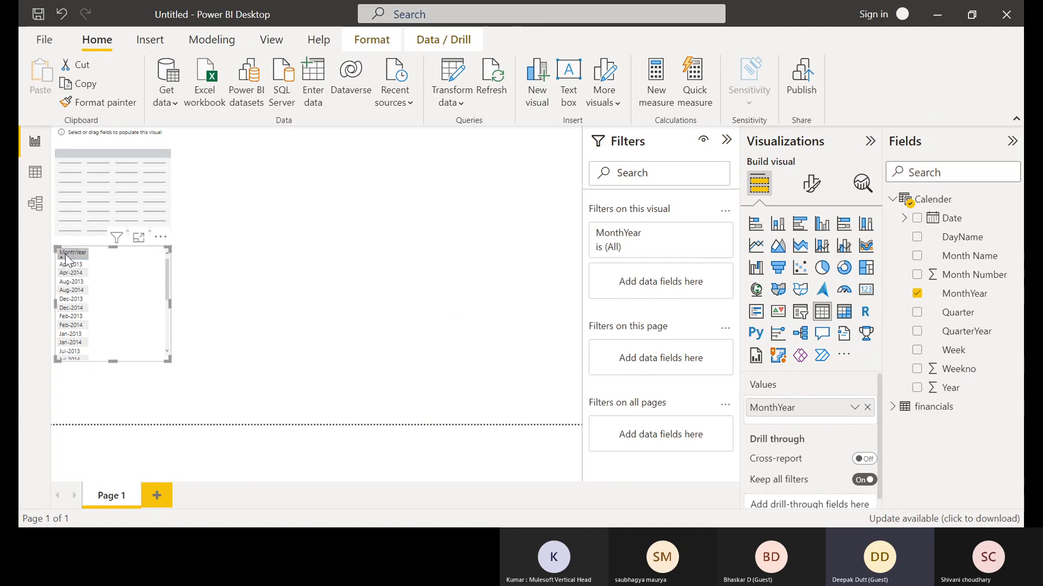
pyautogui.hotkey('ctrl', 'c')
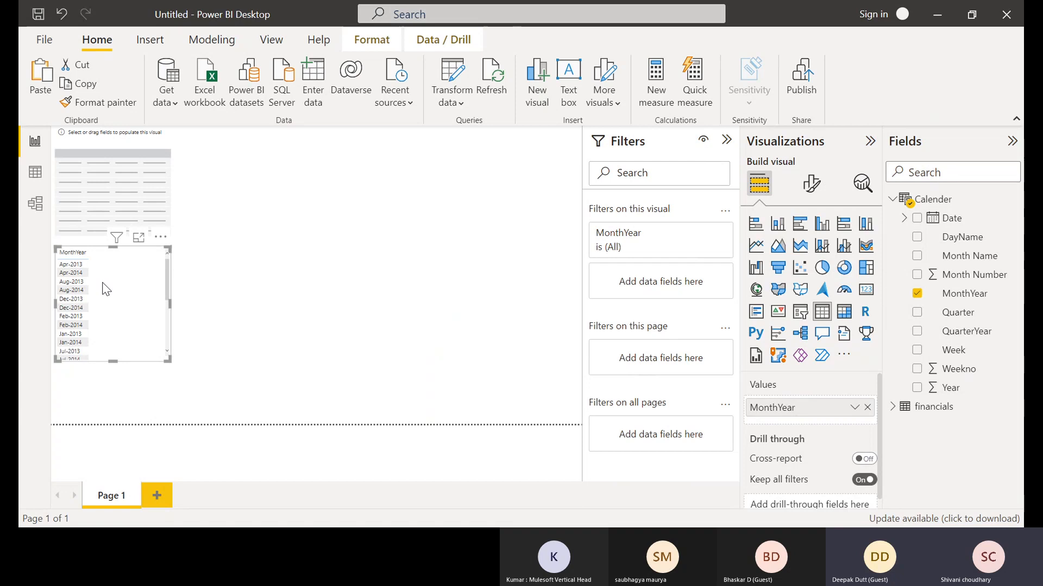
pyautogui.click(242, 275)
pyautogui.hotkey('ctrl', 'v')
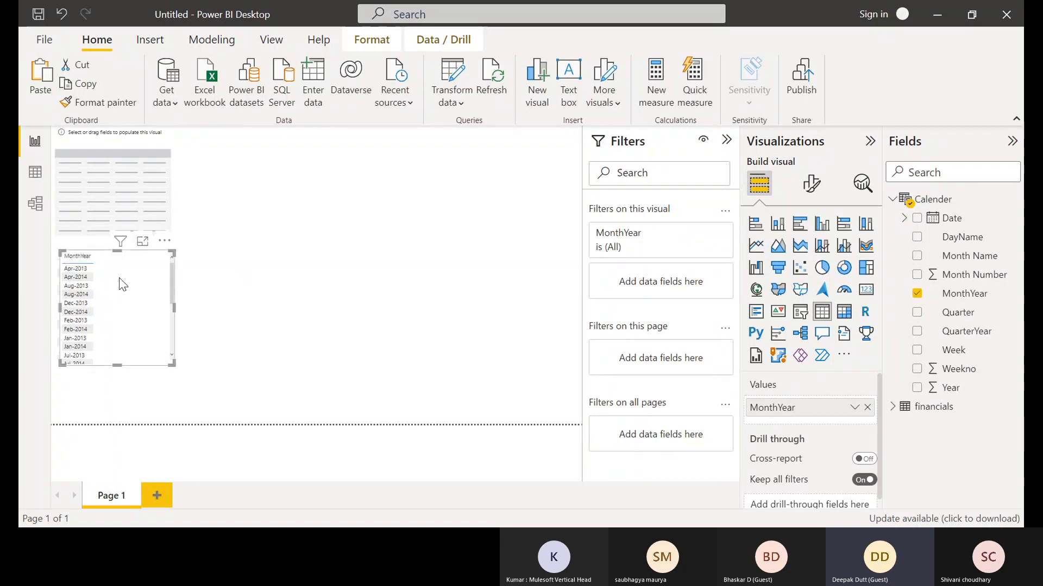
pyautogui.click(549, 307)
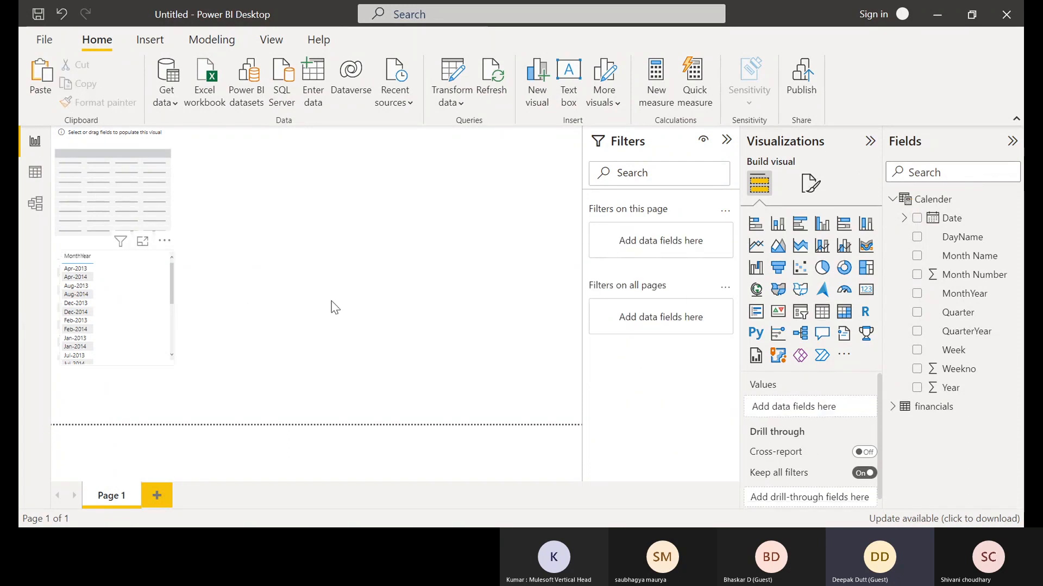
pyautogui.moveTo(331, 302); pyautogui.dragTo(520, 299)
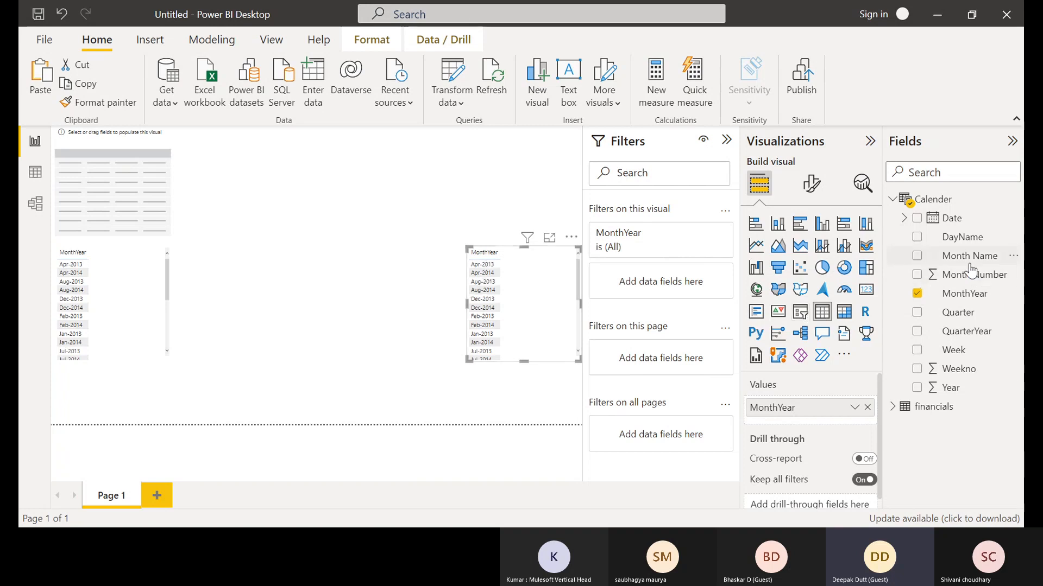
# Replace MonthYear with the Month Name field in the copied table visual
pyautogui.moveTo(960, 265)
pyautogui.mouseDown()
pyautogui.moveTo(847, 247)
pyautogui.moveTo(882, 304)
pyautogui.moveTo(821, 421)
pyautogui.moveTo(810, 413)
pyautogui.mouseUp()
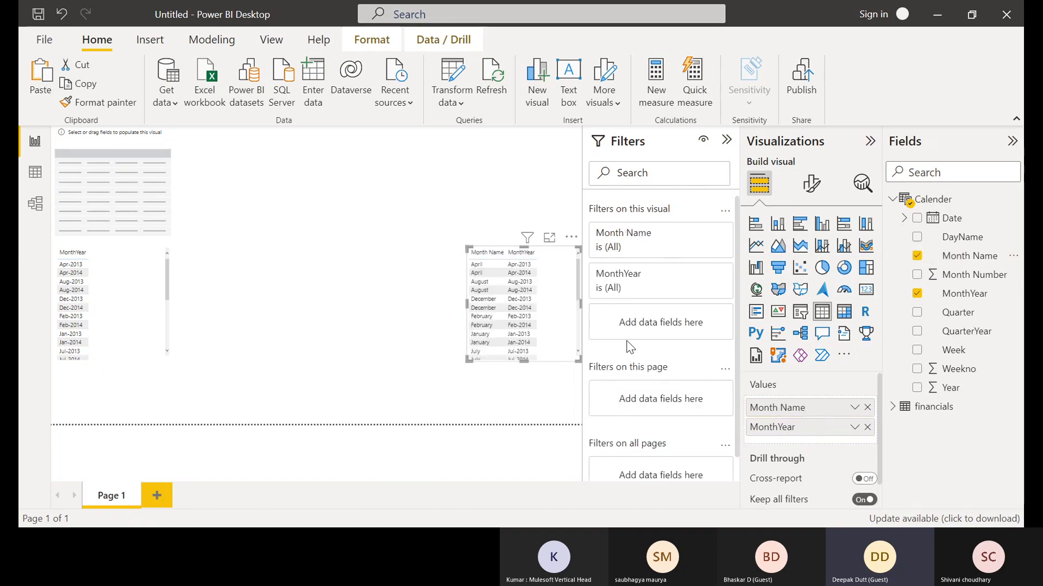
pyautogui.click(867, 408)
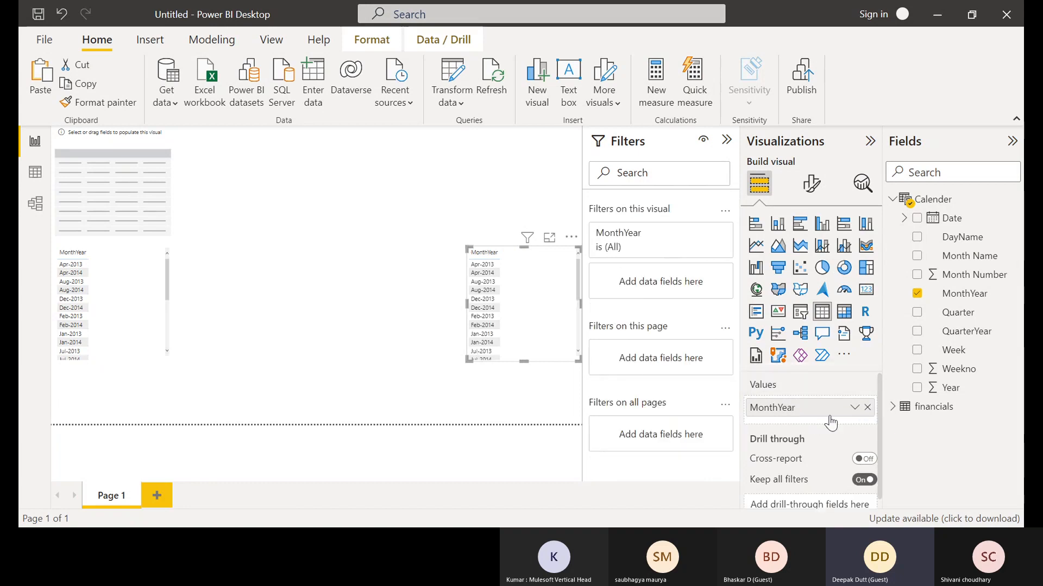
pyautogui.click(867, 408)
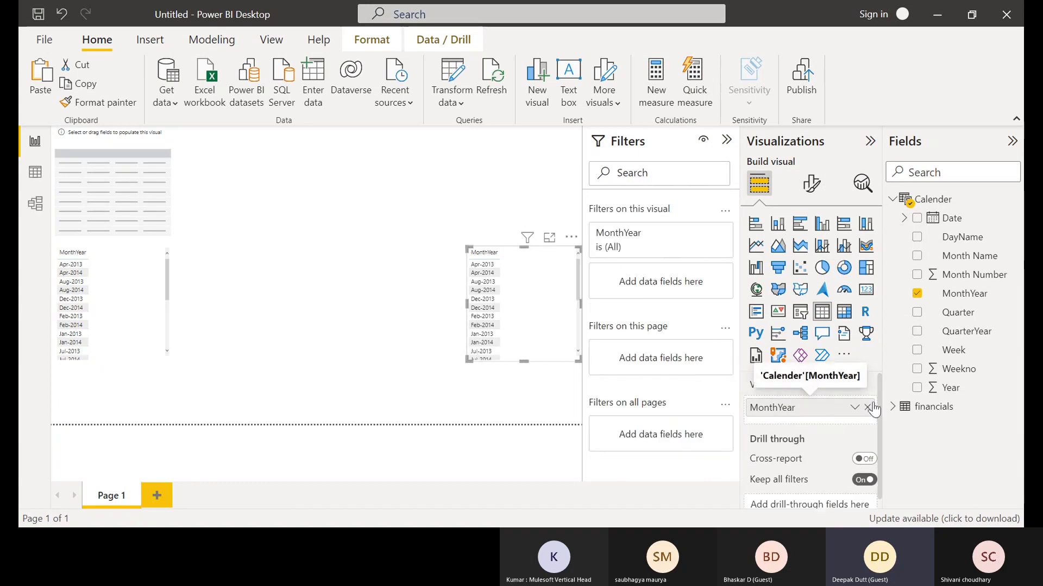
pyautogui.moveTo(972, 275); pyautogui.dragTo(815, 412)
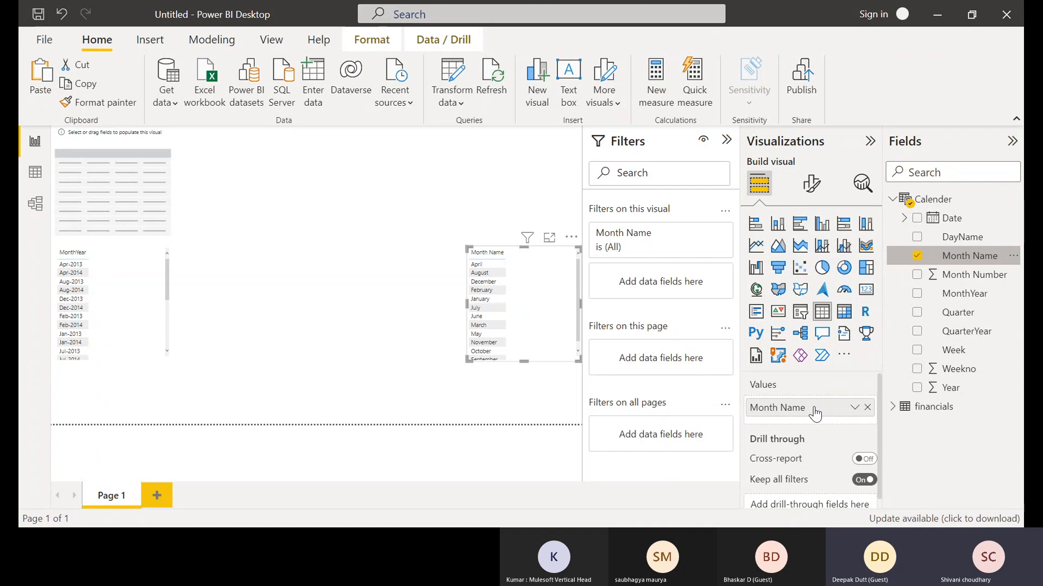
pyautogui.rightClick(931, 260)
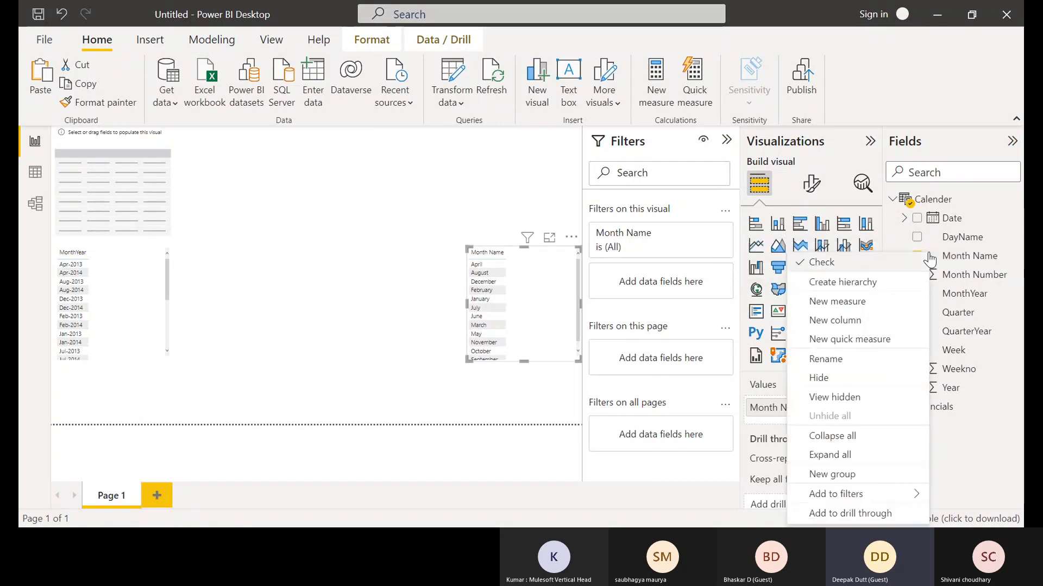
pyautogui.click(889, 231)
pyautogui.click(888, 236)
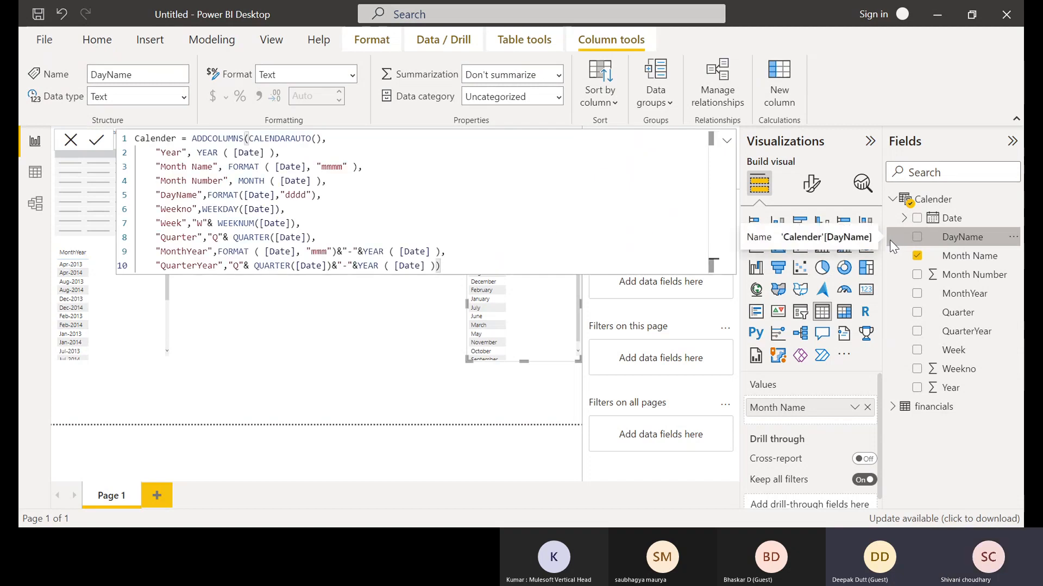
pyautogui.click(303, 323)
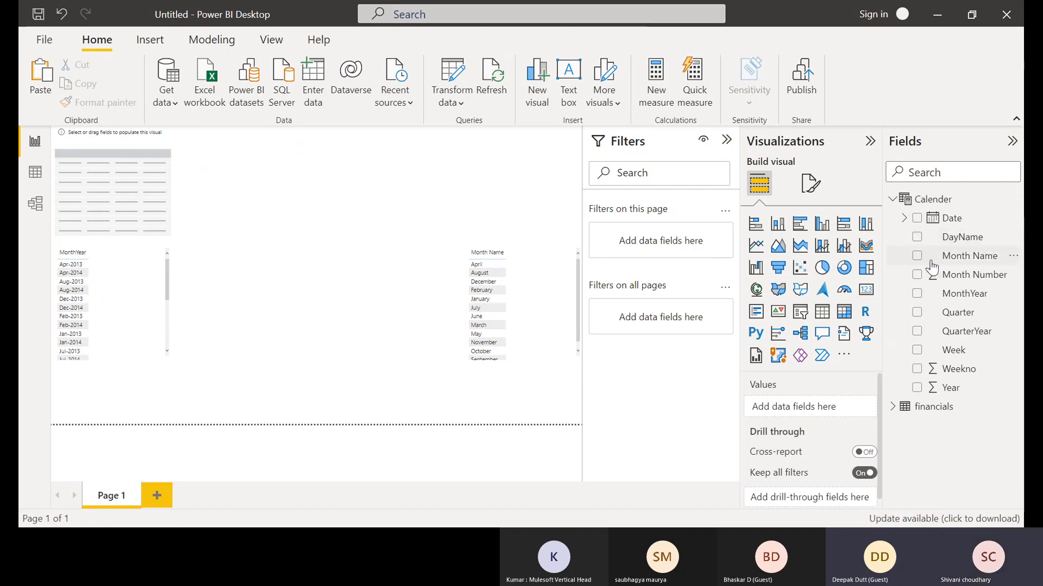
pyautogui.rightClick(495, 256)
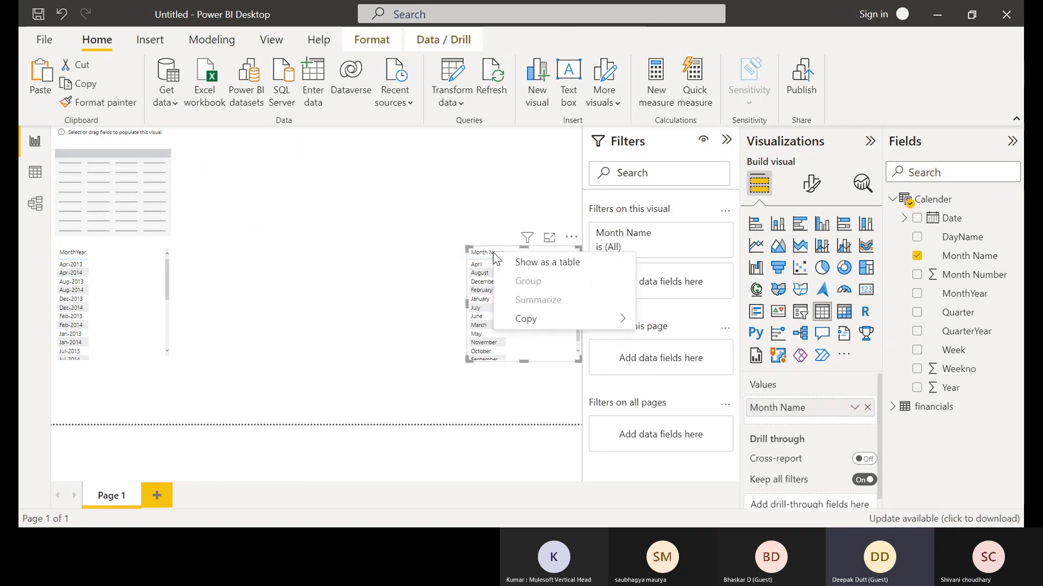
pyautogui.rightClick(912, 256)
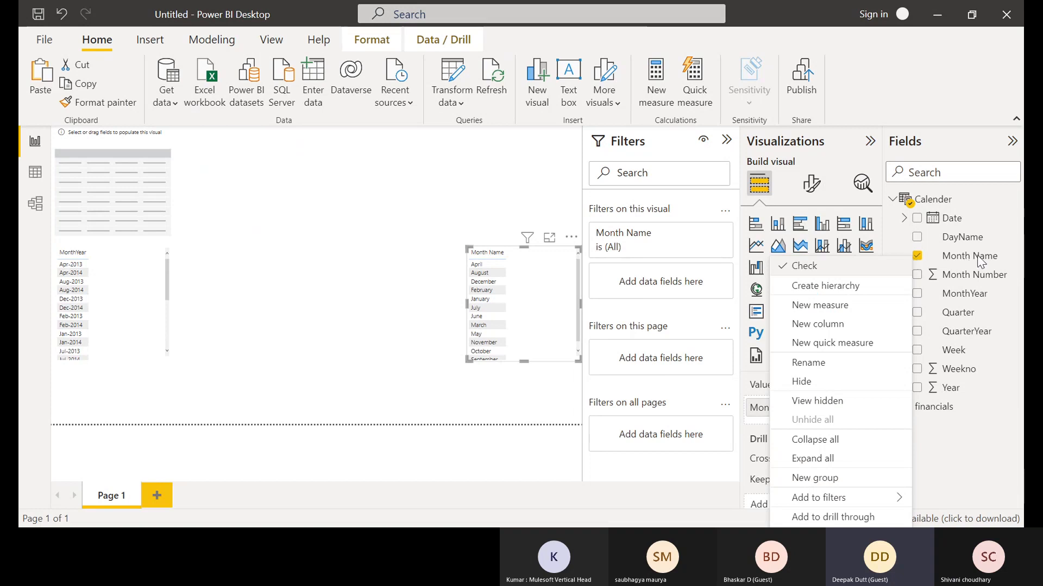
pyautogui.press('Escape')
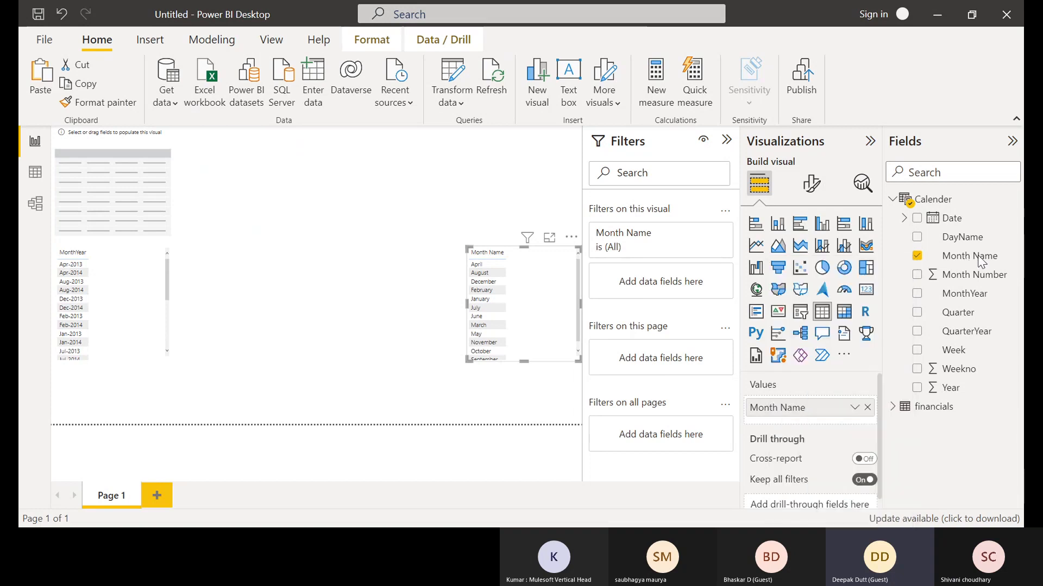
pyautogui.rightClick(981, 261)
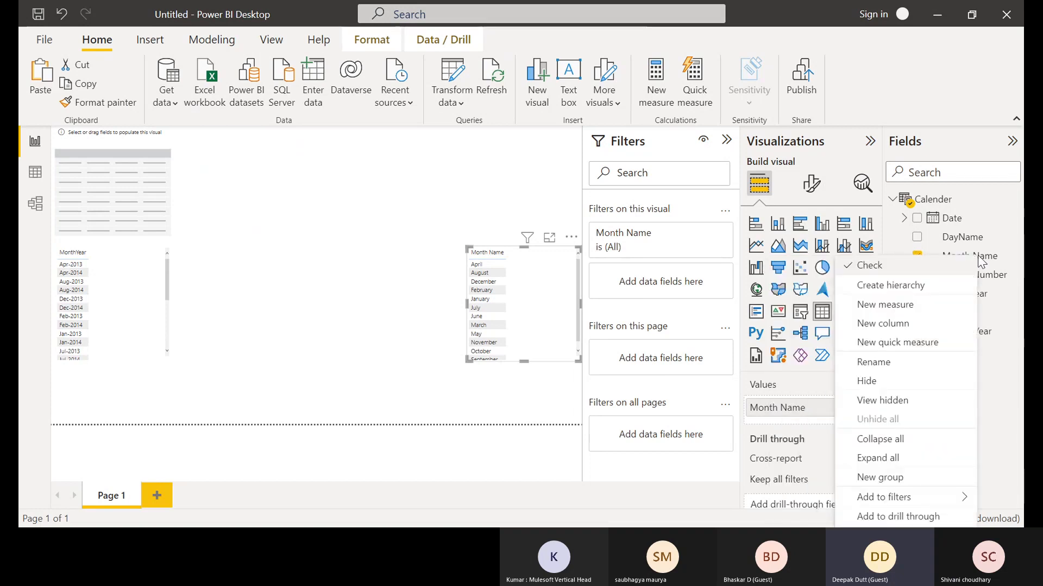
# Sort Calender's Month Name column by Month Number
pyautogui.click(919, 259)
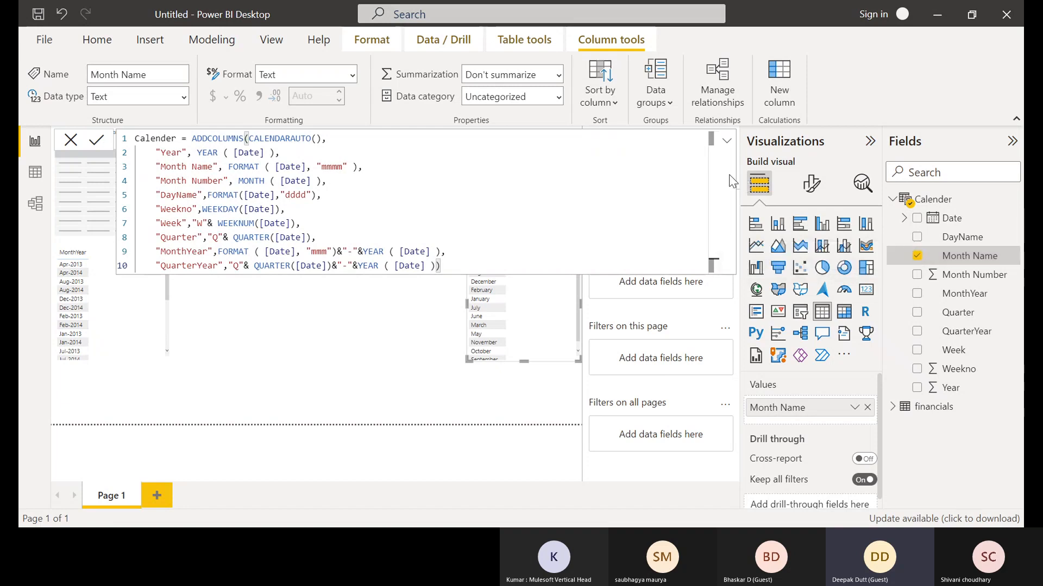
pyautogui.click(606, 96)
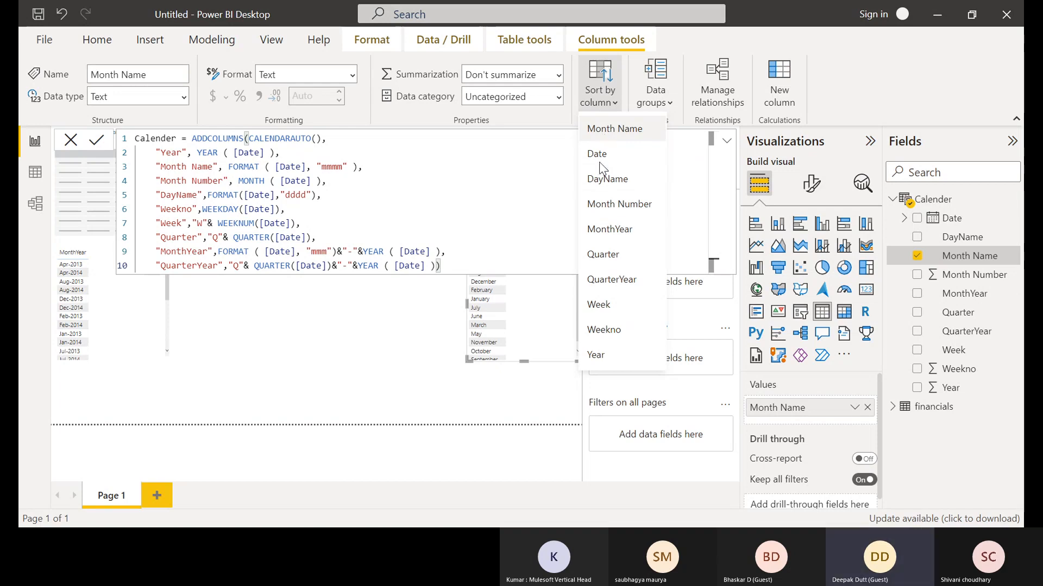
pyautogui.click(602, 205)
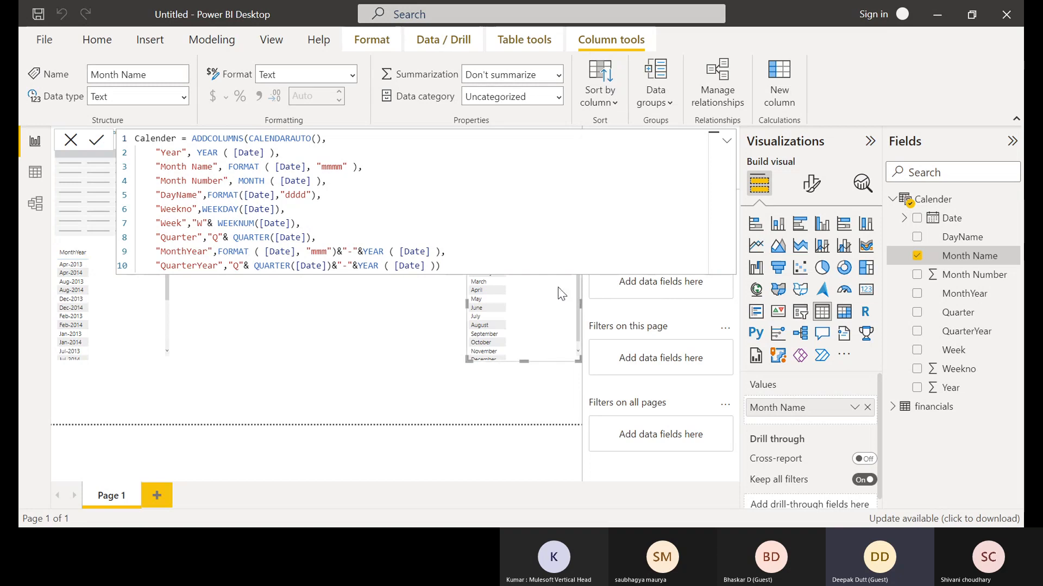
pyautogui.click(387, 314)
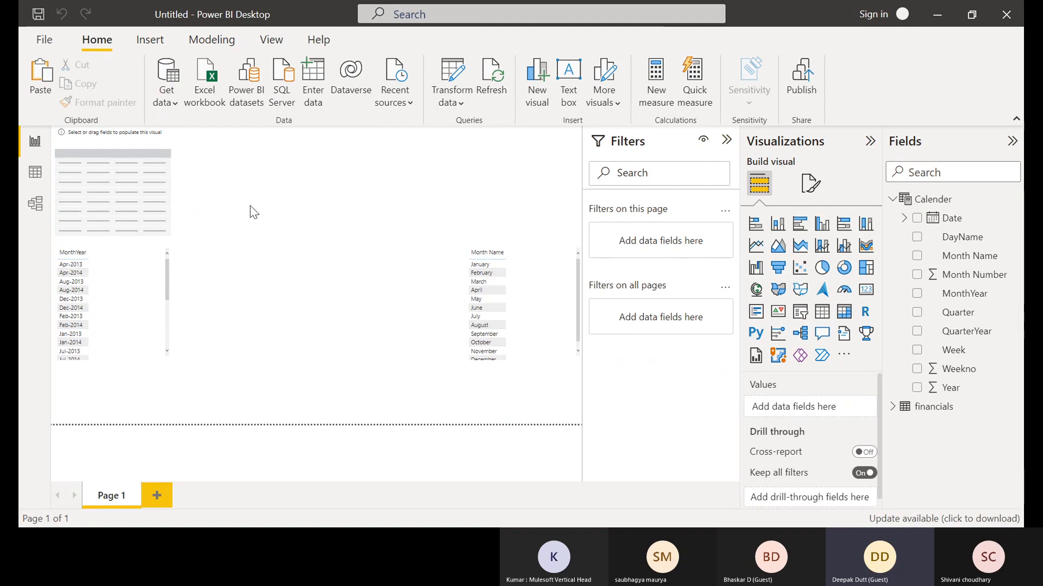
# Extend the Calender table formula in the data view with a new last line naming a column "FirstofMonth"
pyautogui.click(31, 211)
pyautogui.click(30, 181)
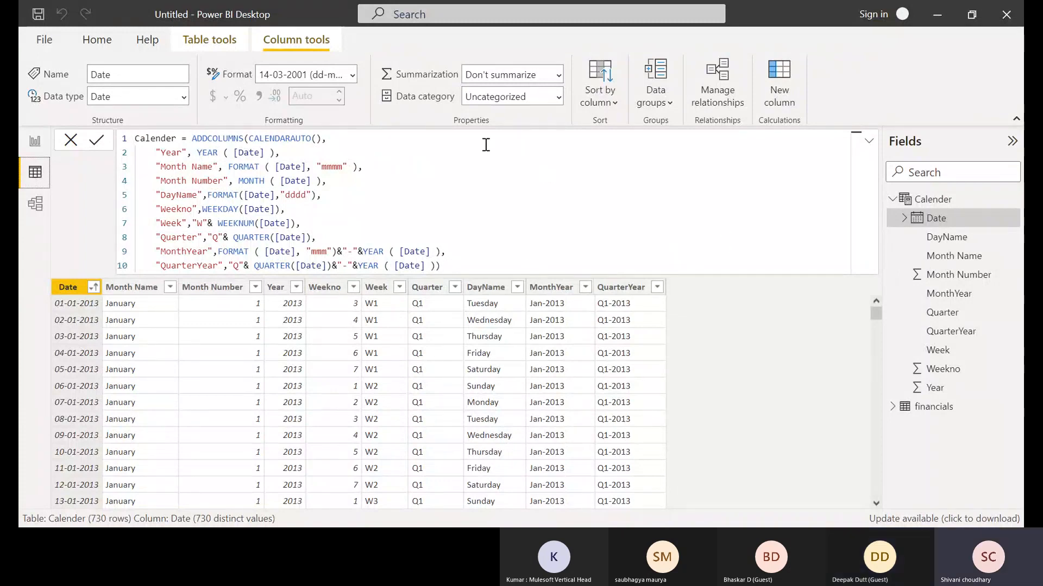
pyautogui.click(657, 287)
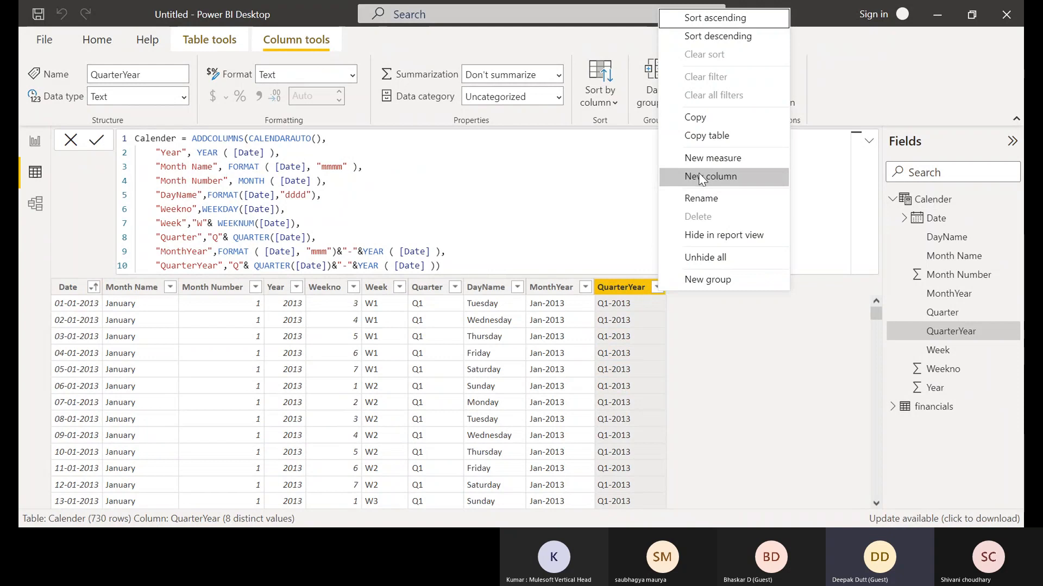
pyautogui.click(435, 265)
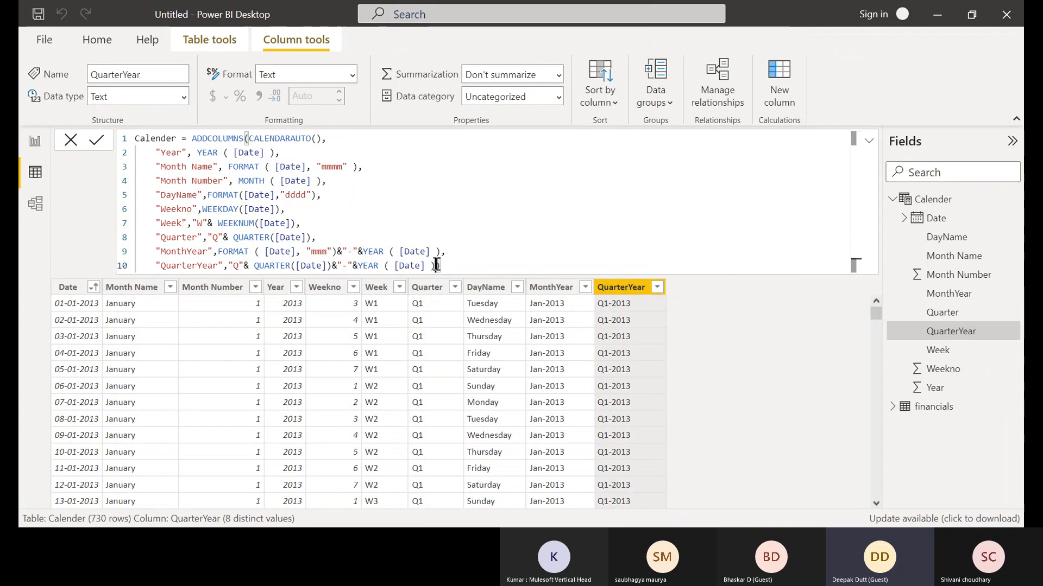
pyautogui.hotkey('shift', 'Return')
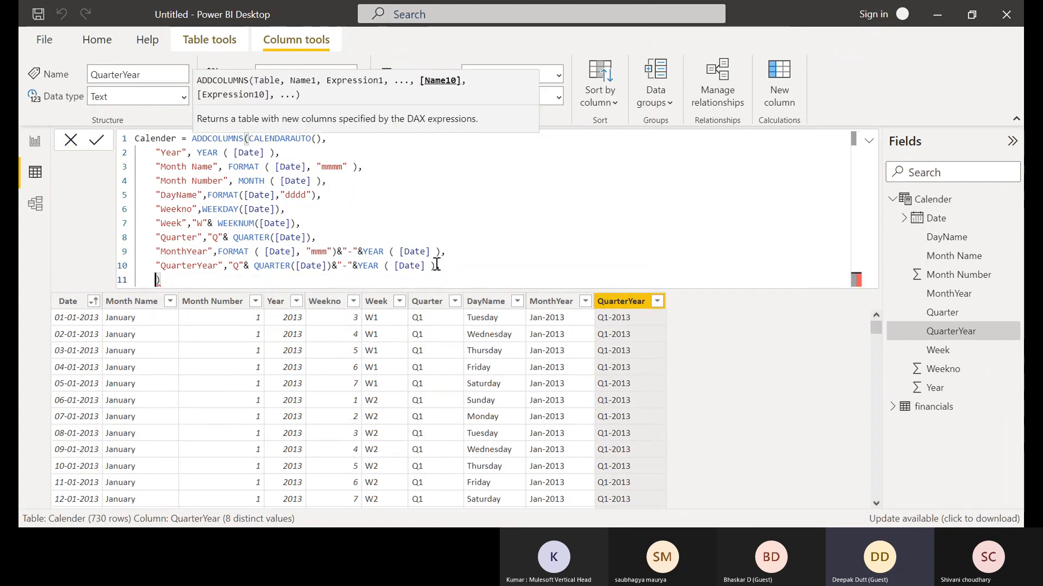
pyautogui.write('"')
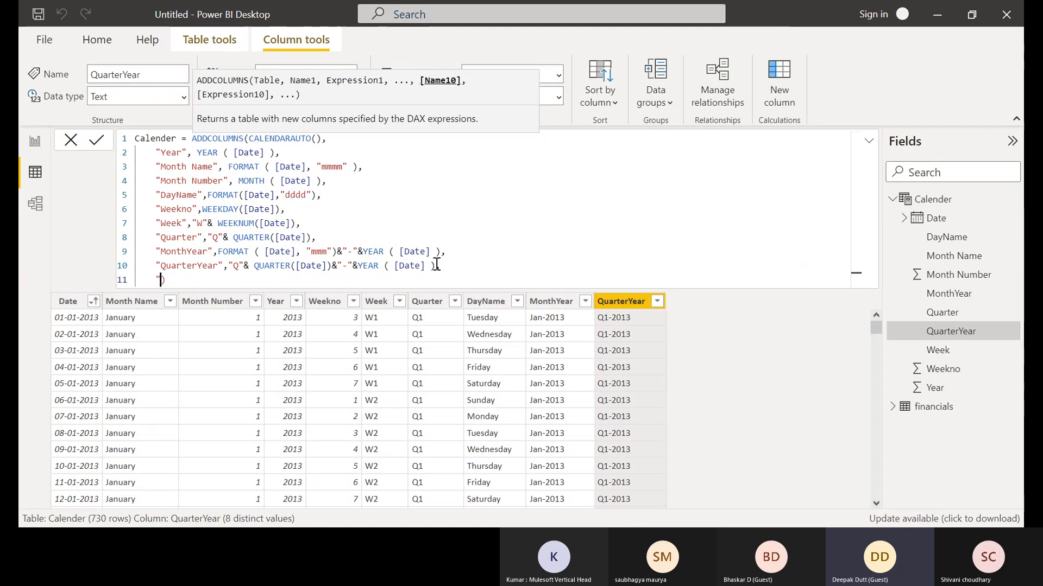
pyautogui.write('FirstofMont')
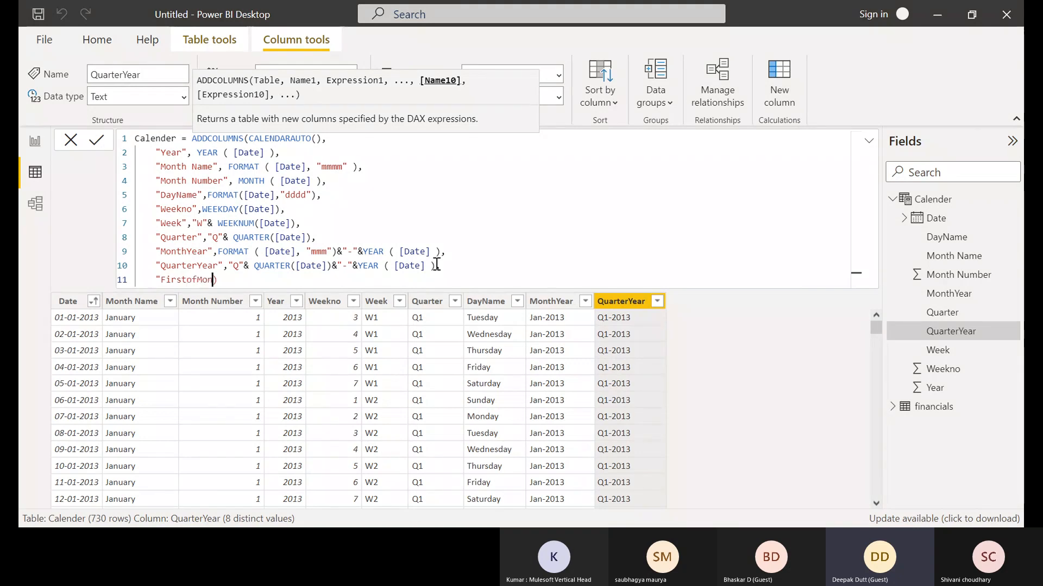
pyautogui.write('"')
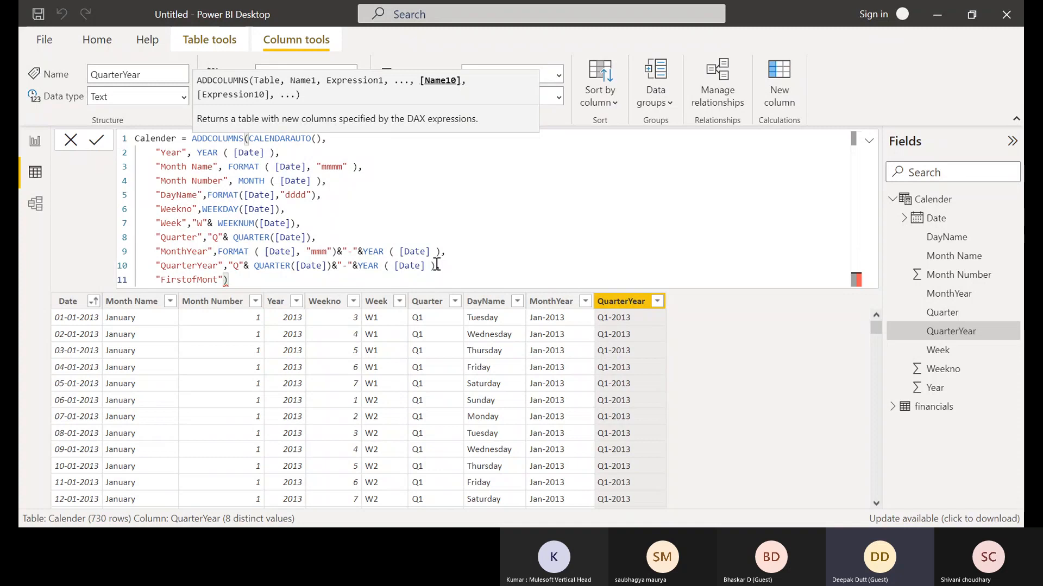
pyautogui.press('Left')
pyautogui.write('h')
pyautogui.press('Right')
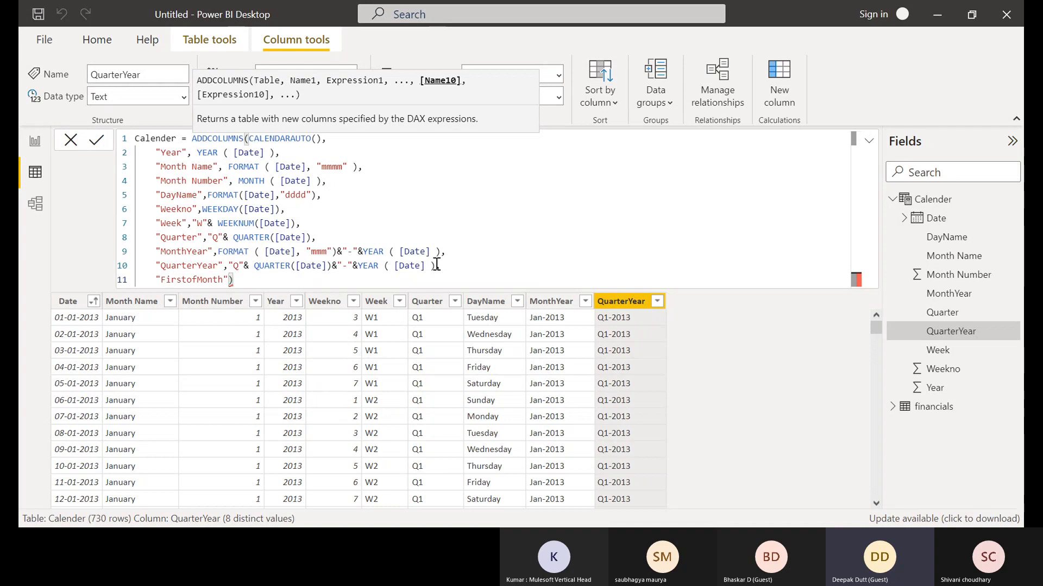
pyautogui.write(',')
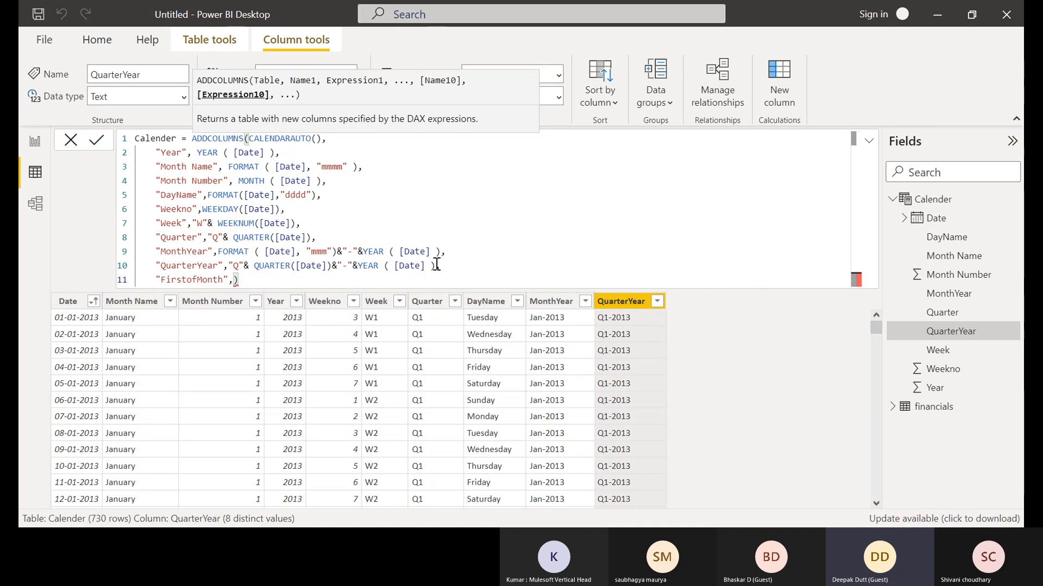
# Begin the FirstofMonth expression with a DATE function that takes YEAR ( [Date] ) as its year argument
pyautogui.write('D')
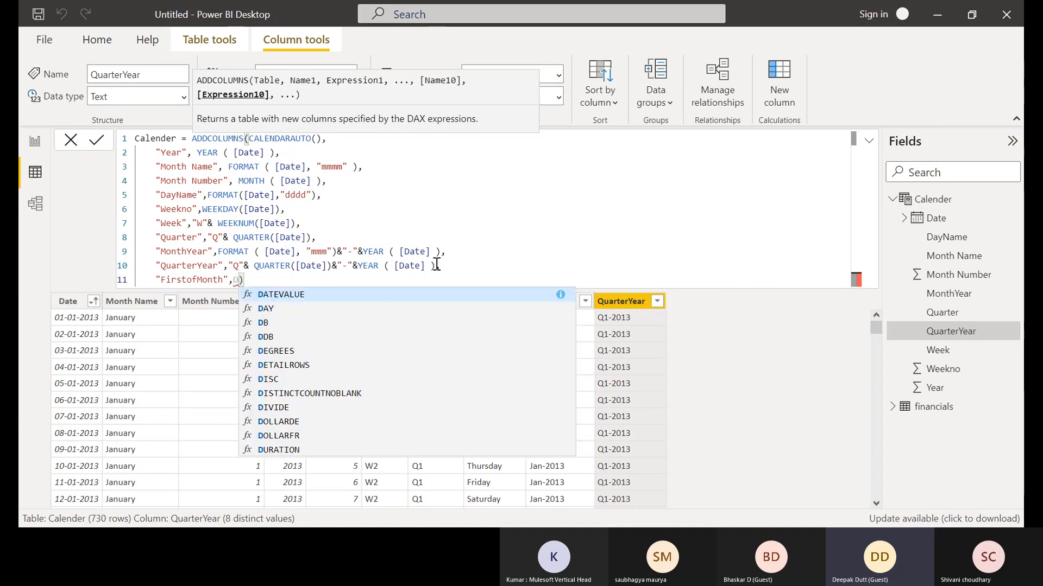
pyautogui.write('ate')
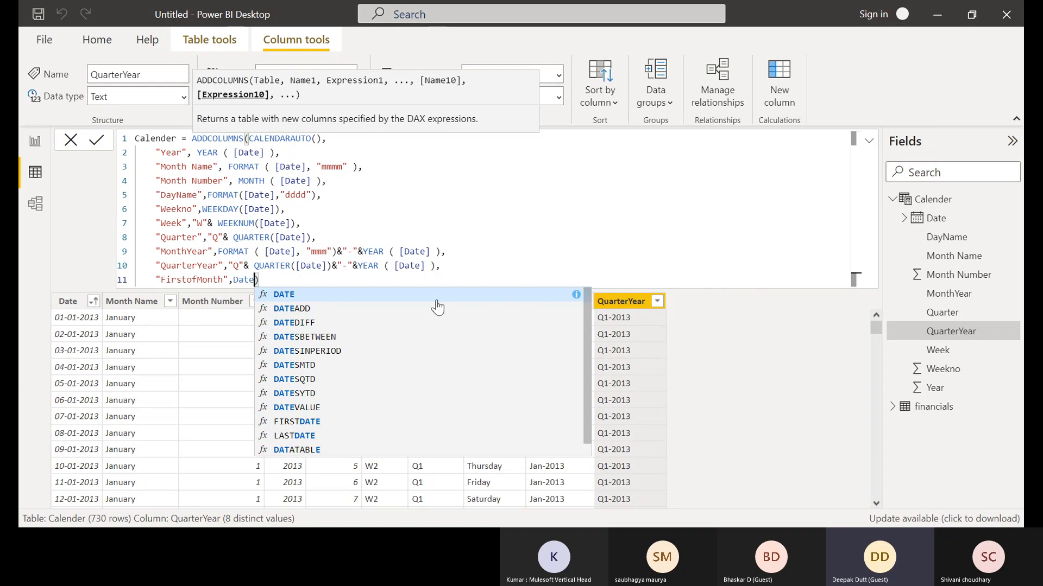
pyautogui.write('(')
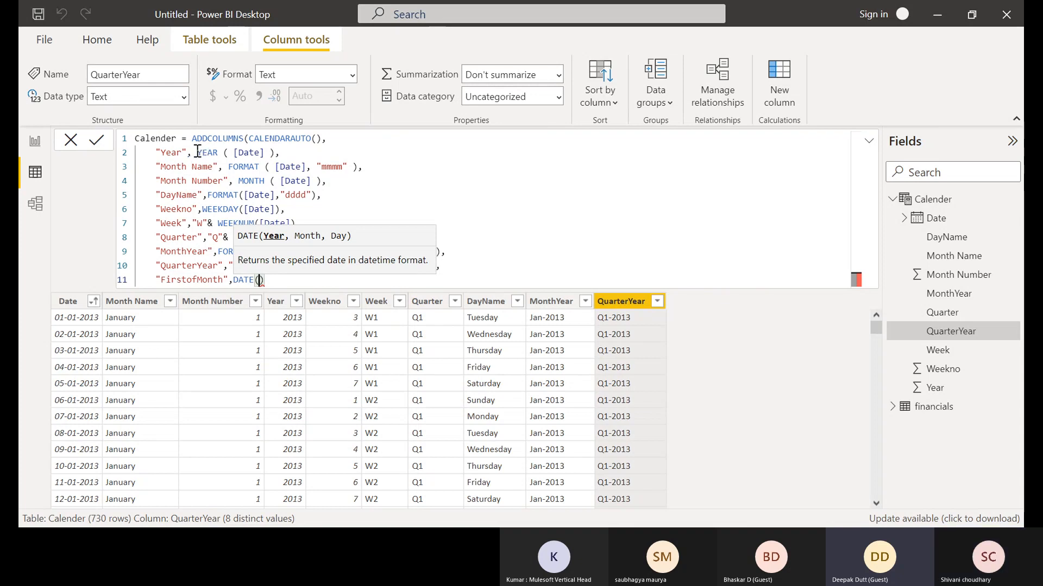
pyautogui.moveTo(198, 151); pyautogui.dragTo(275, 152)
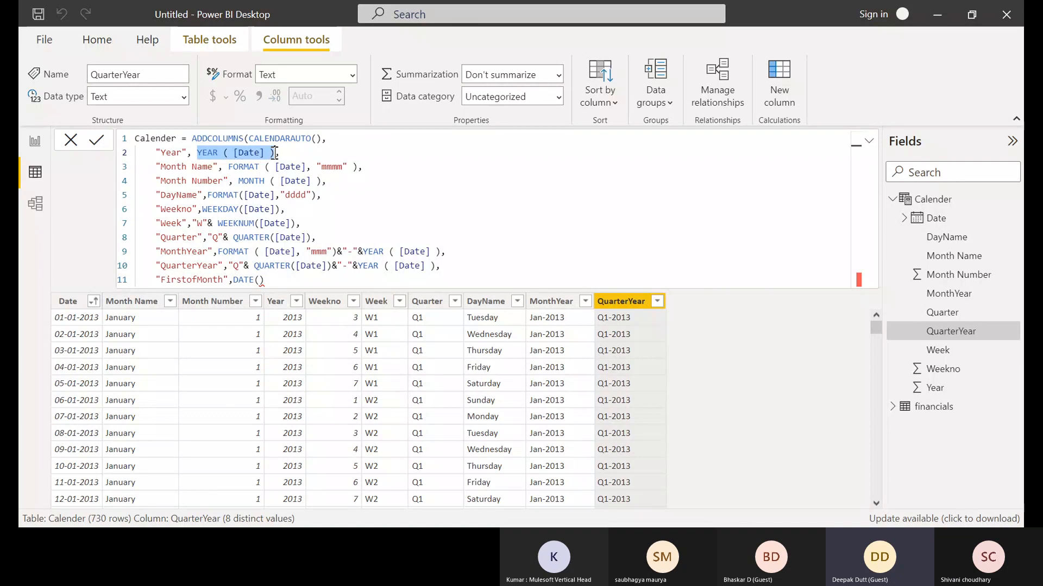
pyautogui.hotkey('ctrl', 'c')
pyautogui.click(258, 279)
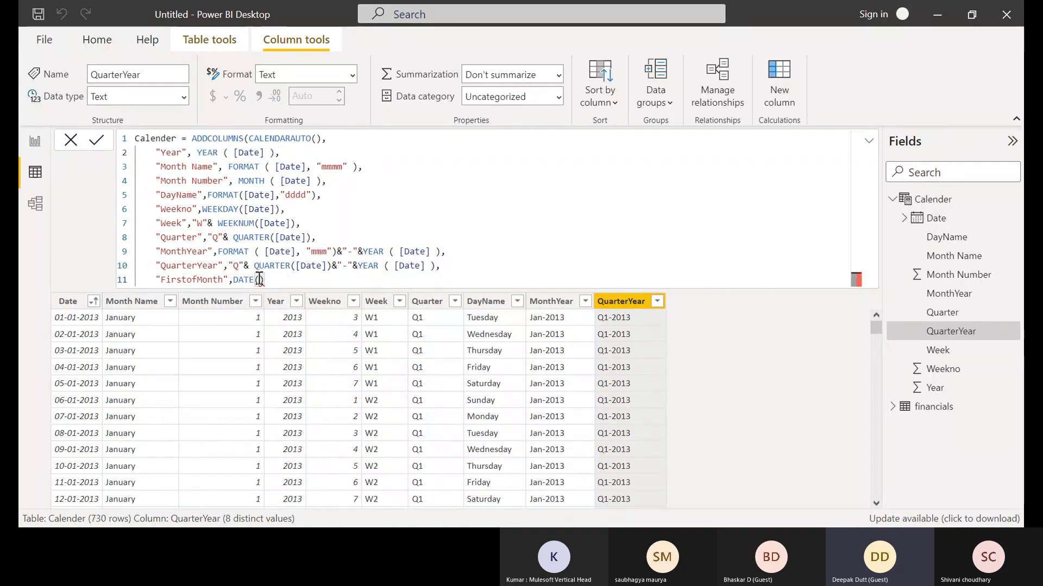
pyautogui.hotkey('ctrl', 'v')
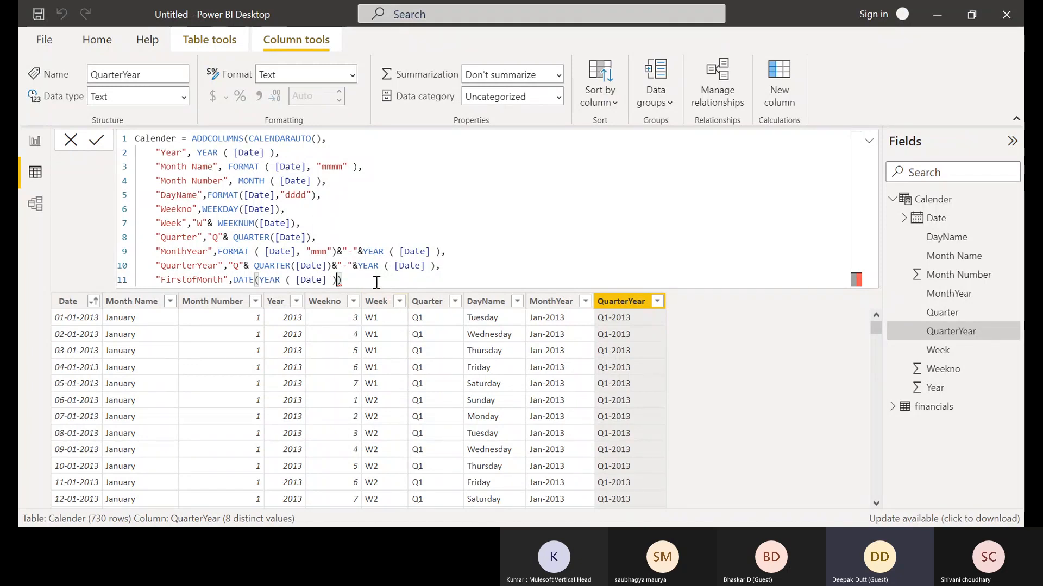
pyautogui.write(',')
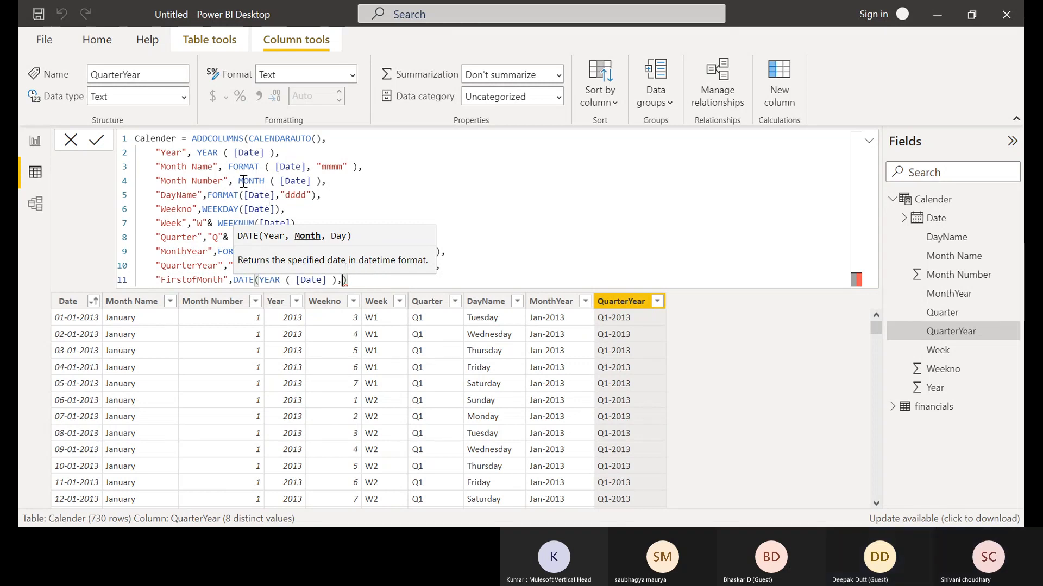
# Complete FirstofMonth's DATE function with MONTH ( [Date] ) as month and 1 as day, close the brackets and commit the Calender formula
pyautogui.moveTo(239, 181); pyautogui.dragTo(321, 181)
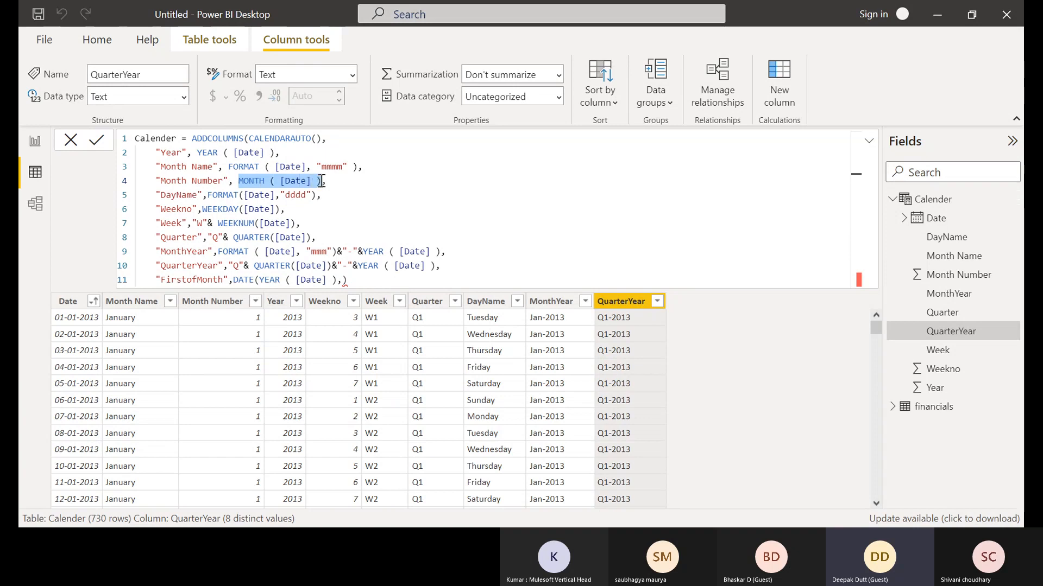
pyautogui.click(343, 279)
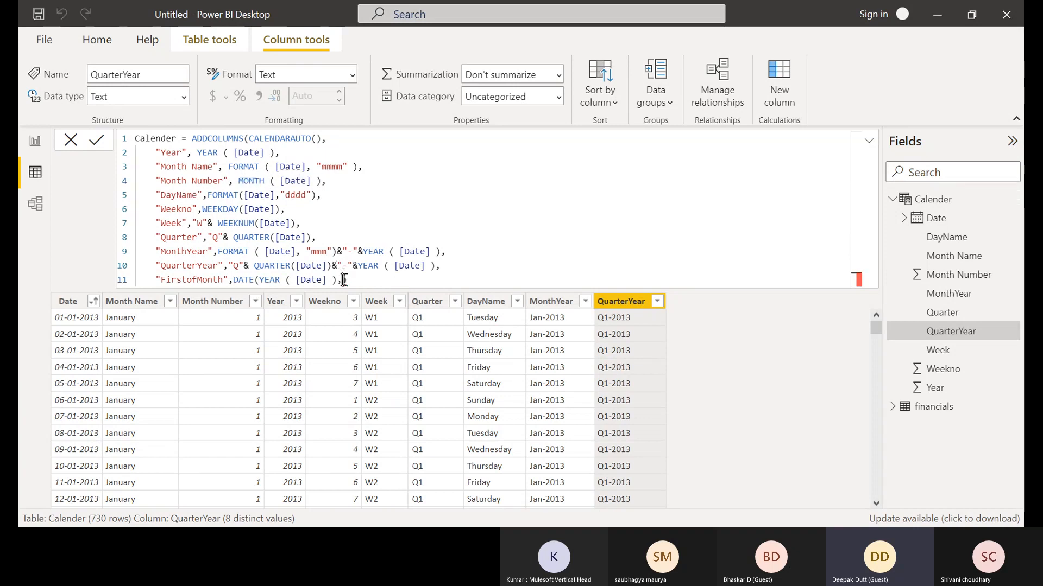
pyautogui.hotkey('ctrl', 'v')
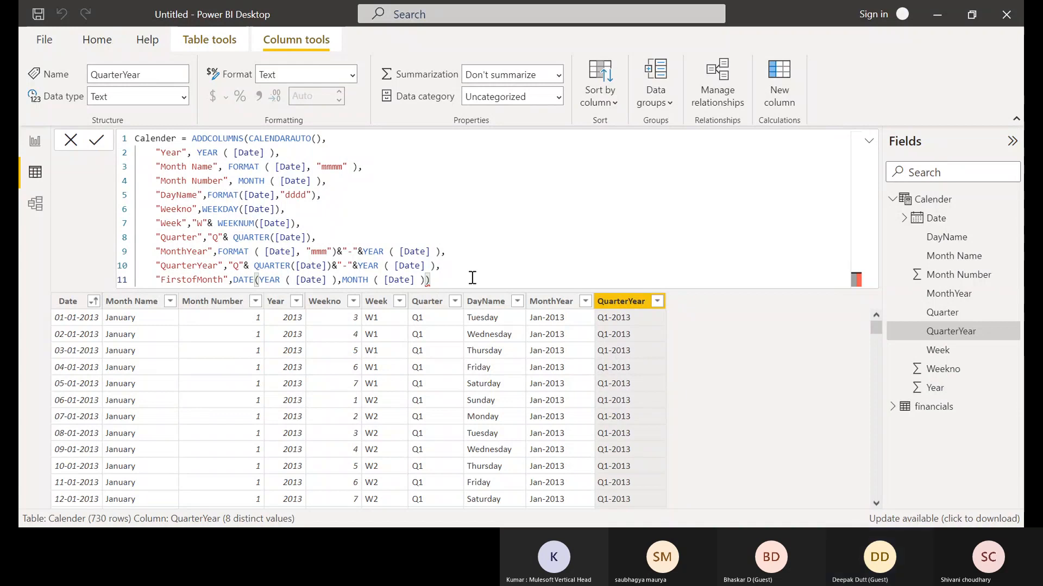
pyautogui.click(438, 282)
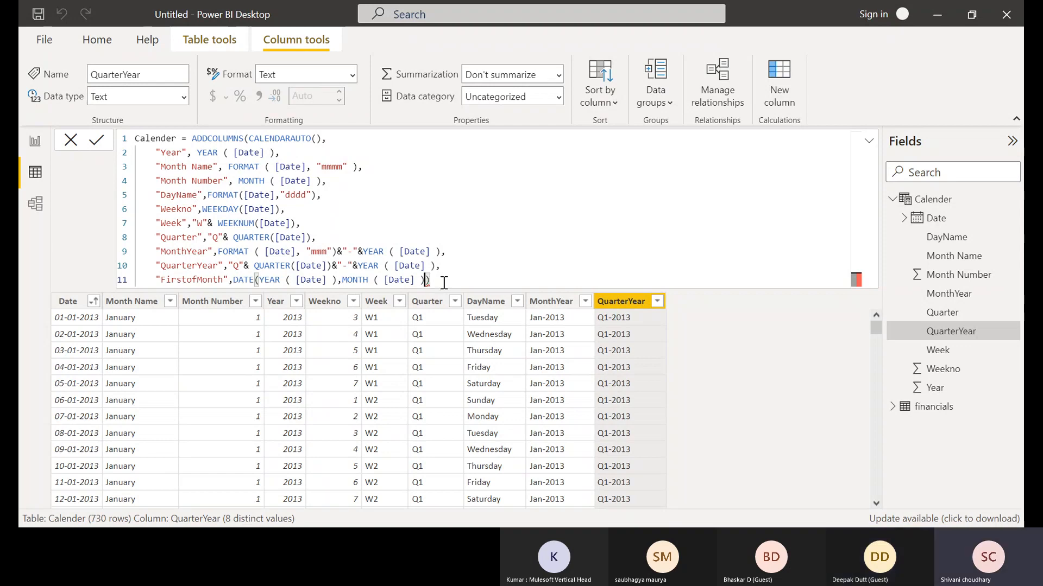
pyautogui.write(',1')
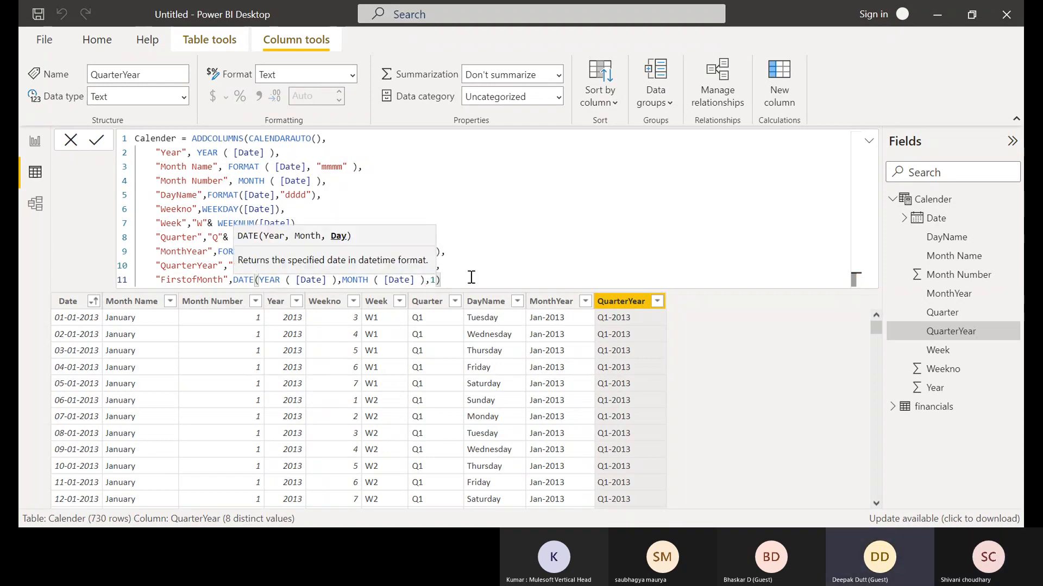
pyautogui.click(453, 280)
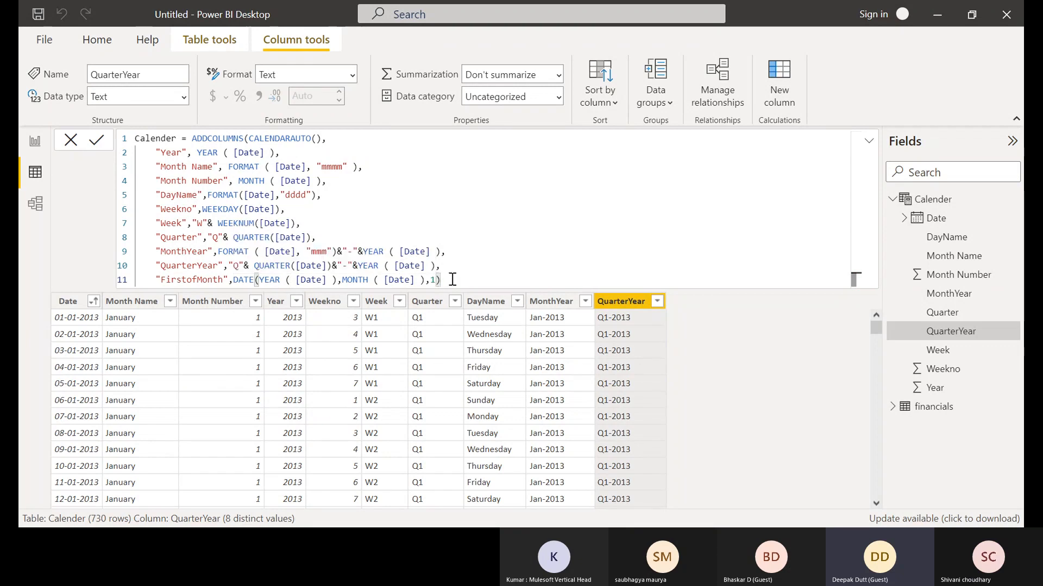
pyautogui.press('Return')
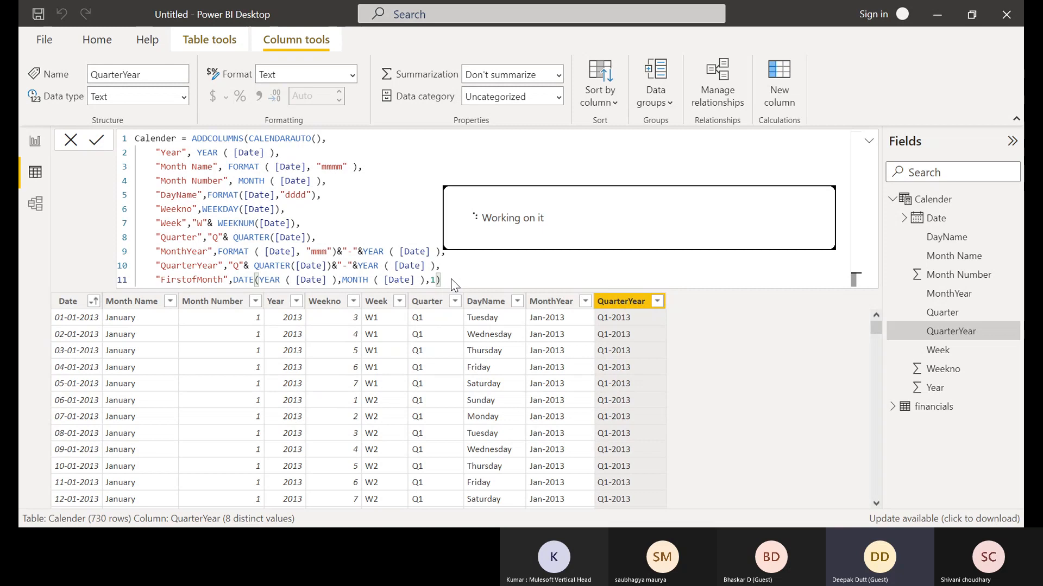
pyautogui.write(')')
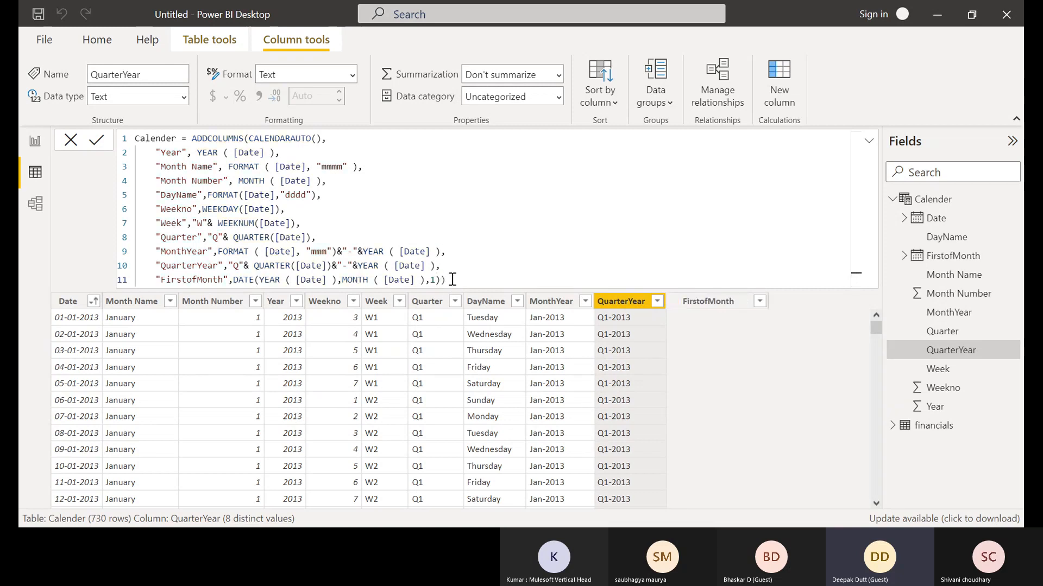
pyautogui.press('Return')
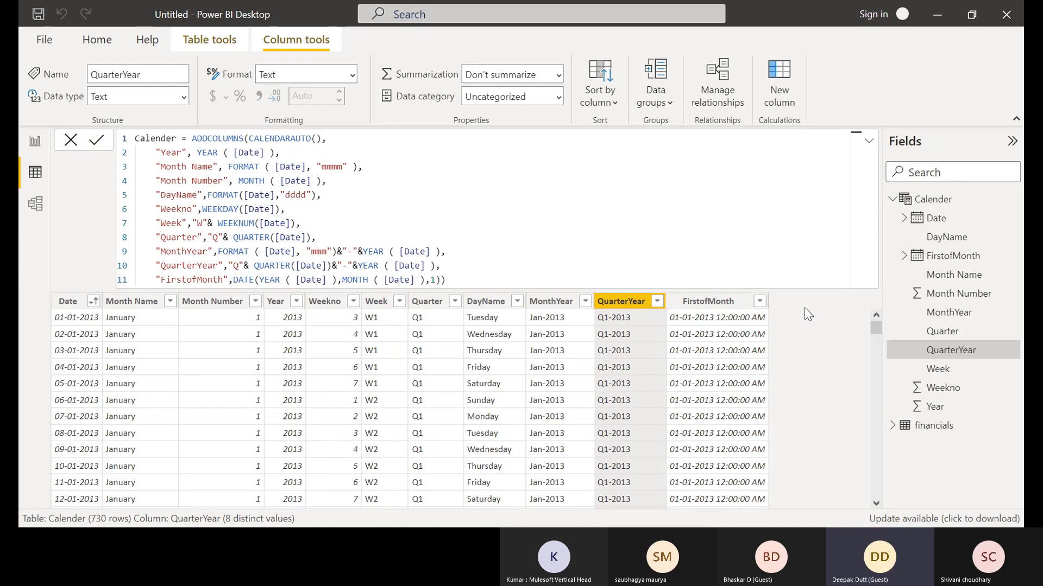
# Set the FirstofMonth column's data type to Date and its display format to the 14-03-2001 (day-month-year) style
pyautogui.click(760, 302)
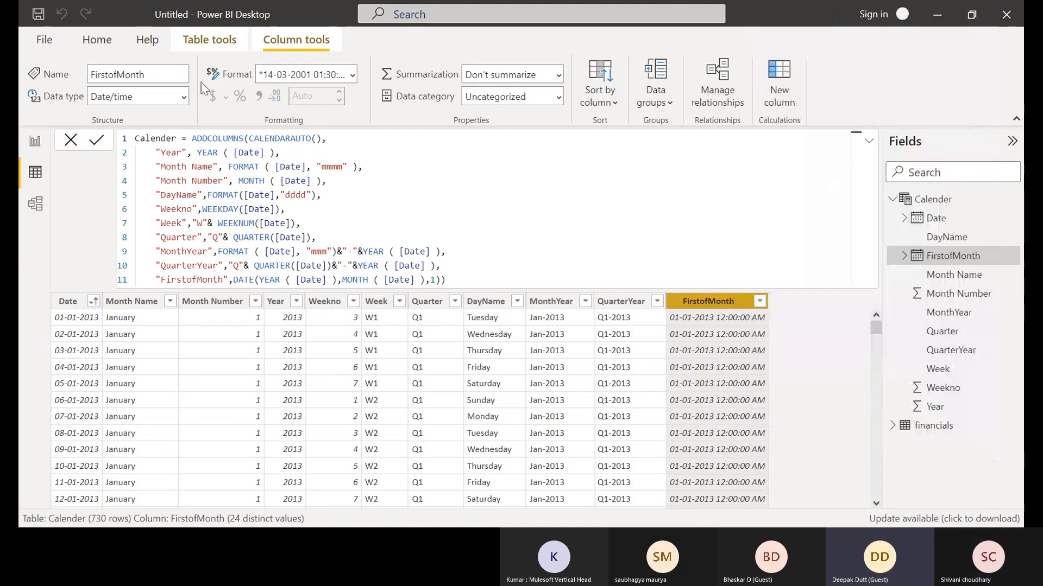
pyautogui.click(184, 96)
pyautogui.click(133, 211)
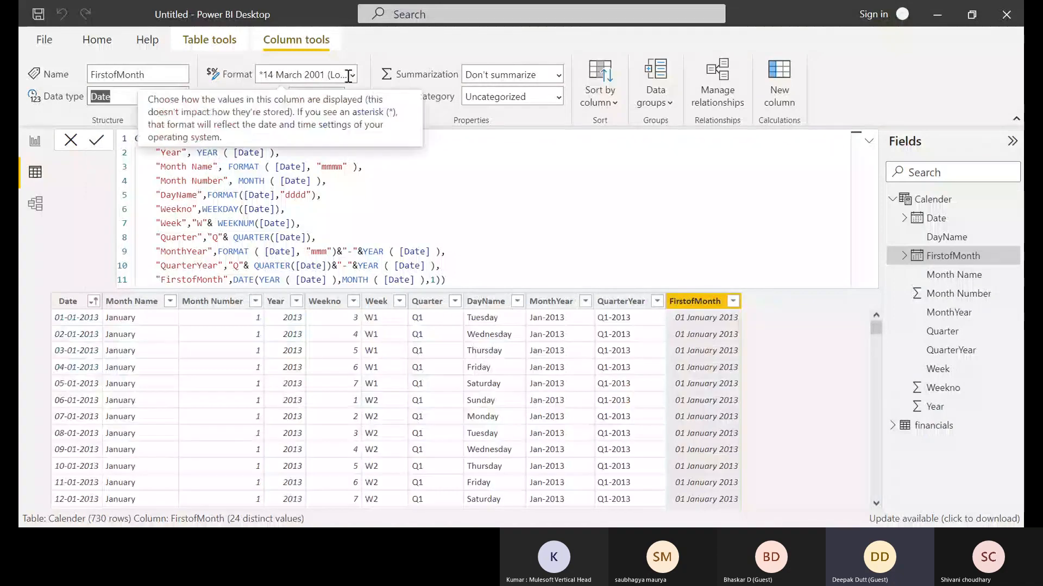
pyautogui.click(304, 75)
pyautogui.click(317, 234)
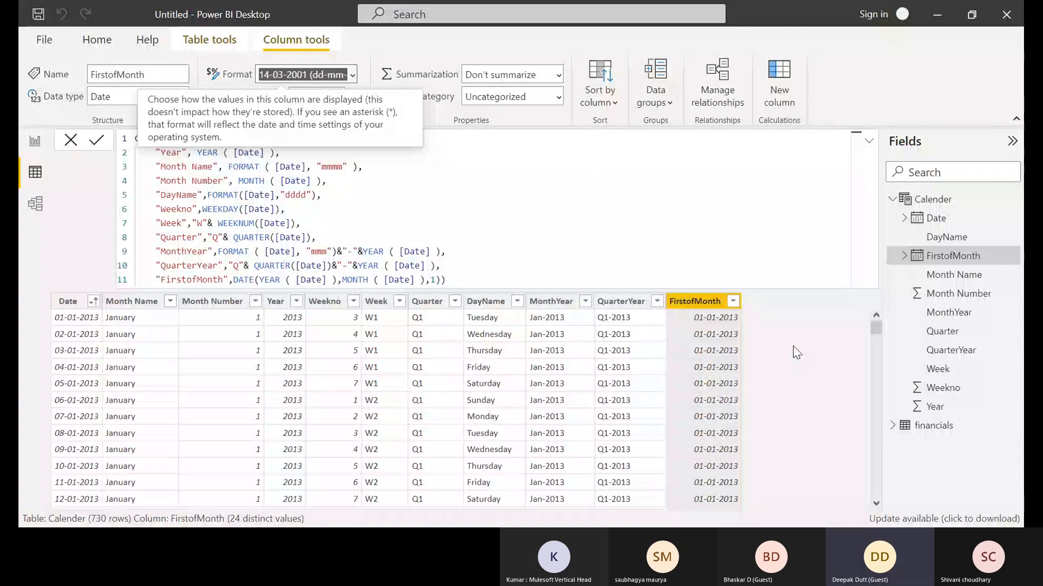
# Sort Calender's MonthYear column by FirstofMonth
pyautogui.click(585, 302)
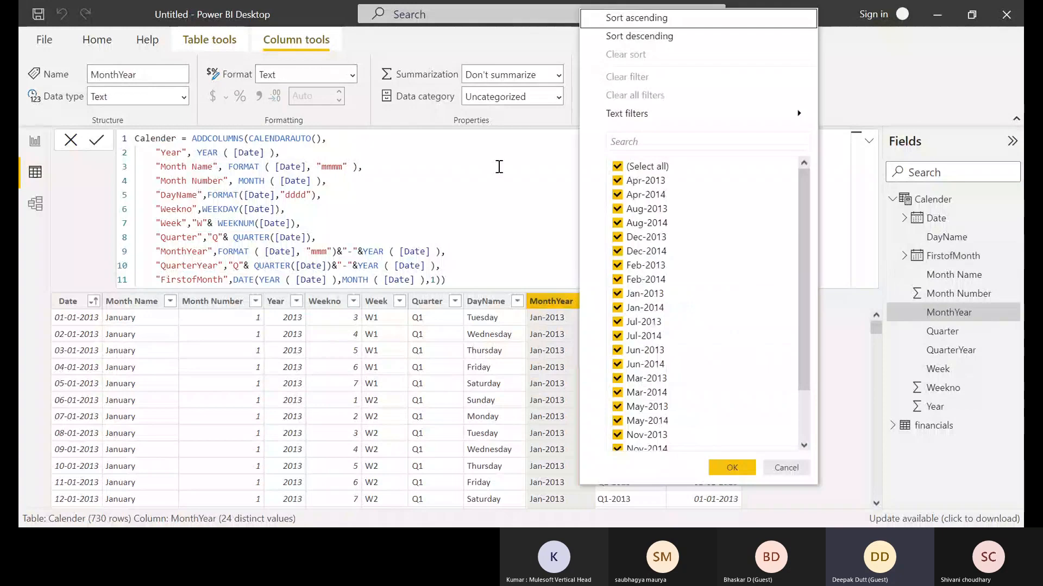
pyautogui.press('Escape')
pyautogui.click(607, 99)
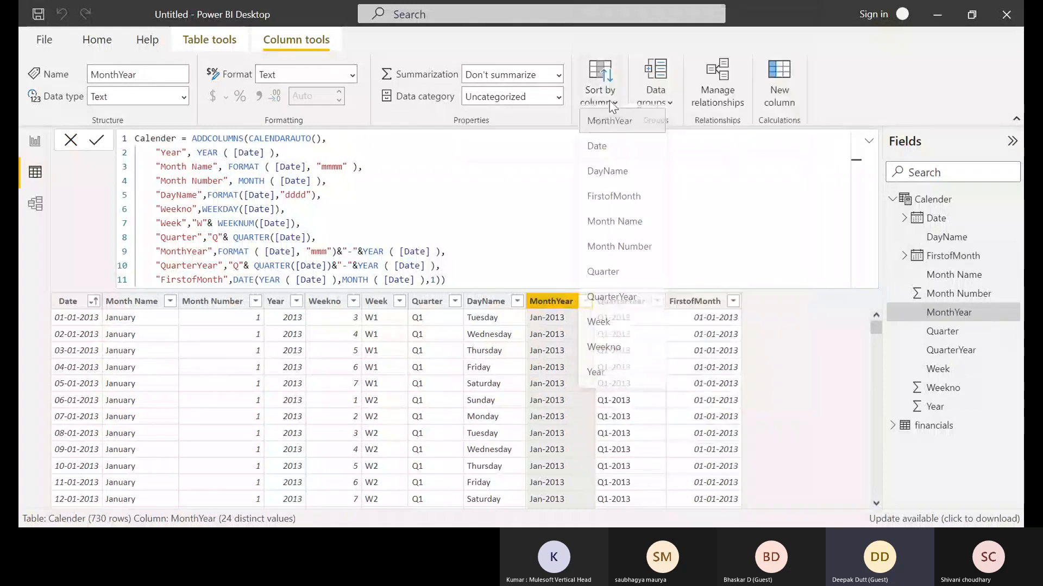
pyautogui.click(614, 205)
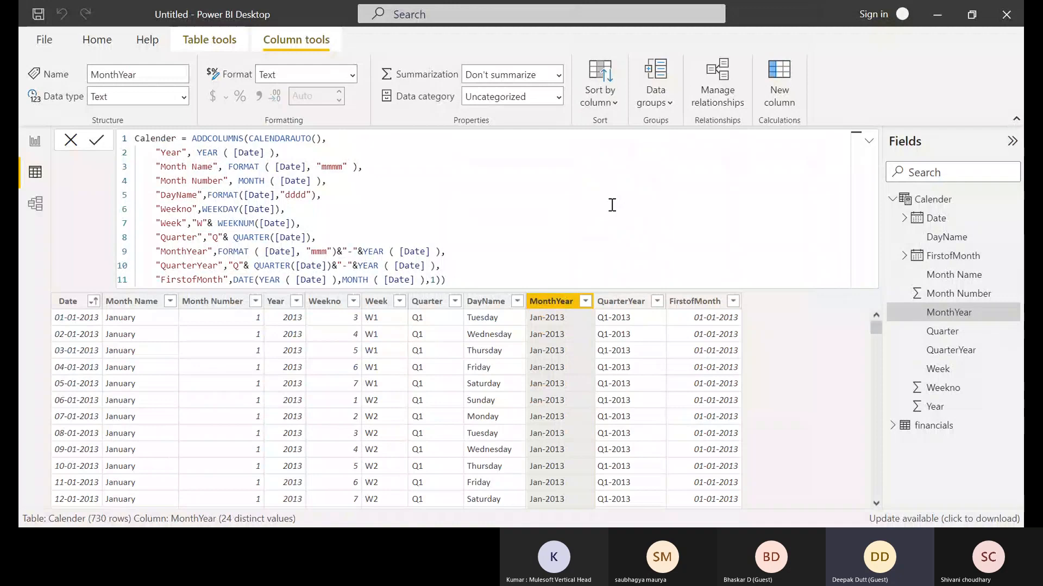
# Check the order of the MonthYear values in the report page's table visual against the Calender data
pyautogui.click(35, 142)
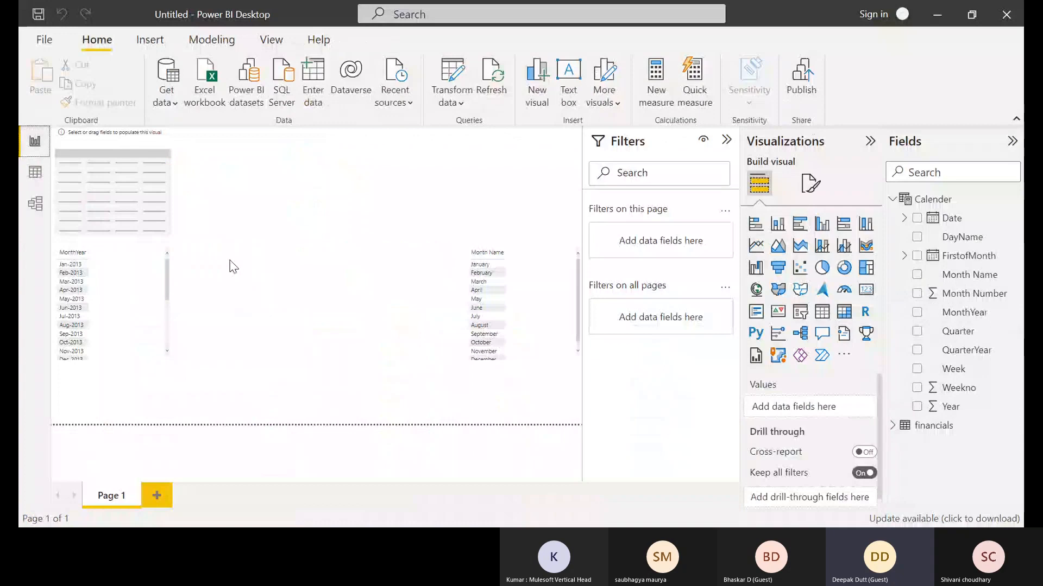
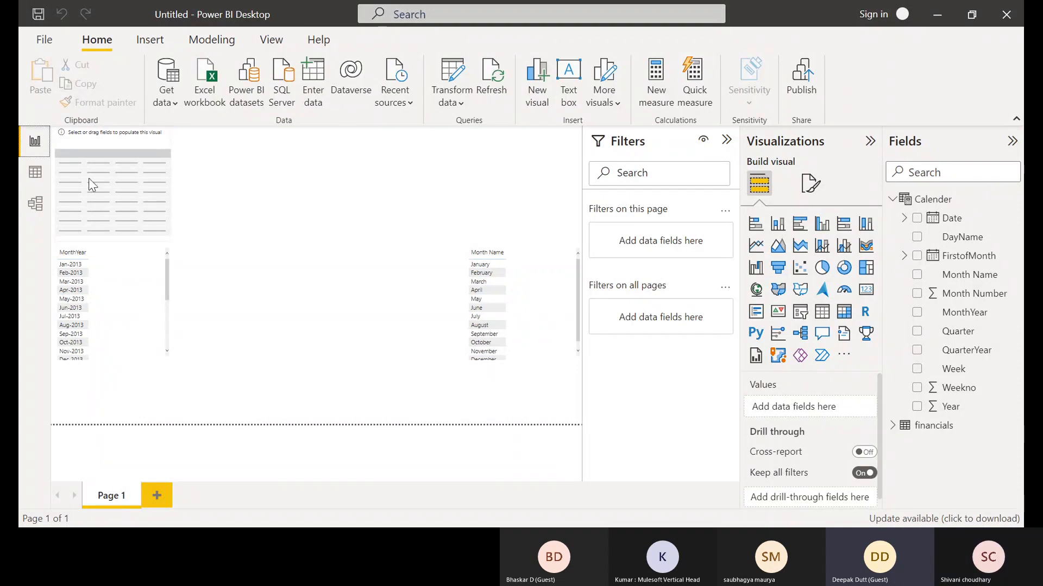
pyautogui.click(35, 173)
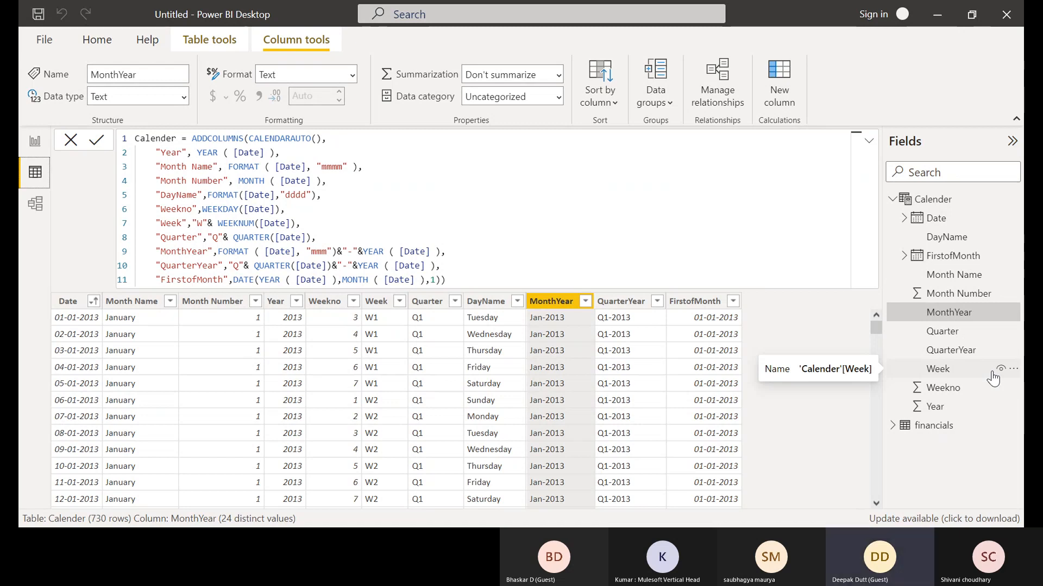
pyautogui.click(31, 150)
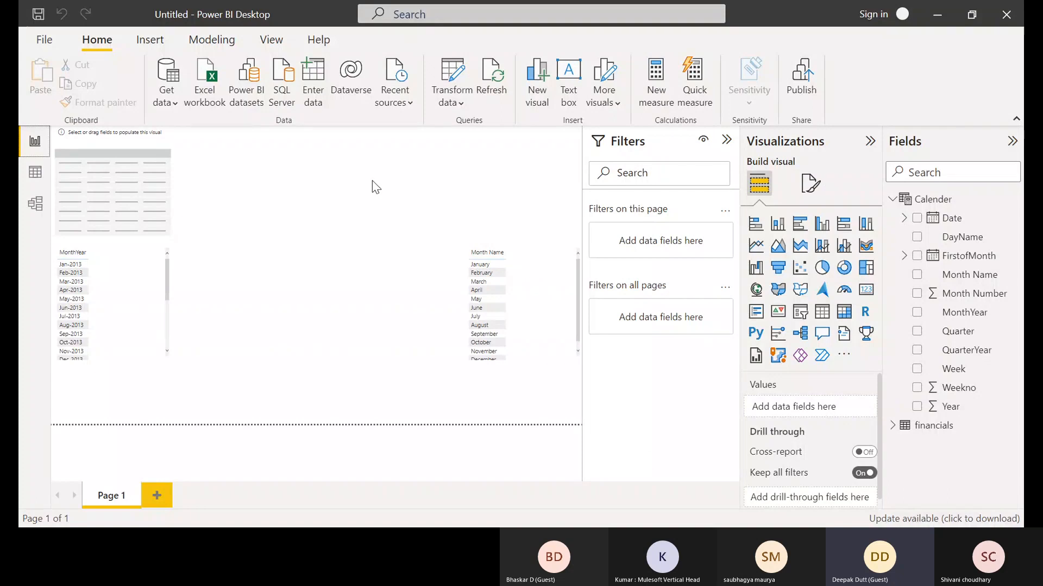
# Add a new measure to the financials table and replace its default name with TotalSale
pyautogui.click(902, 429)
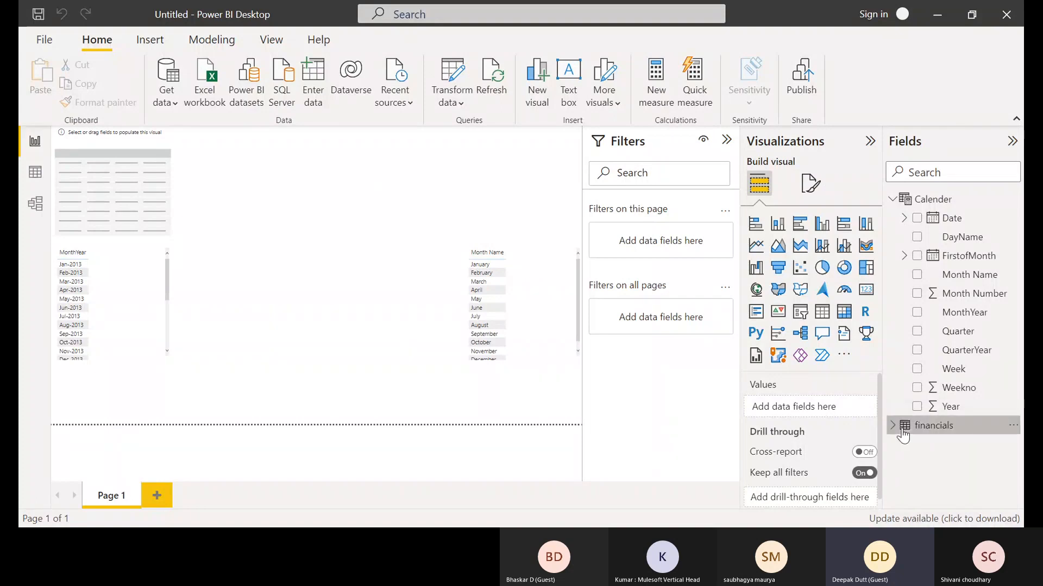
pyautogui.click(899, 427)
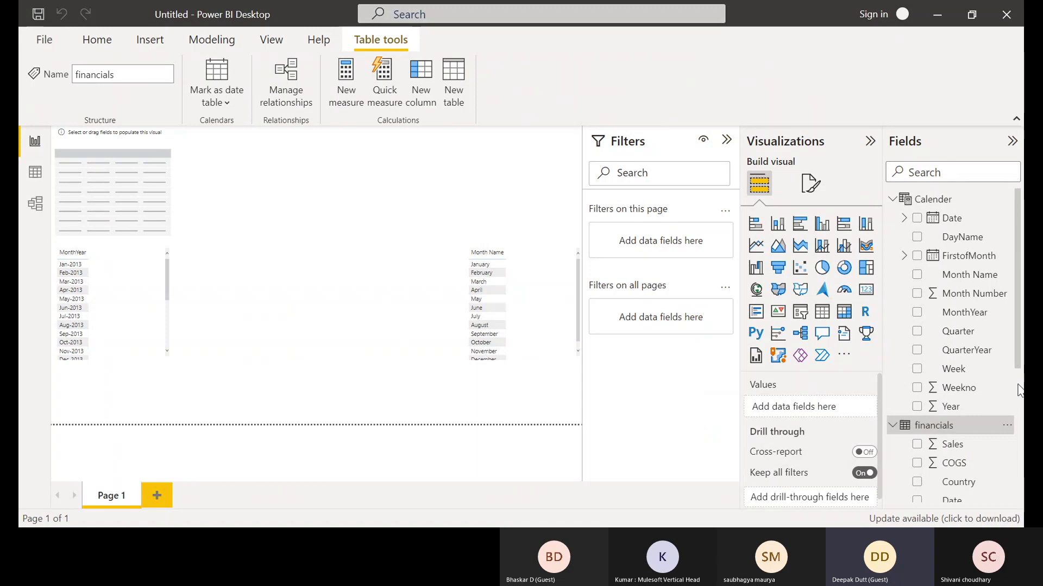
pyautogui.scroll(-5, 1016, 388)
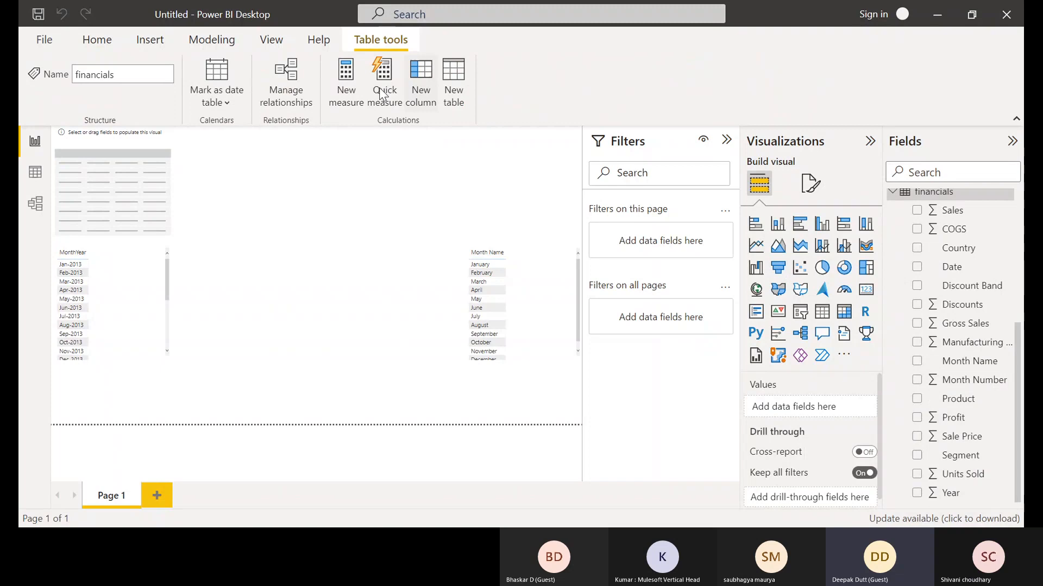
pyautogui.click(348, 96)
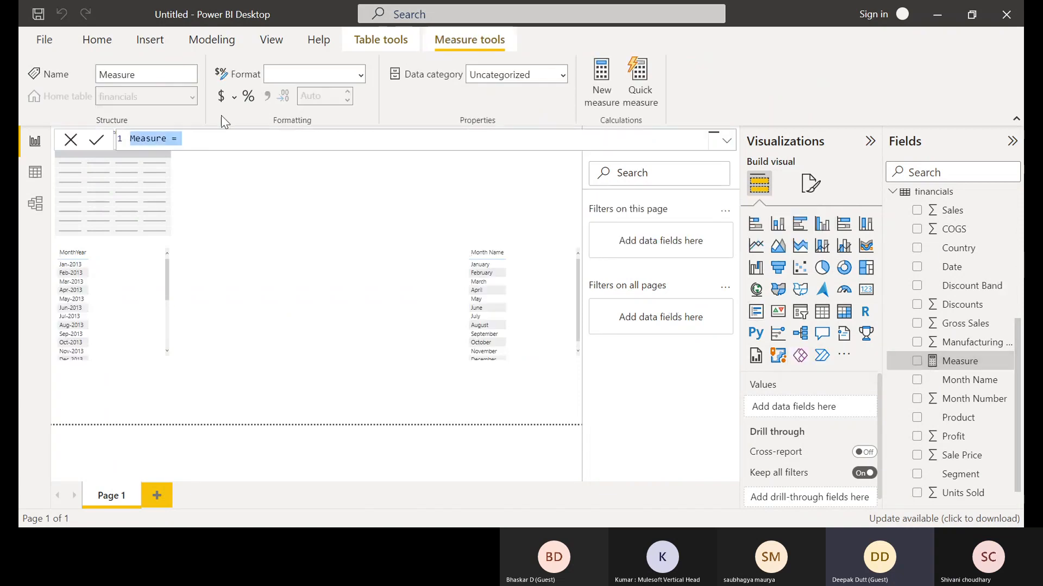
pyautogui.click(198, 136)
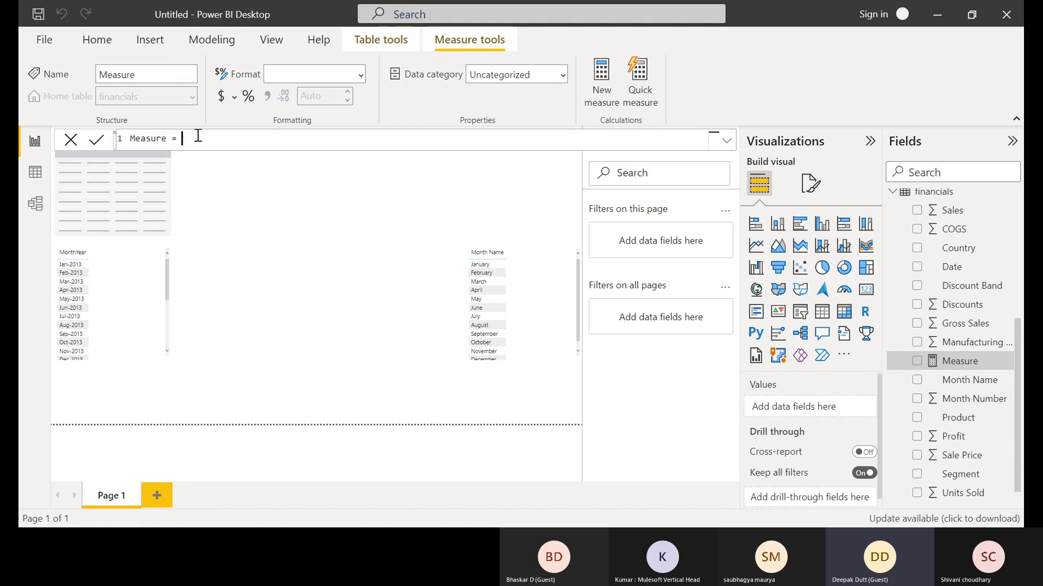
pyautogui.write('T')
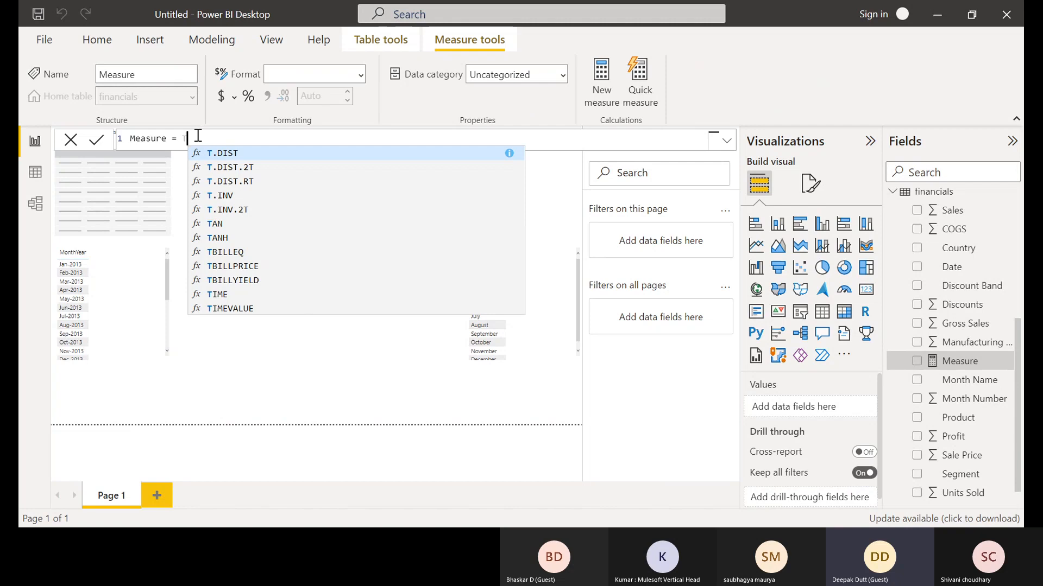
pyautogui.press('BackSpace')
pyautogui.press('BackSpace')
pyautogui.press('BackSpace')
pyautogui.press('BackSpace')
pyautogui.press('BackSpace')
pyautogui.press('BackSpace')
pyautogui.press('BackSpace')
pyautogui.press('BackSpace')
pyautogui.press('BackSpace')
pyautogui.press('BackSpace')
pyautogui.press('BackSpace')
pyautogui.write('T')
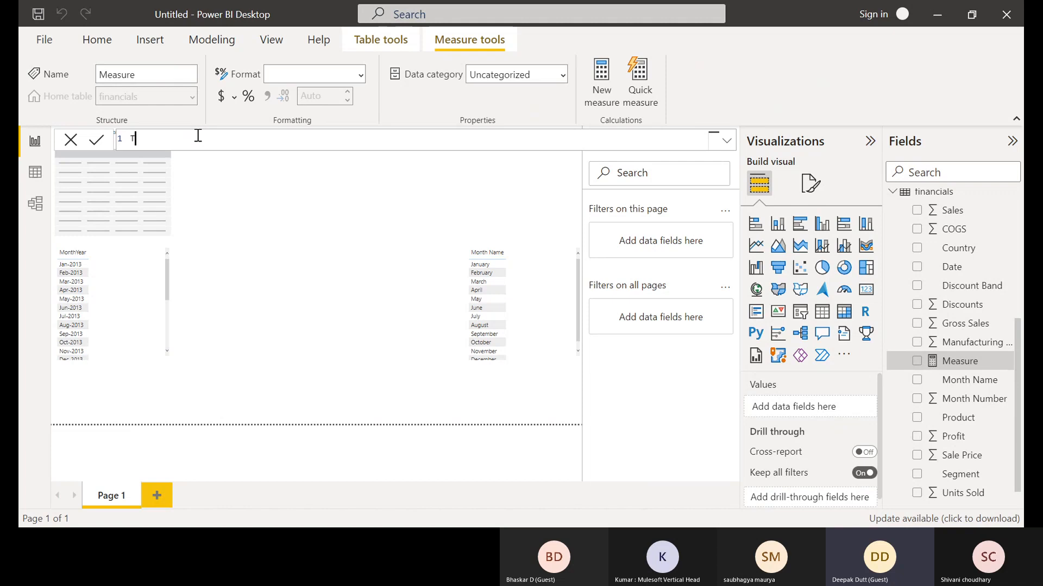
pyautogui.write('otalSale=')
pyautogui.press('BackSpace')
# Define the TotalSale measure as SUM(financials[ Sales]) and commit the formula
pyautogui.write('= SU')
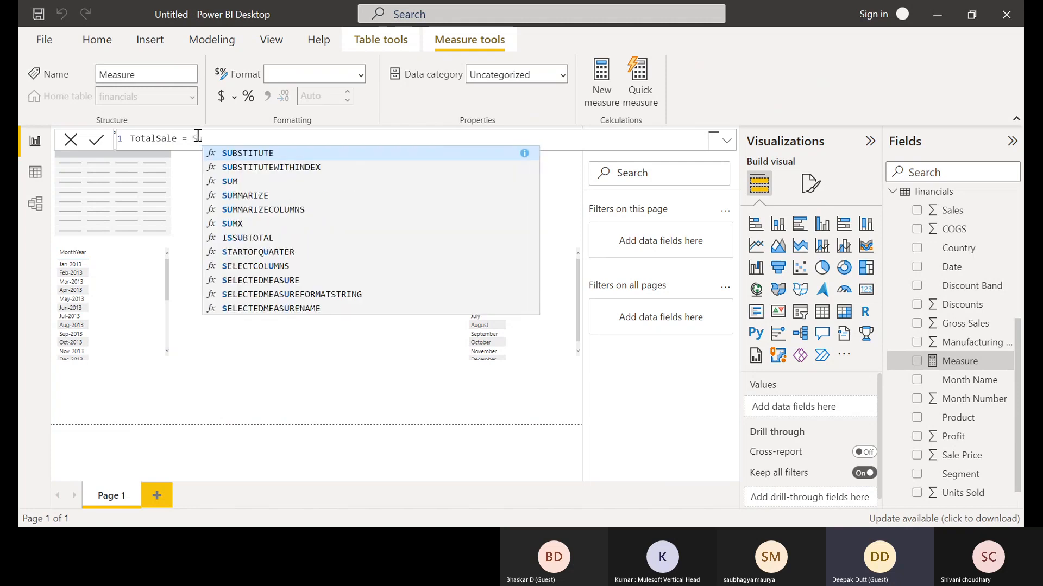
pyautogui.write('m')
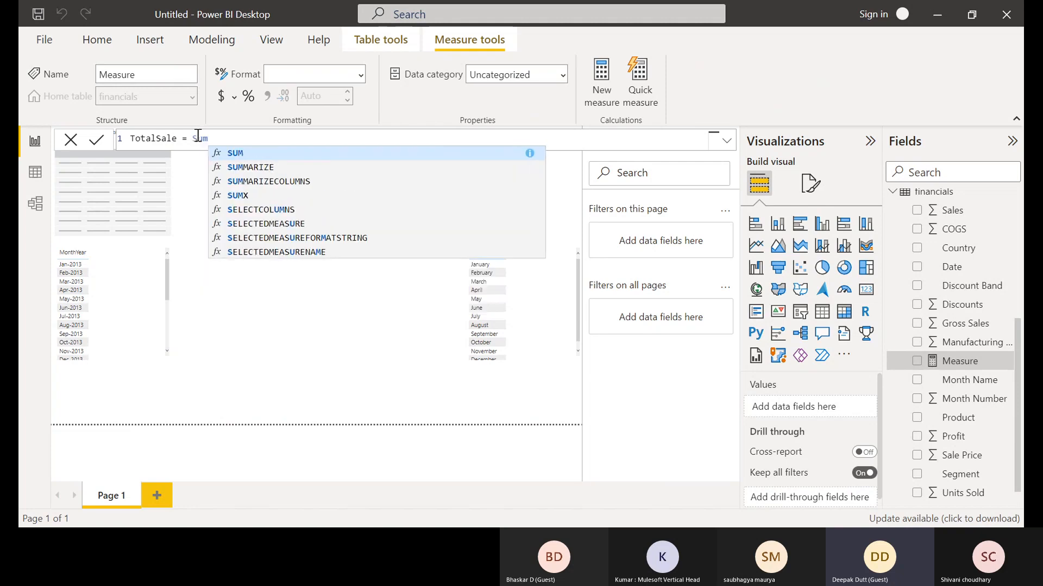
pyautogui.click(245, 154)
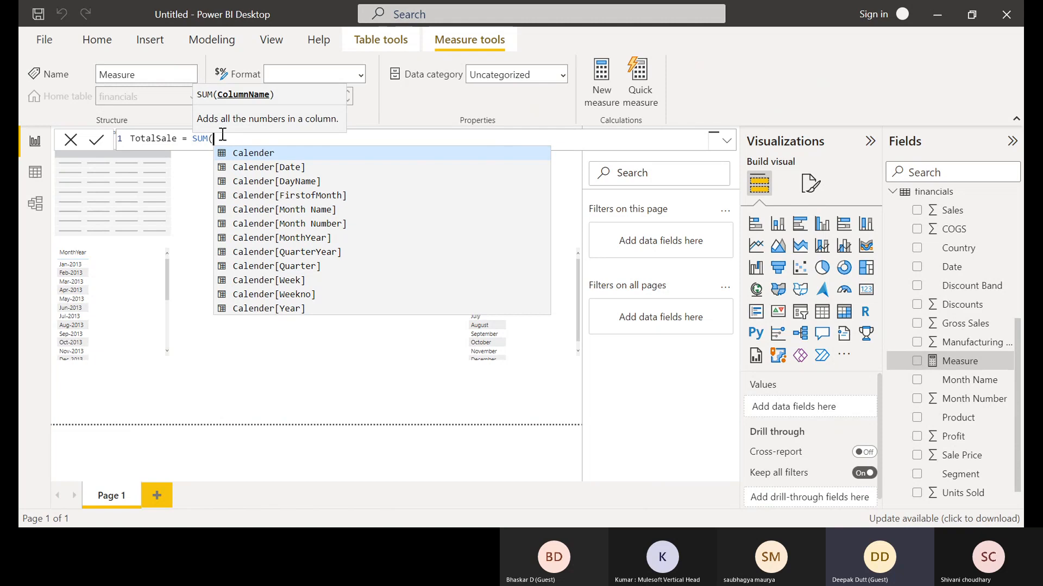
pyautogui.write('f')
pyautogui.press('BackSpace')
pyautogui.write('S')
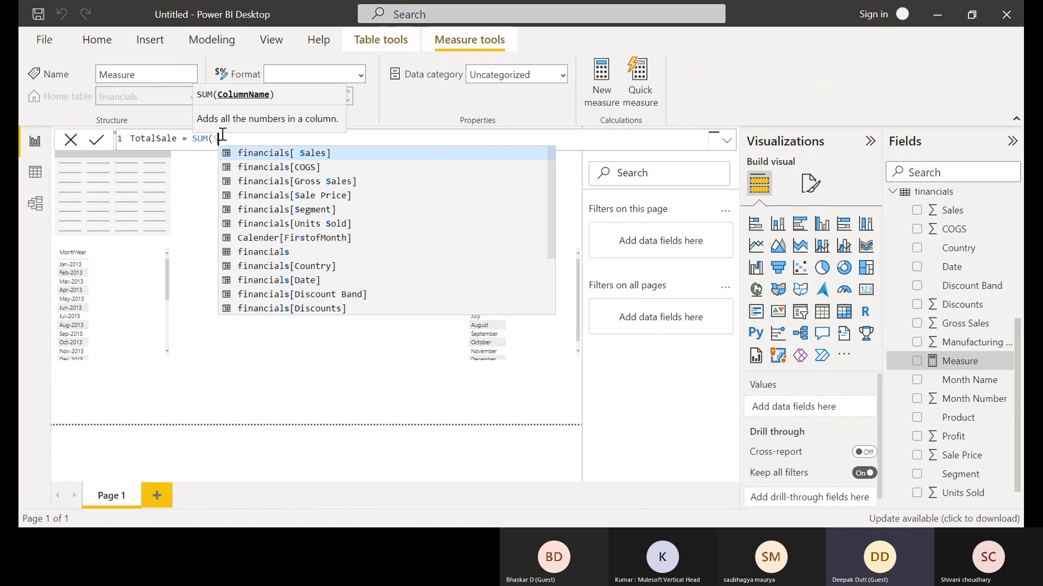
pyautogui.click(270, 157)
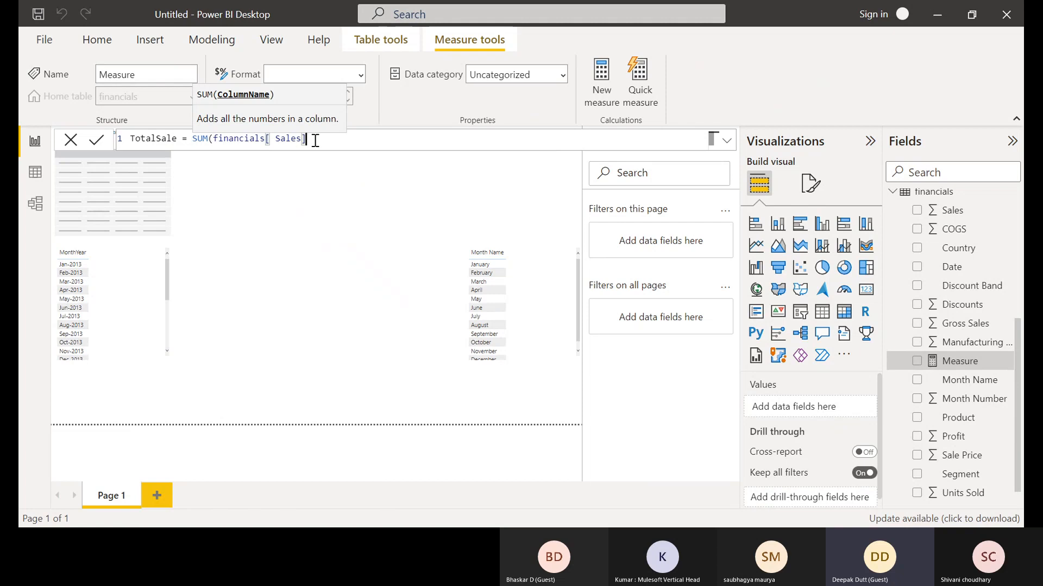
pyautogui.write(')')
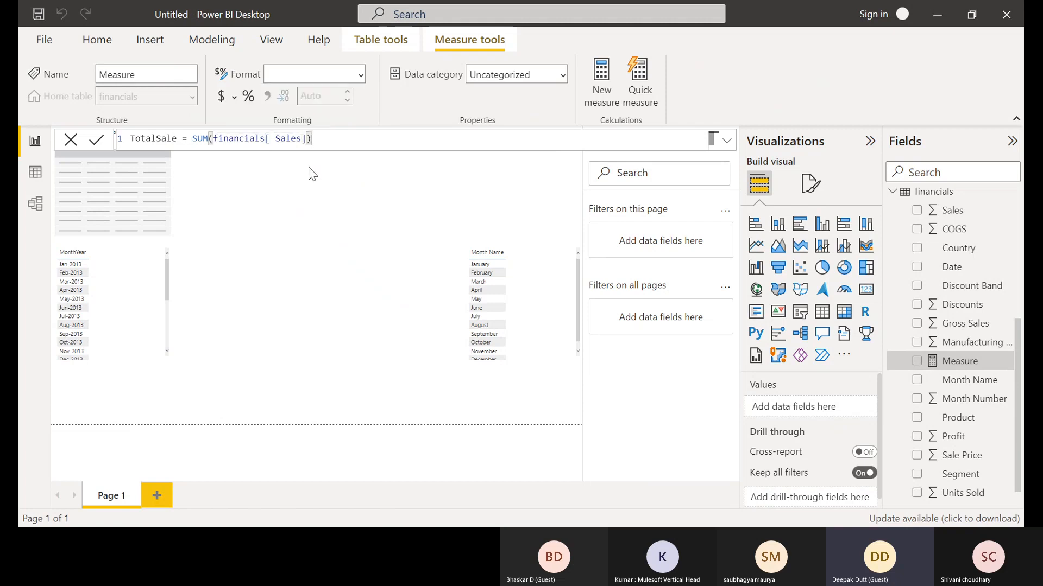
pyautogui.press('Return')
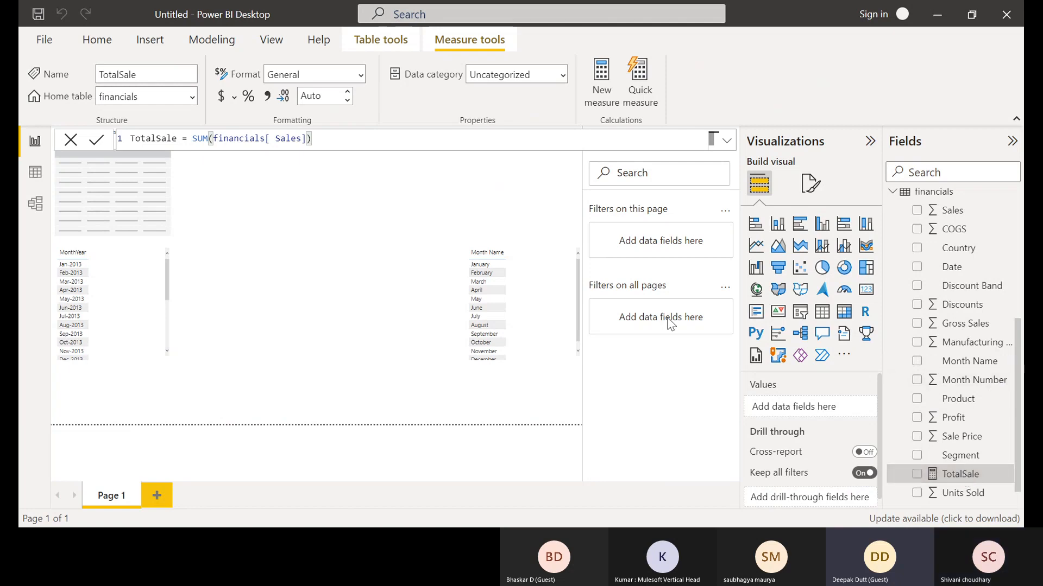
# Add a slicer visual to the report page and place it in the empty area between the MonthYear and Month Name tables
pyautogui.click(383, 177)
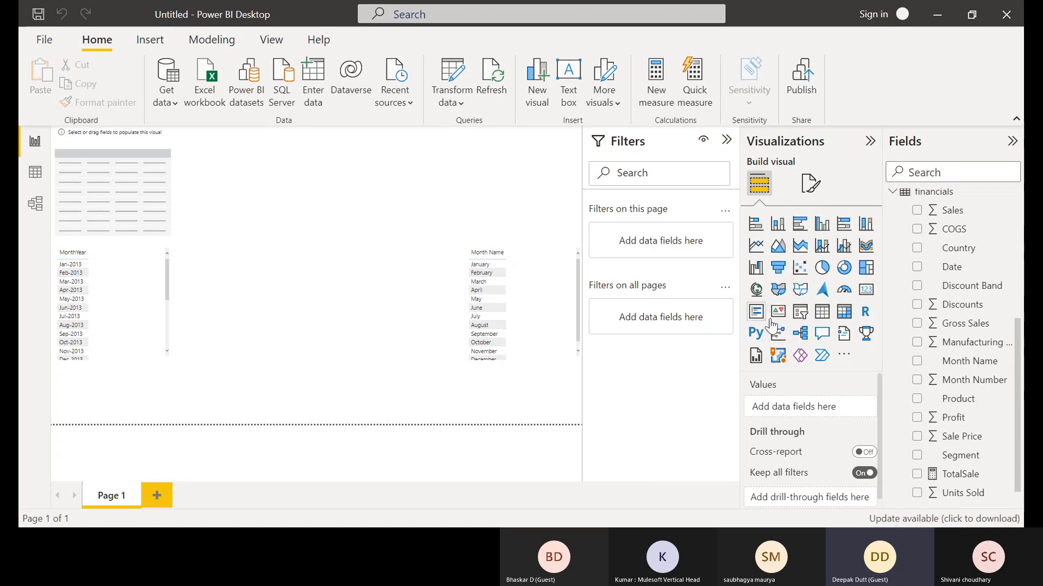
pyautogui.click(798, 316)
pyautogui.click(802, 315)
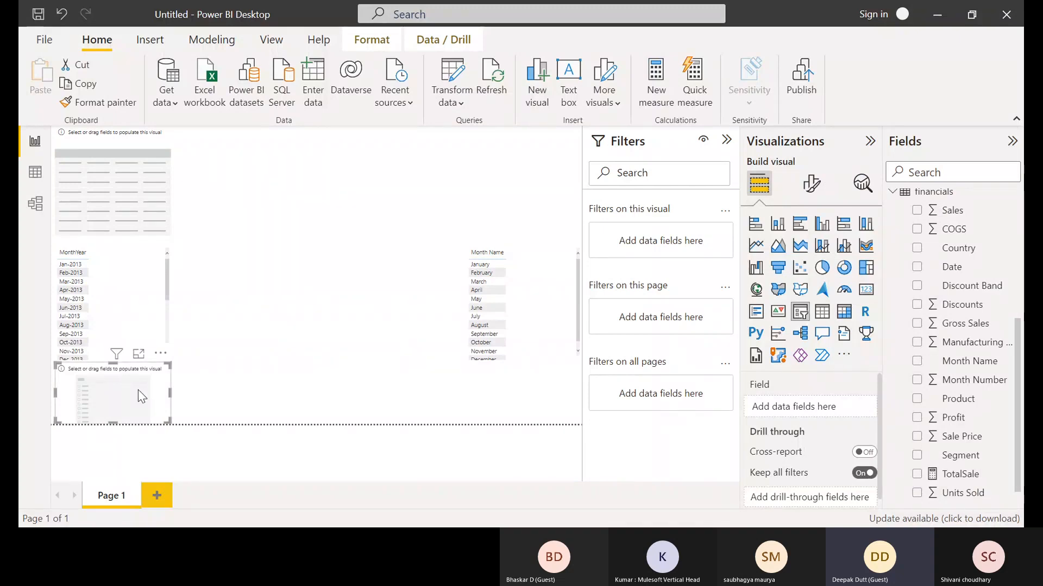
pyautogui.moveTo(139, 391); pyautogui.dragTo(313, 240)
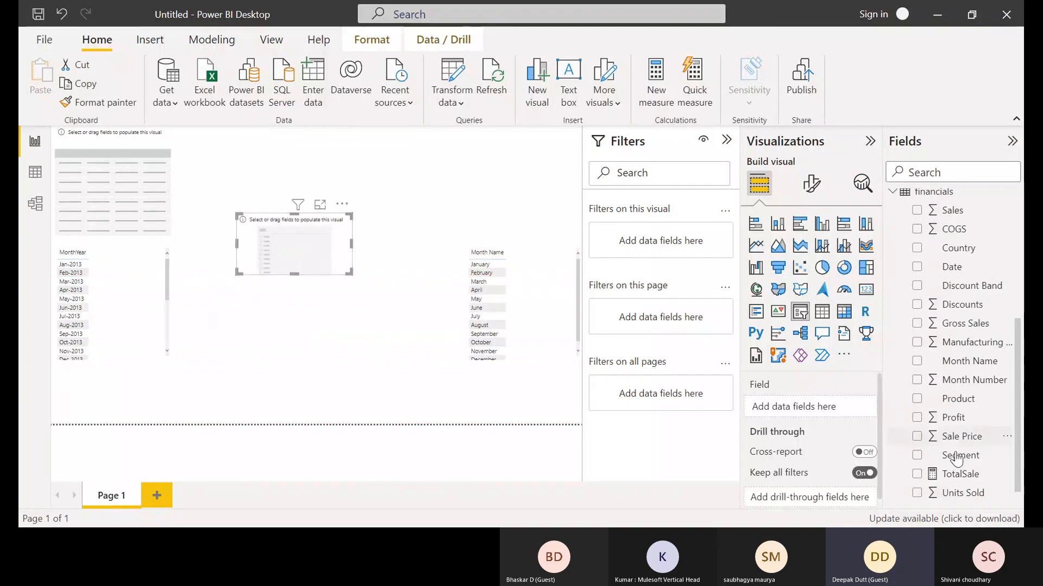
# Try the TotalSale measure as the new slicer's field, and fill the slicer with the Product field from financials
pyautogui.click(952, 481)
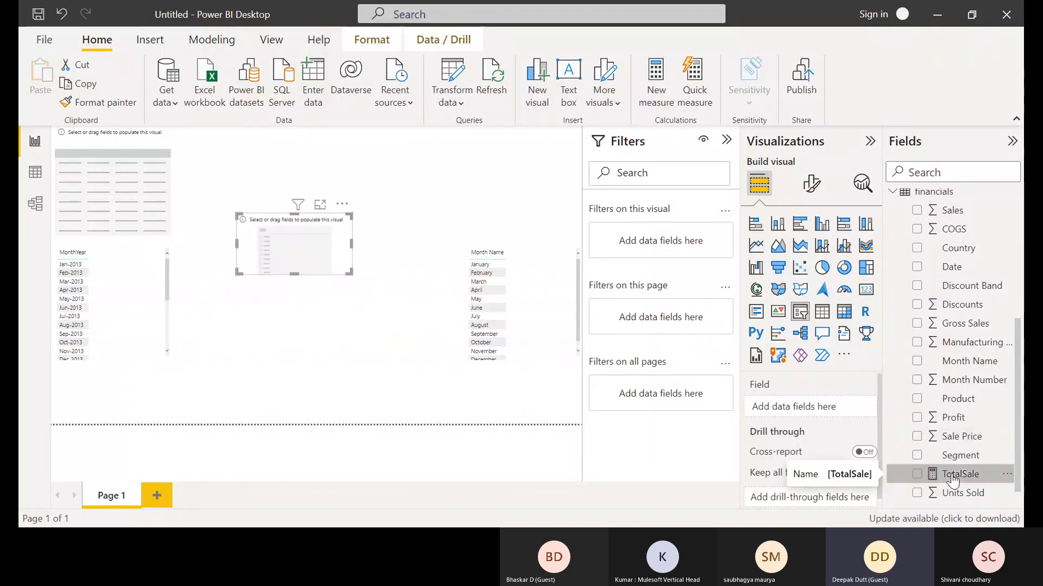
pyautogui.moveTo(940, 472); pyautogui.dragTo(810, 416)
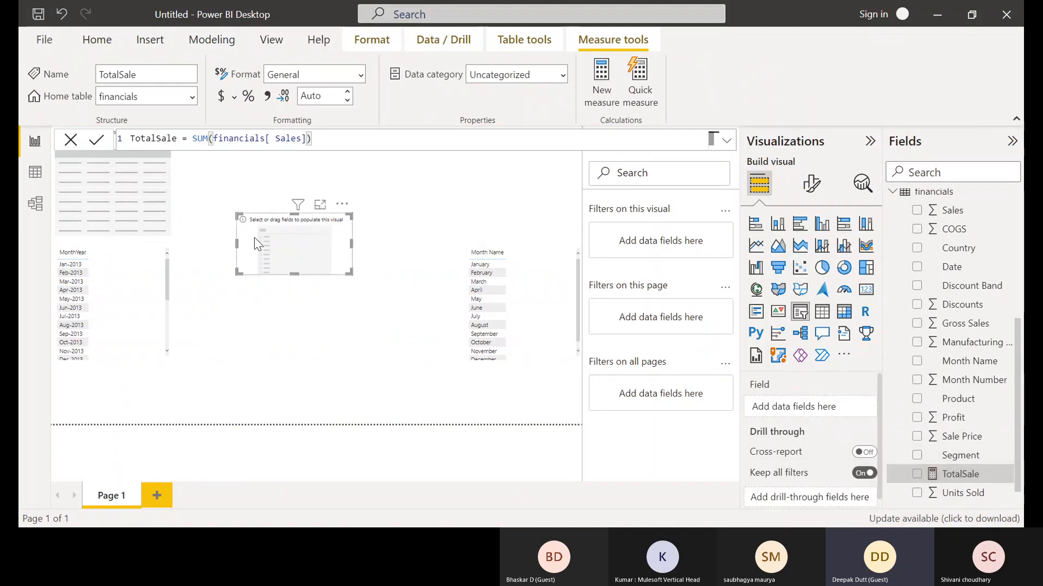
pyautogui.moveTo(919, 476); pyautogui.dragTo(766, 414)
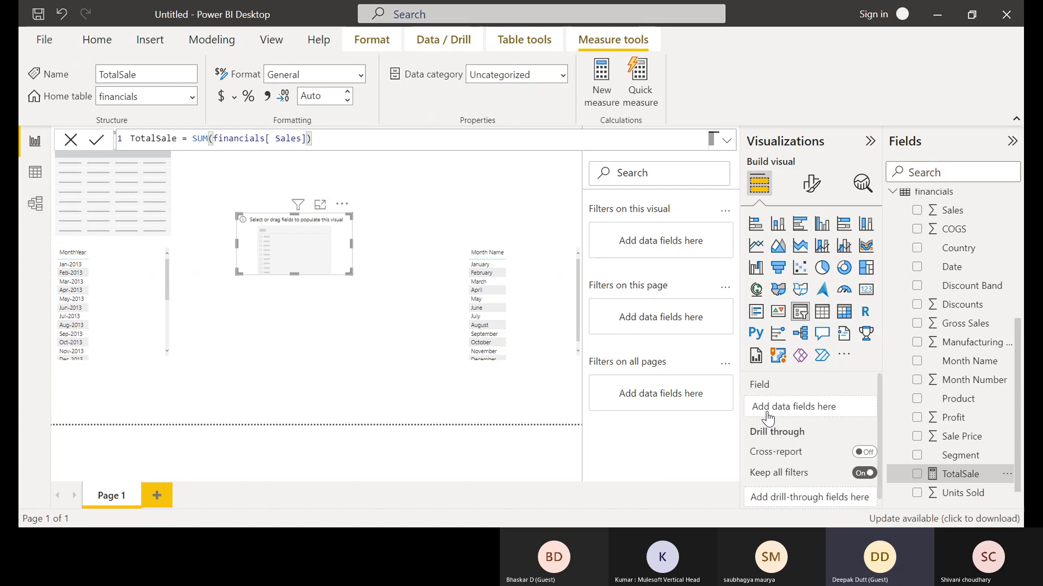
pyautogui.moveTo(953, 403); pyautogui.dragTo(796, 418)
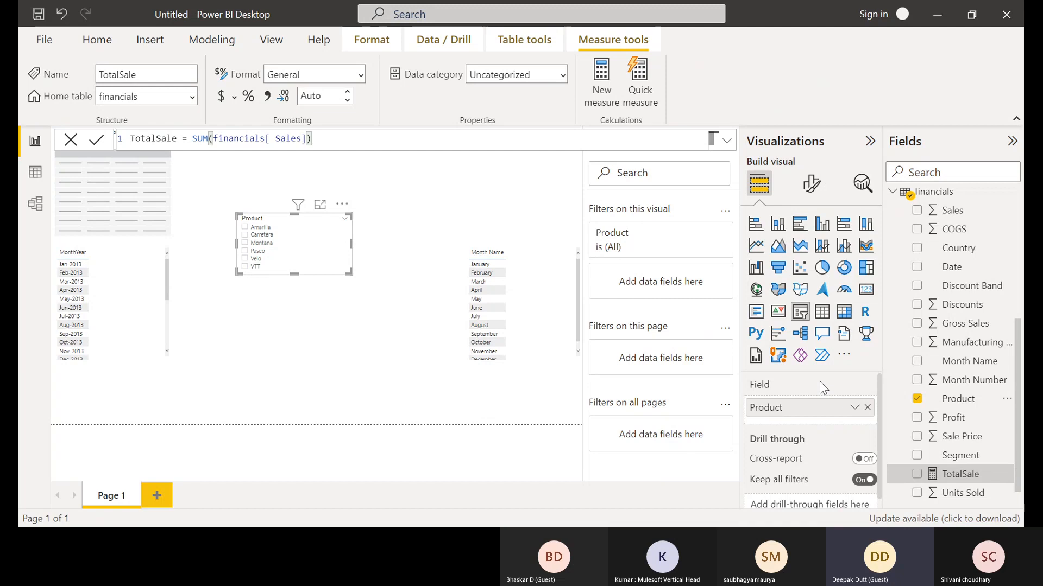
# Examine the Calender table's data and the financials table's columns from Segment through Year
pyautogui.click(34, 177)
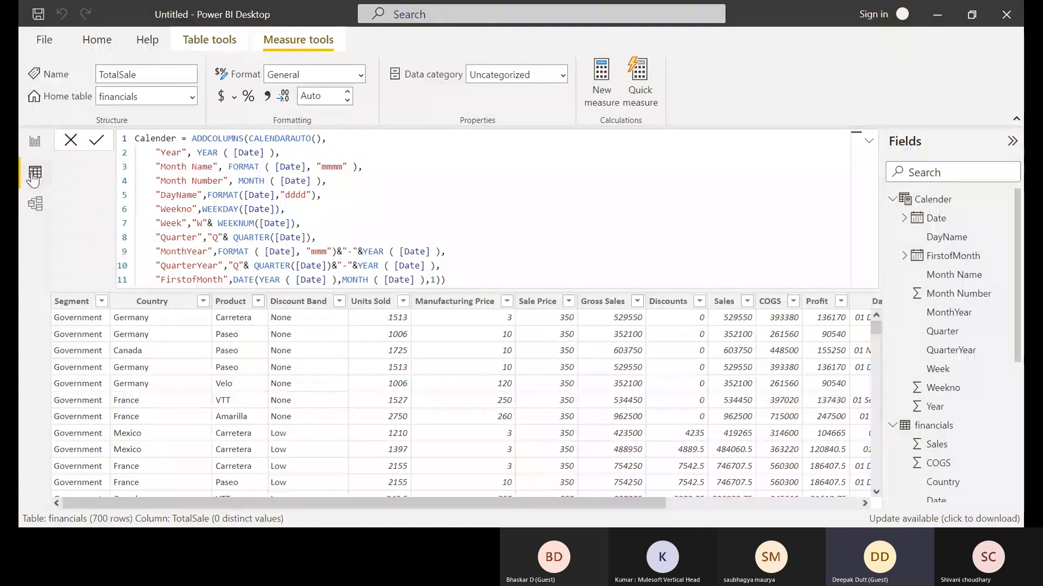
pyautogui.click(935, 202)
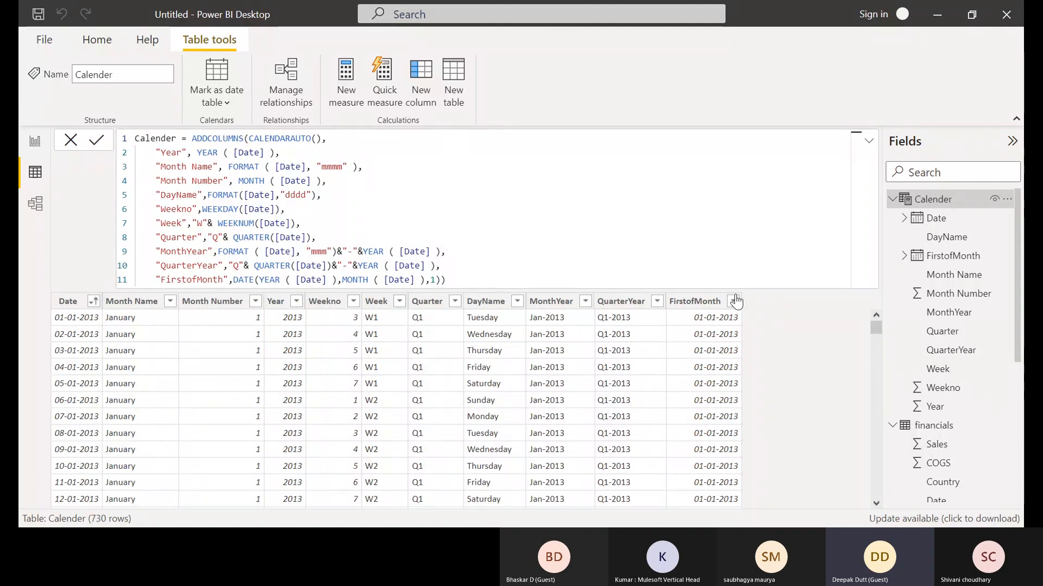
pyautogui.click(927, 428)
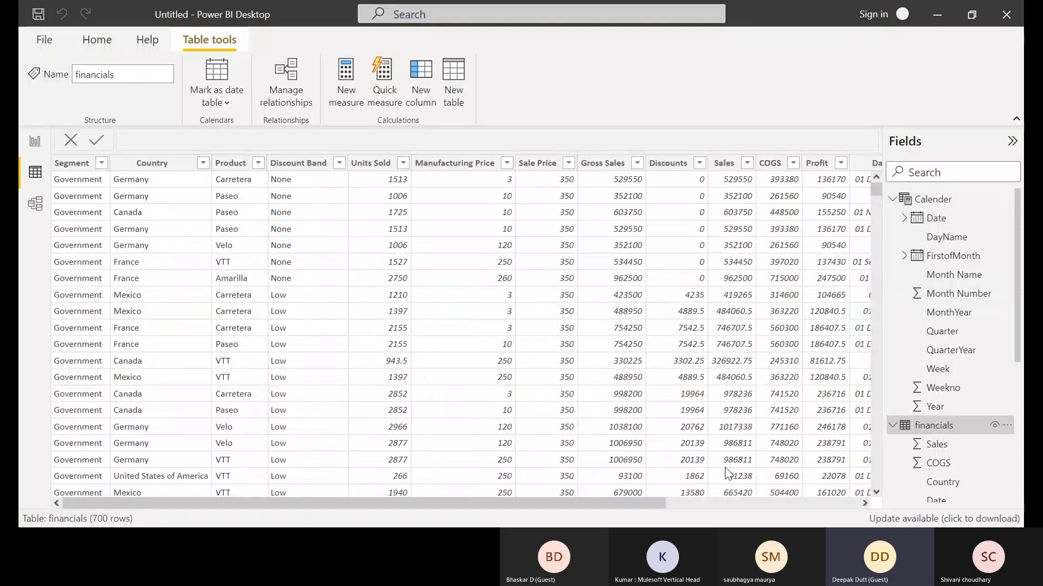
pyautogui.hscroll(2, 832, 505)
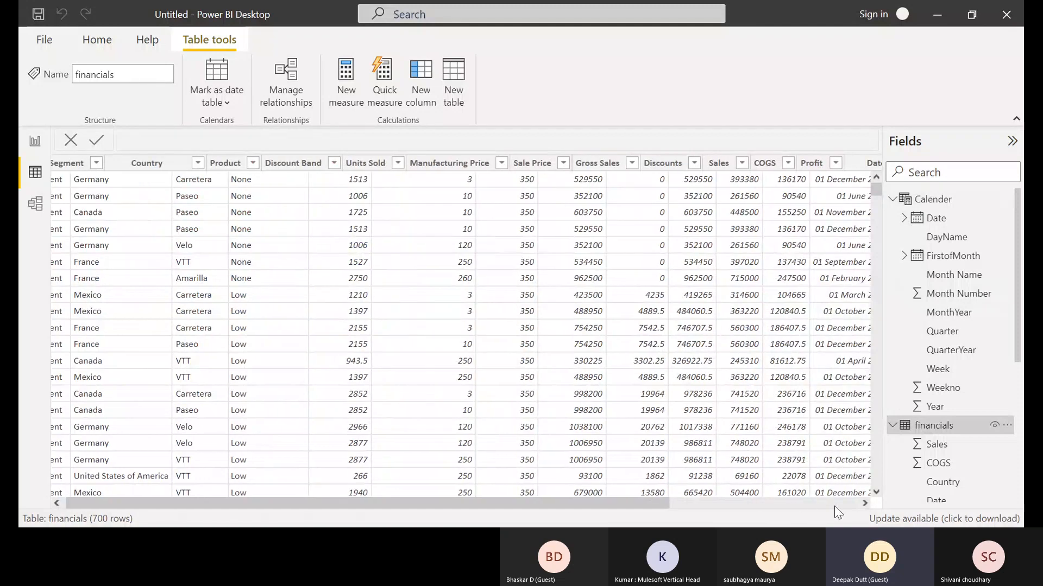
pyautogui.hscroll(3, 838, 505)
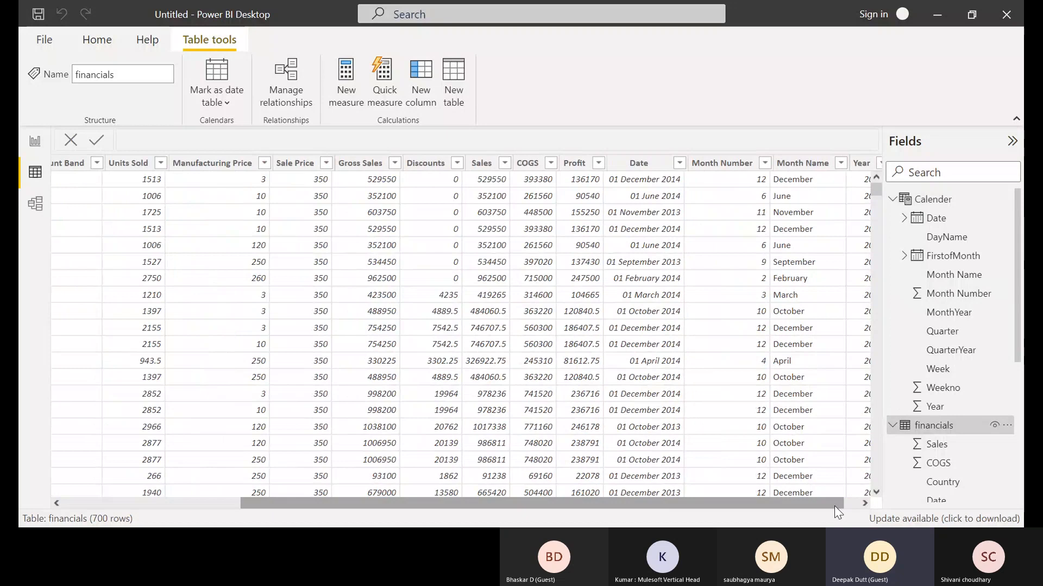
pyautogui.hscroll(1, 838, 512)
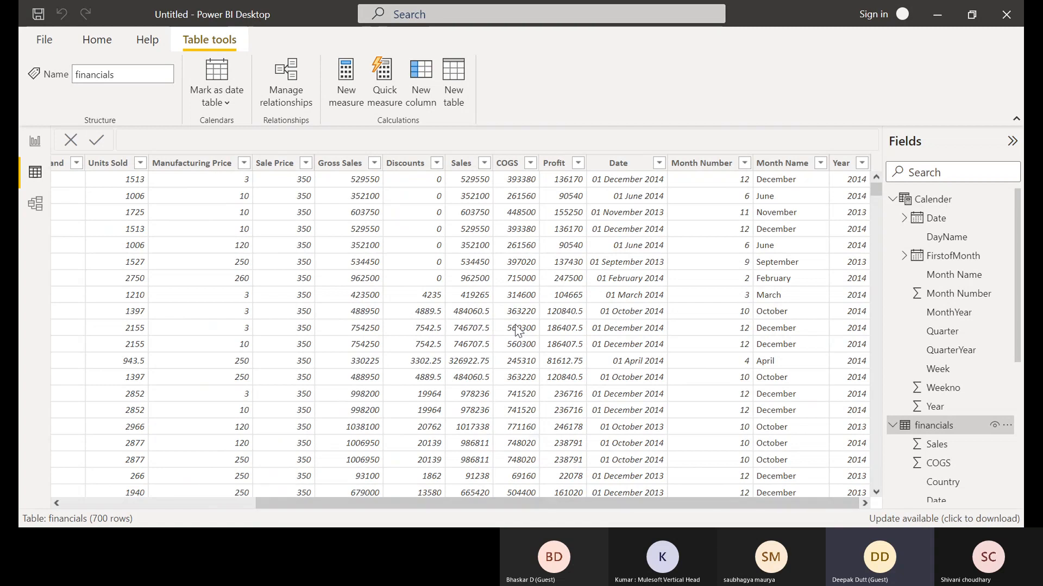
# Return to the report page and start a new measure named GrossSaleNew
pyautogui.click(33, 143)
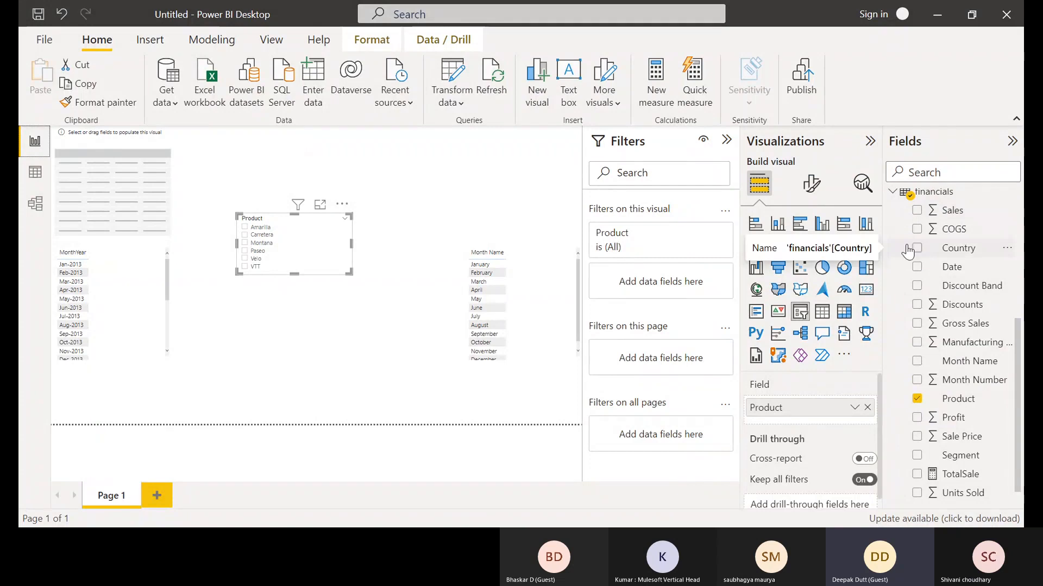
pyautogui.click(653, 108)
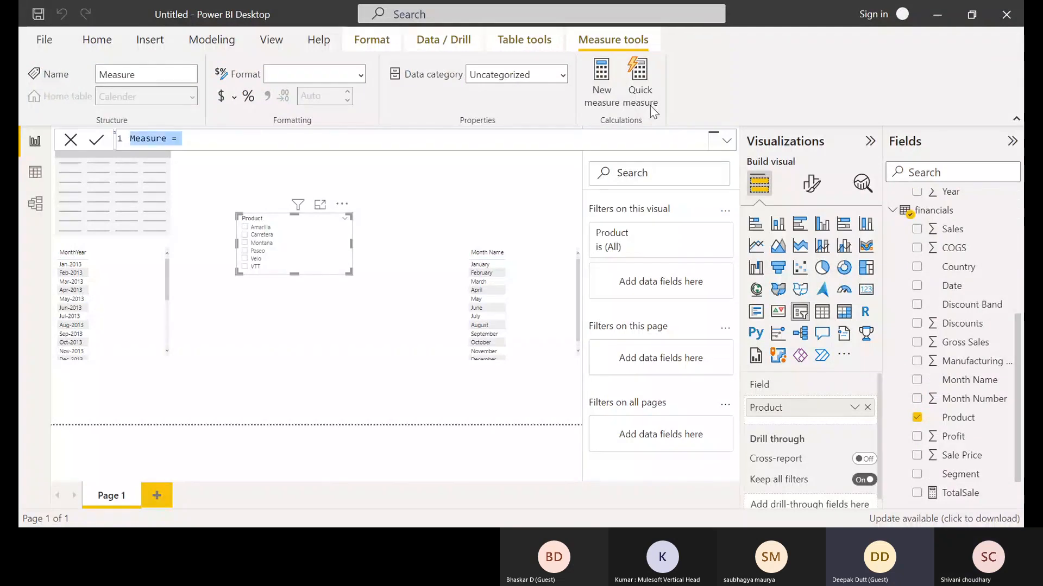
pyautogui.press('BackSpace')
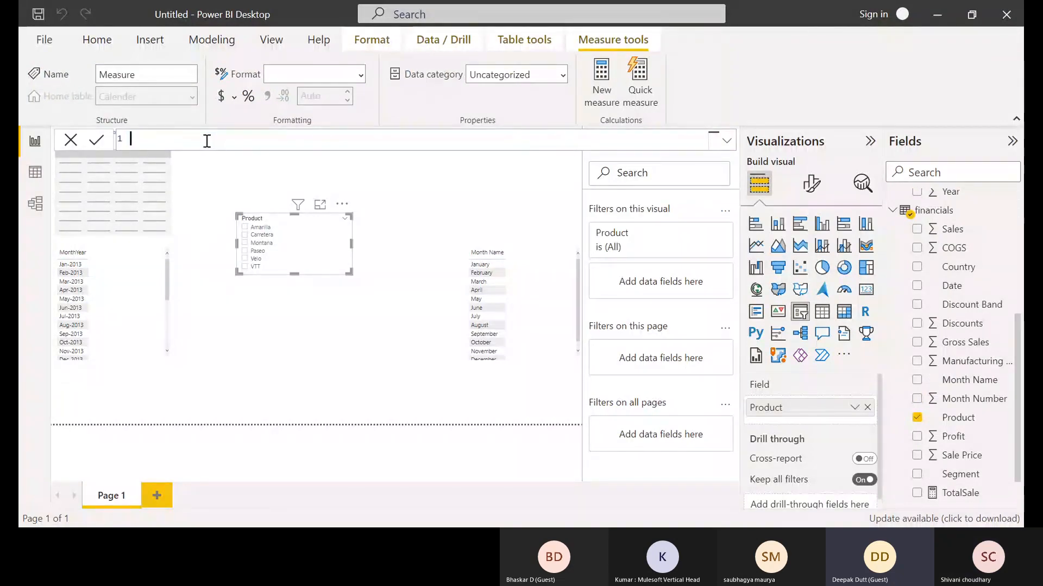
pyautogui.write('Gross')
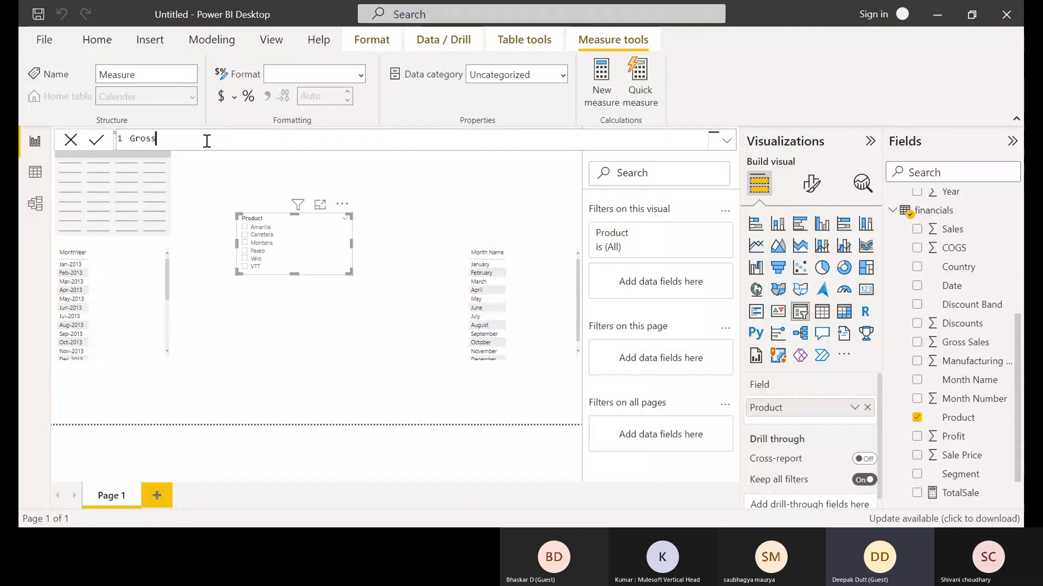
pyautogui.write('SaleN')
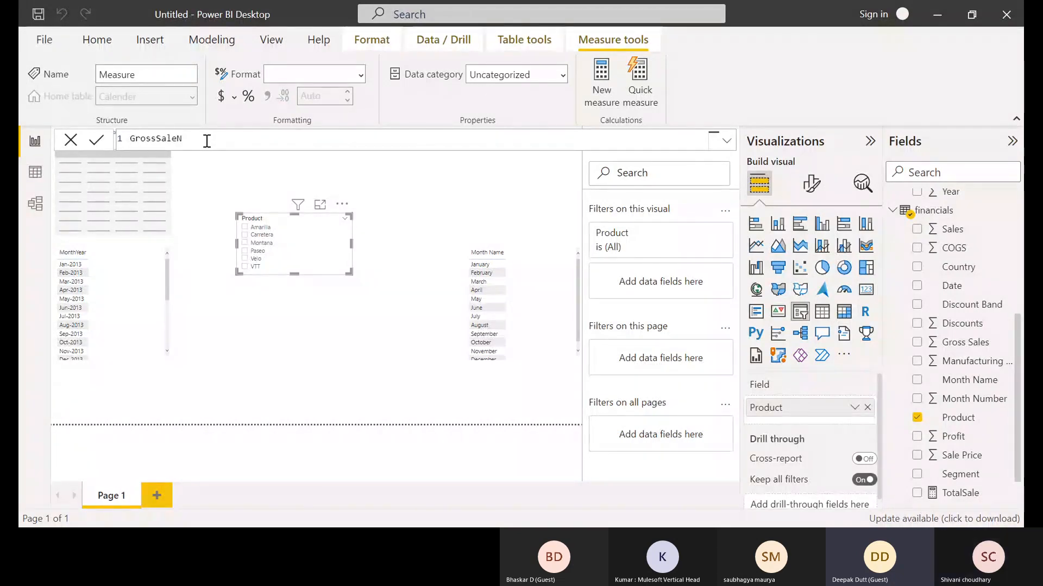
pyautogui.write('ew=')
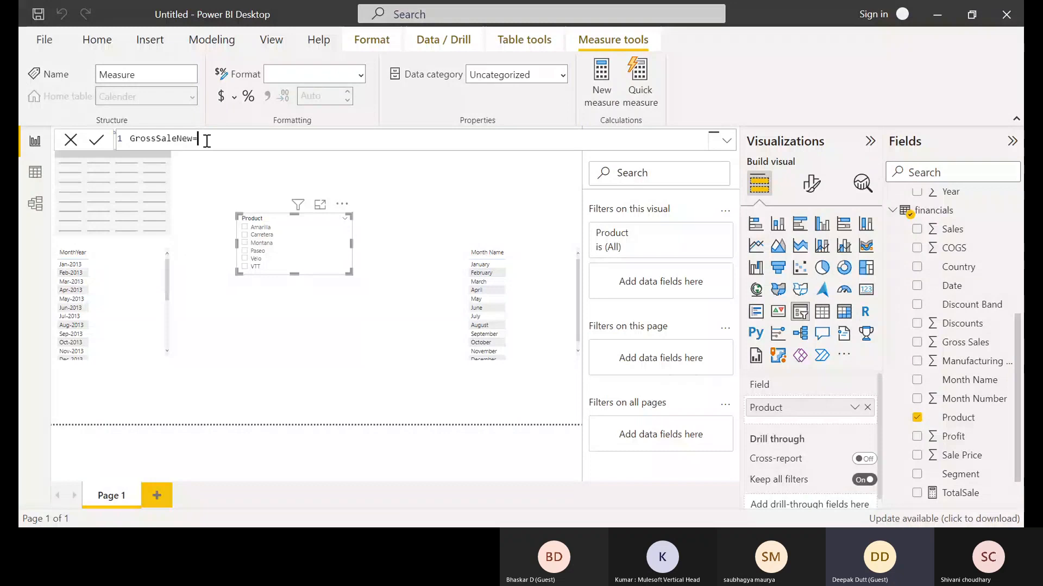
pyautogui.press('BackSpace')
pyautogui.write('=')
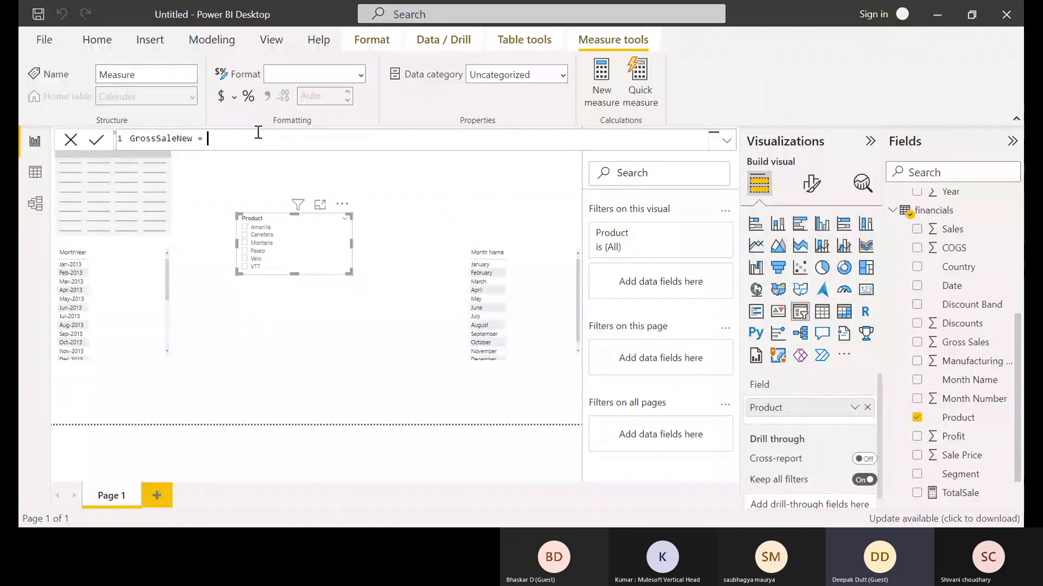
# Begin the GrossSaleNew formula with SUMX over the financials table, entering financials[Units Sold] as the start of its expression
pyautogui.write('Sum')
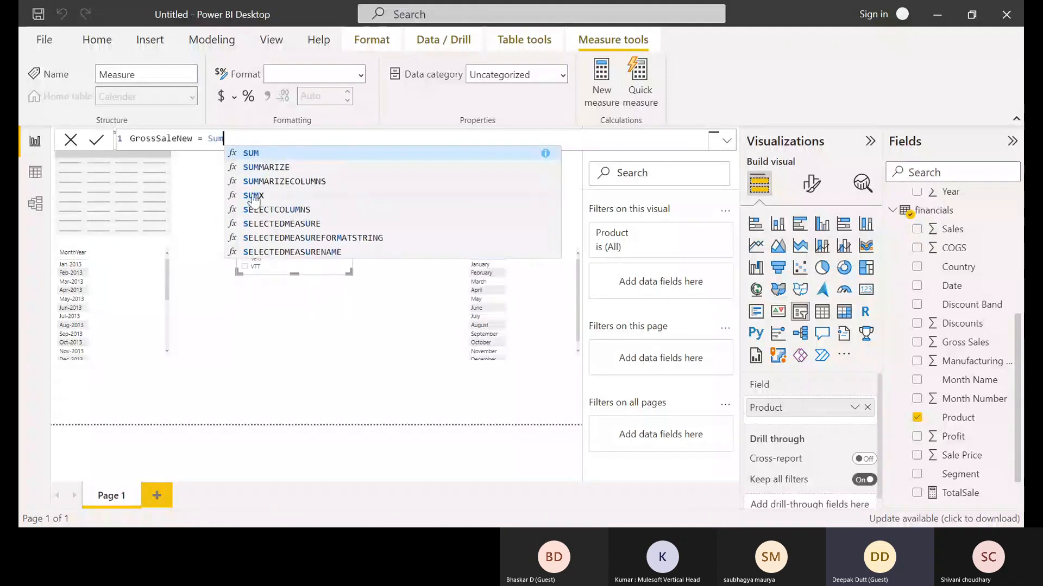
pyautogui.click(252, 197)
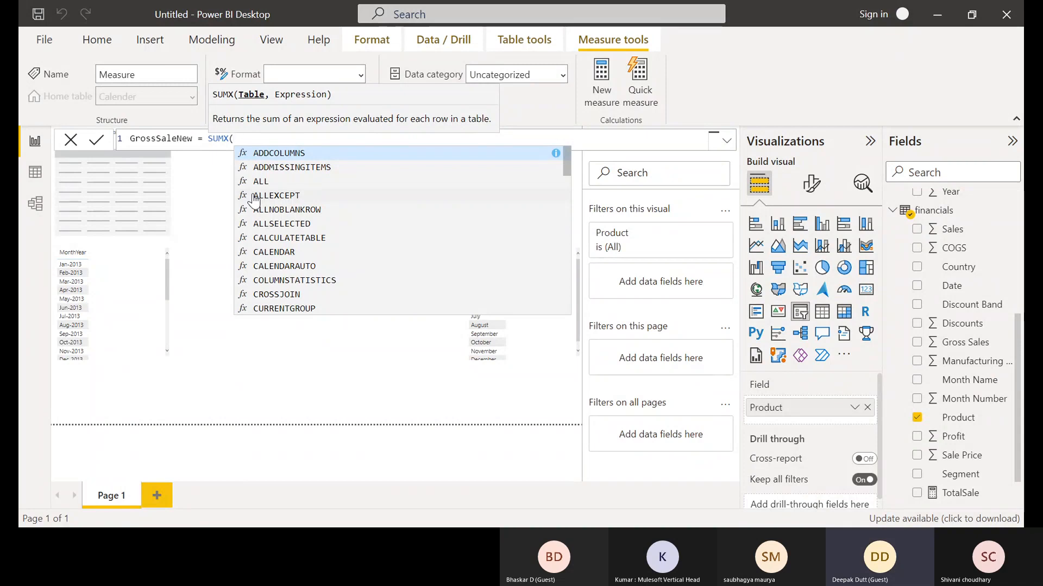
pyautogui.write('fin')
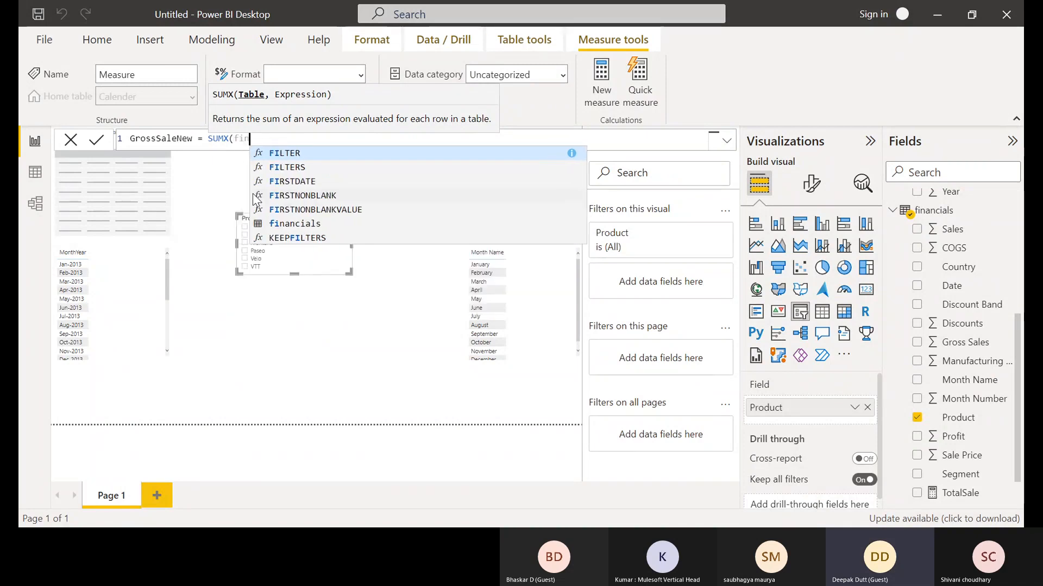
pyautogui.write('ancials')
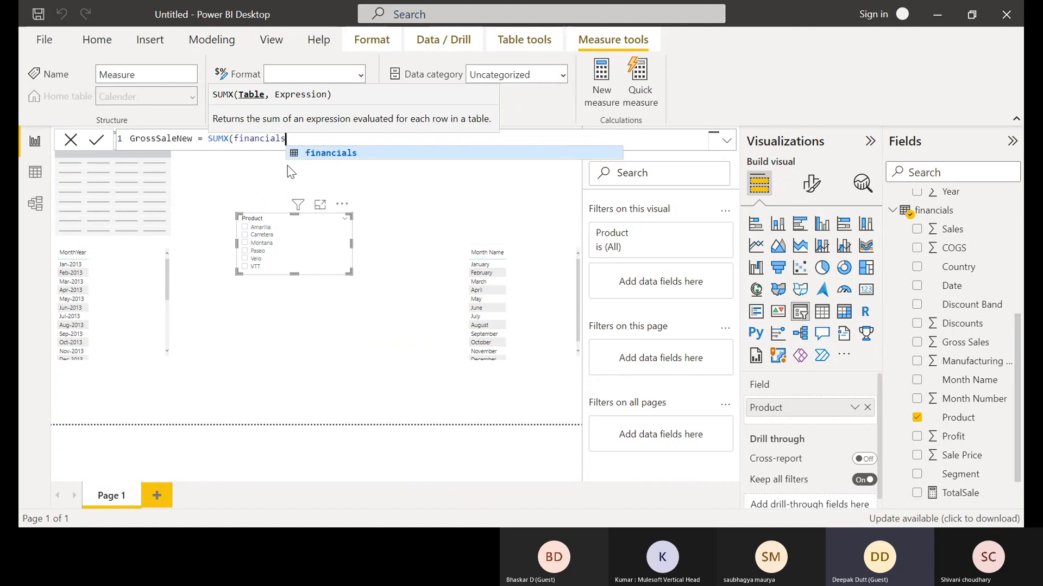
pyautogui.write(',')
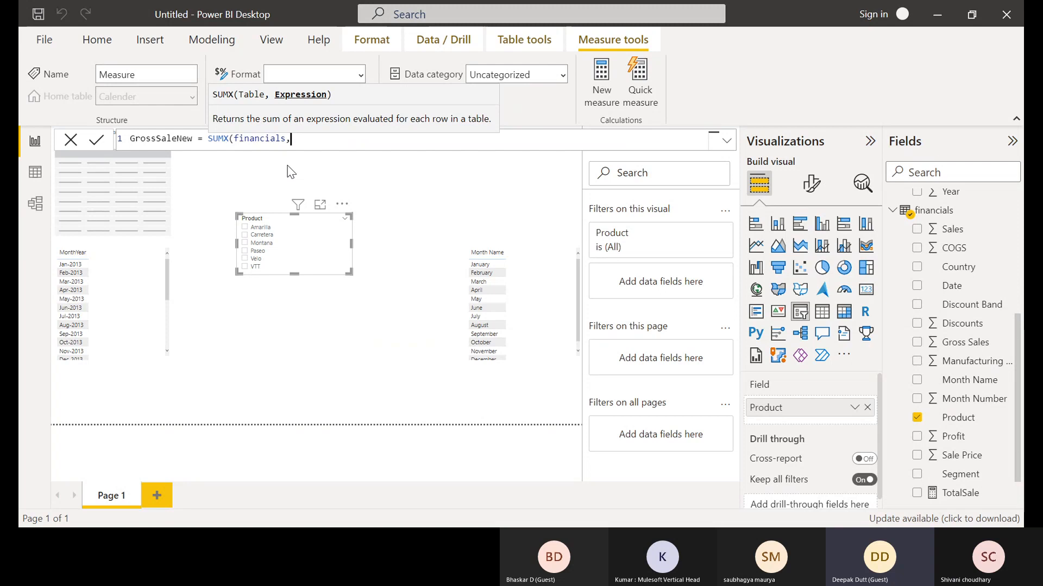
pyautogui.write('U')
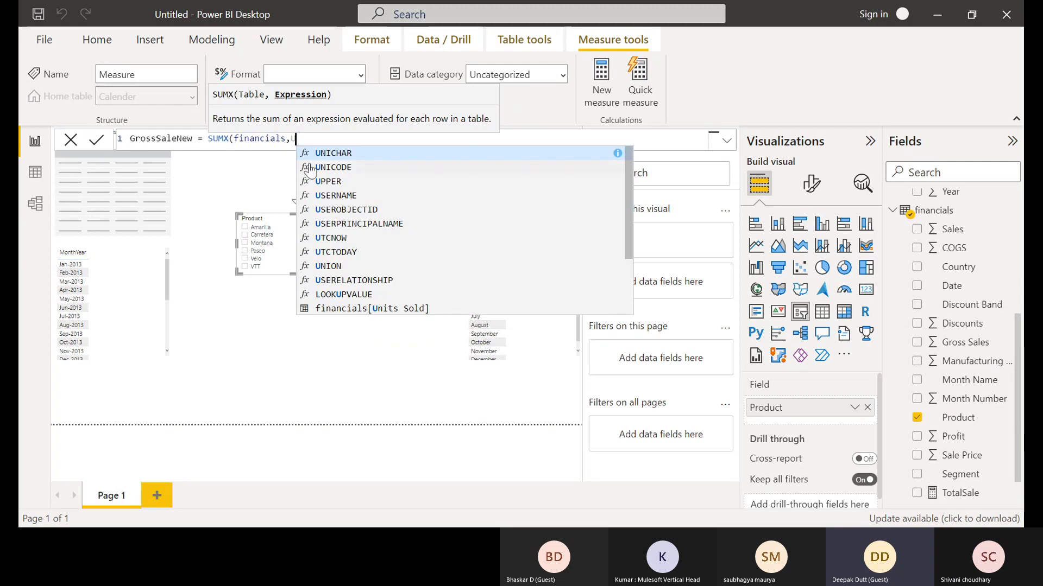
pyautogui.write('ni')
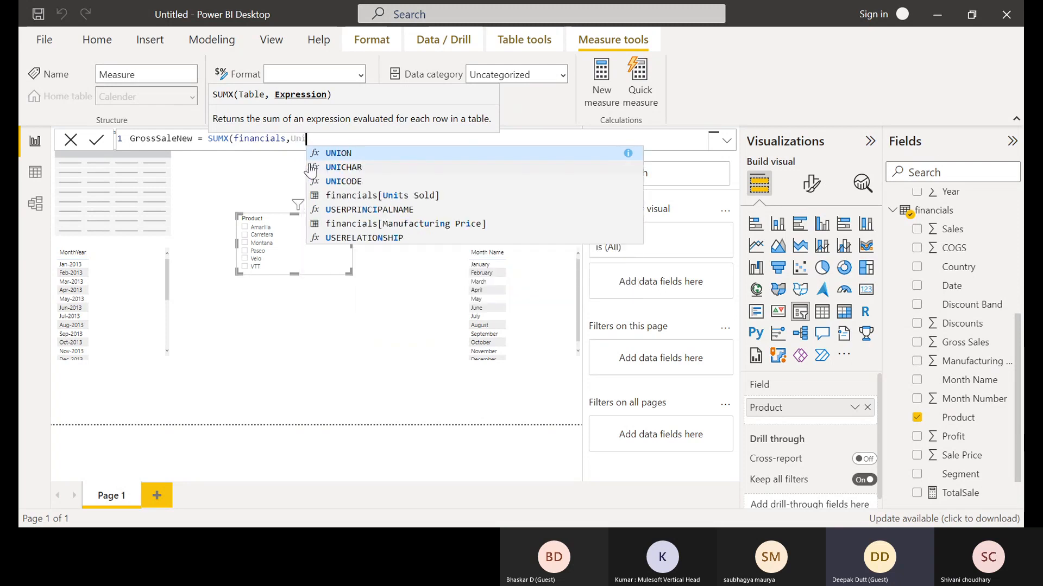
pyautogui.click(384, 195)
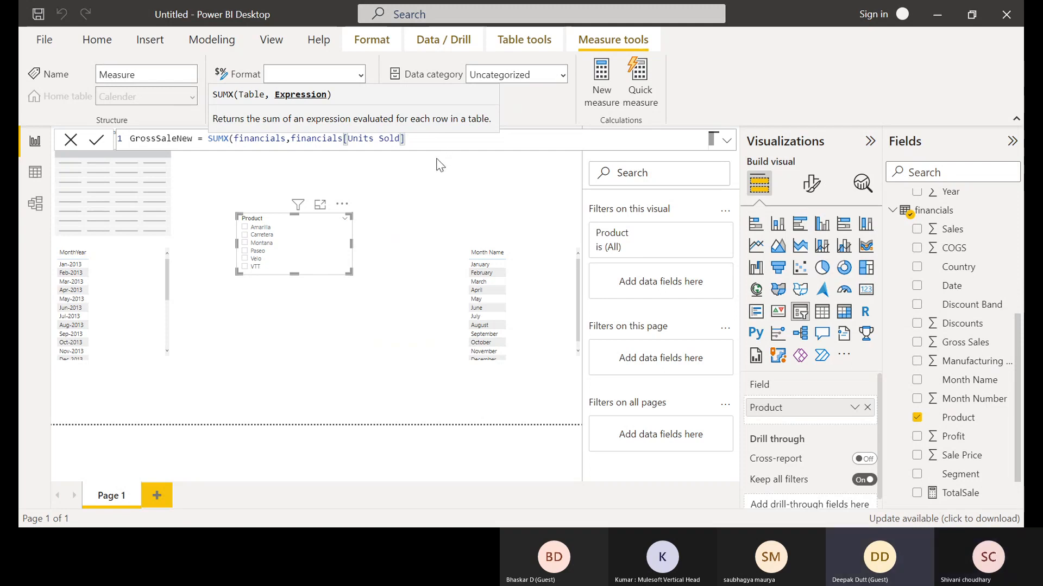
# Multiply Units Sold by financials[Sale Price] in the SUMX expression, close the function and commit the GrossSaleNew measure
pyautogui.write('*')
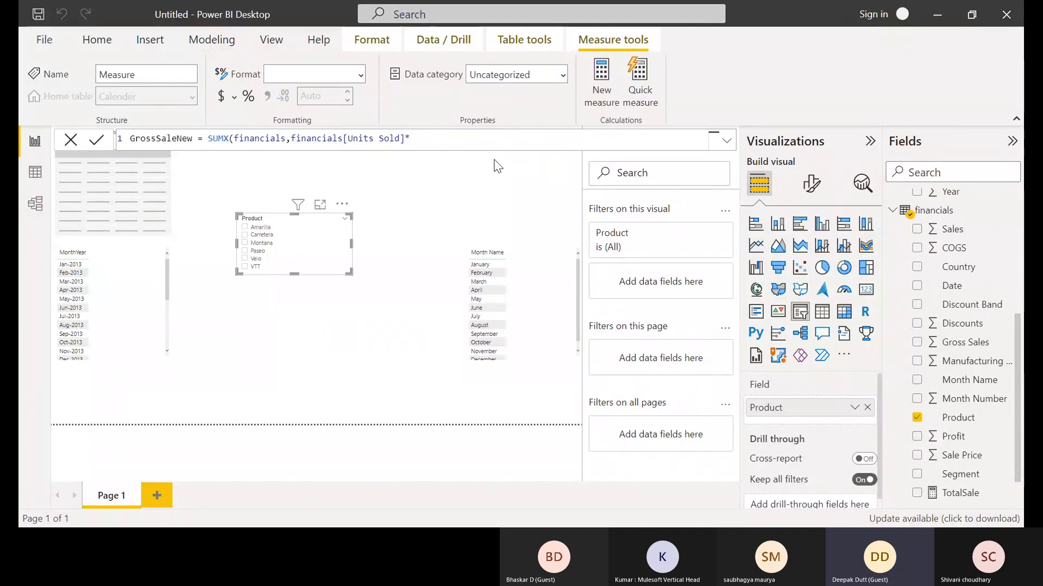
pyautogui.write('fi')
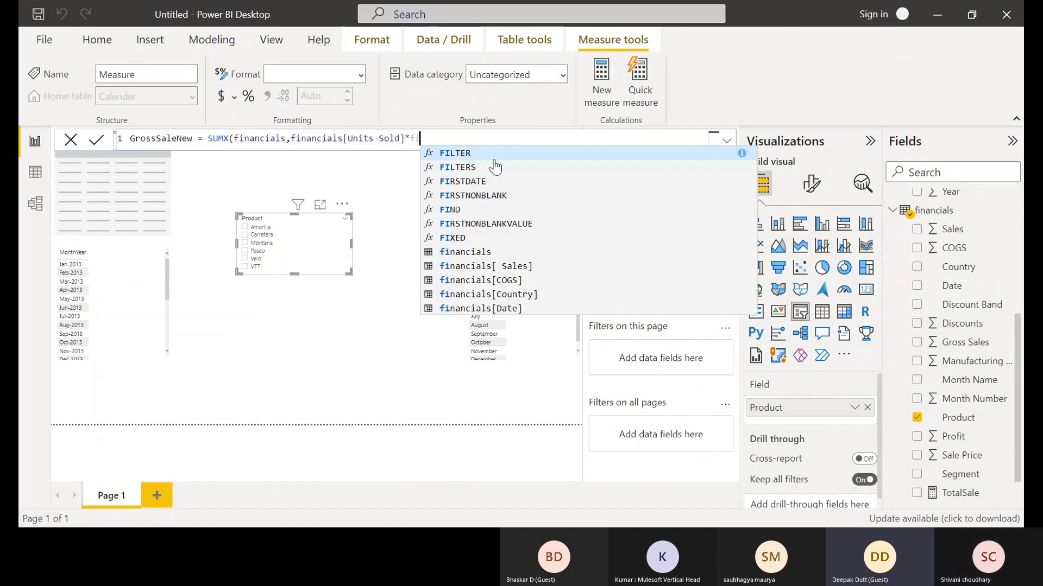
pyautogui.write('na')
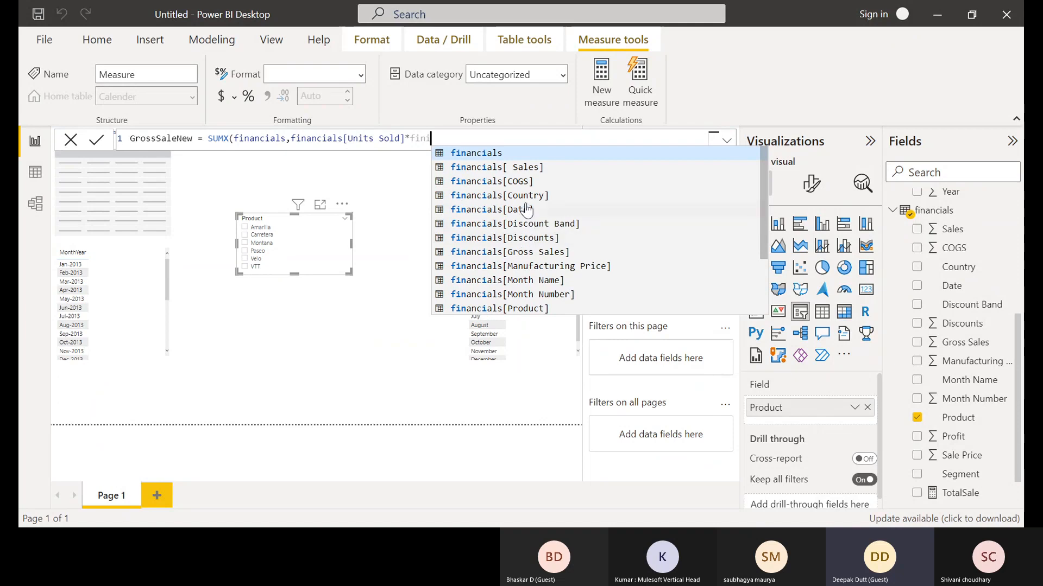
pyautogui.press('BackSpace')
pyautogui.press('BackSpace')
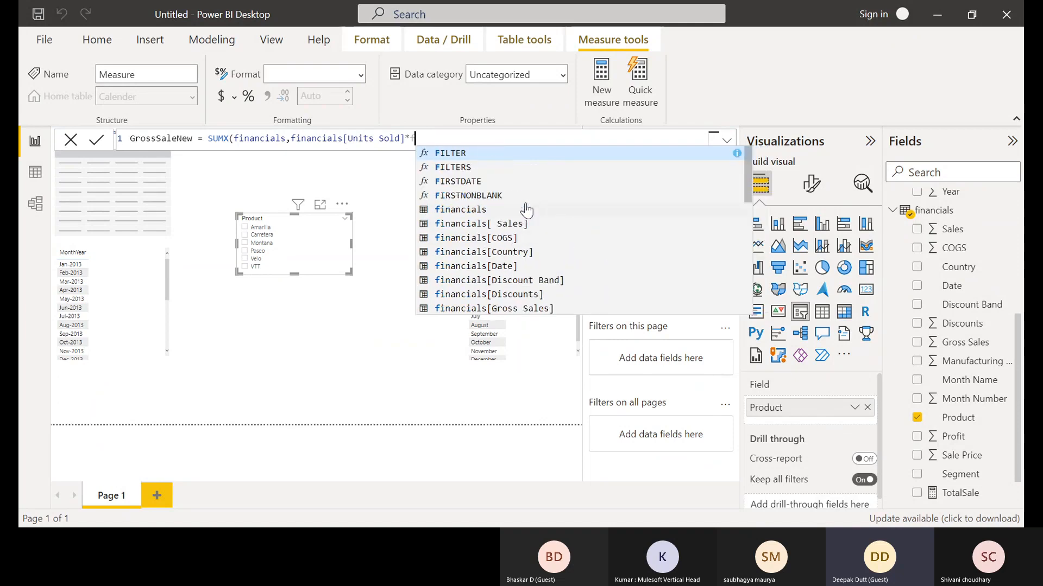
pyautogui.press('BackSpace')
pyautogui.write('sale')
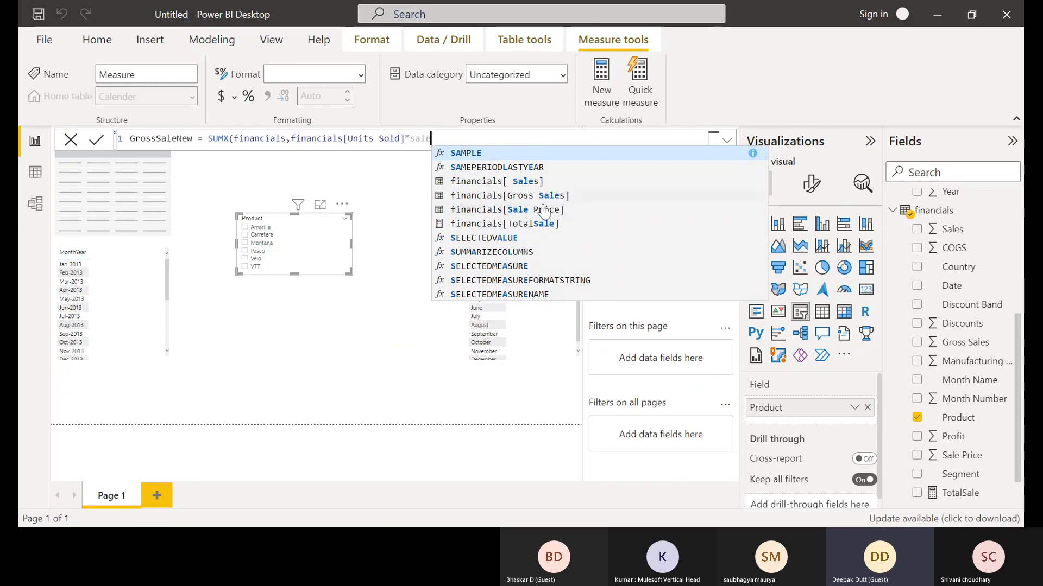
pyautogui.click(544, 212)
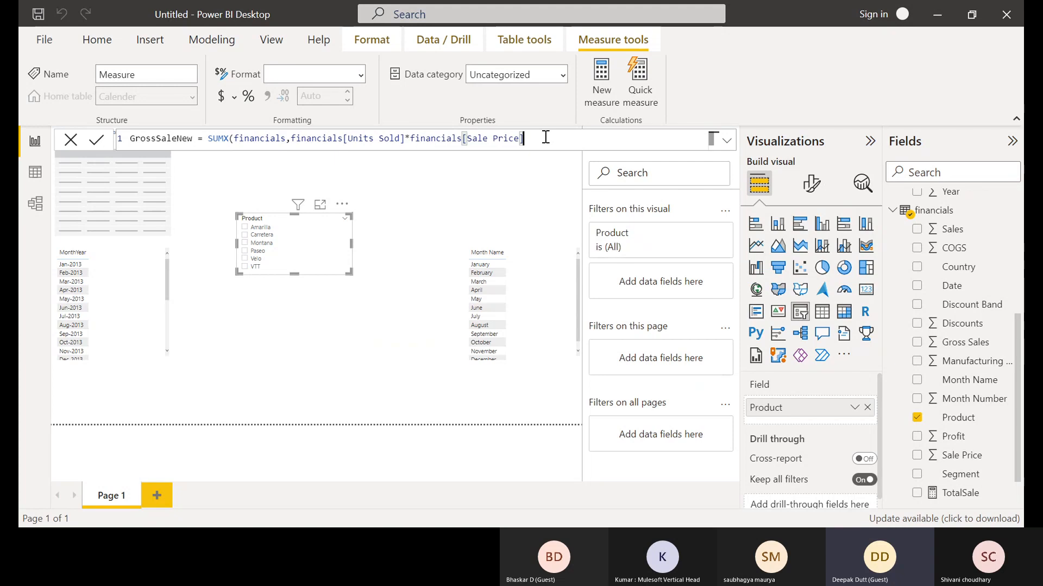
pyautogui.write(')')
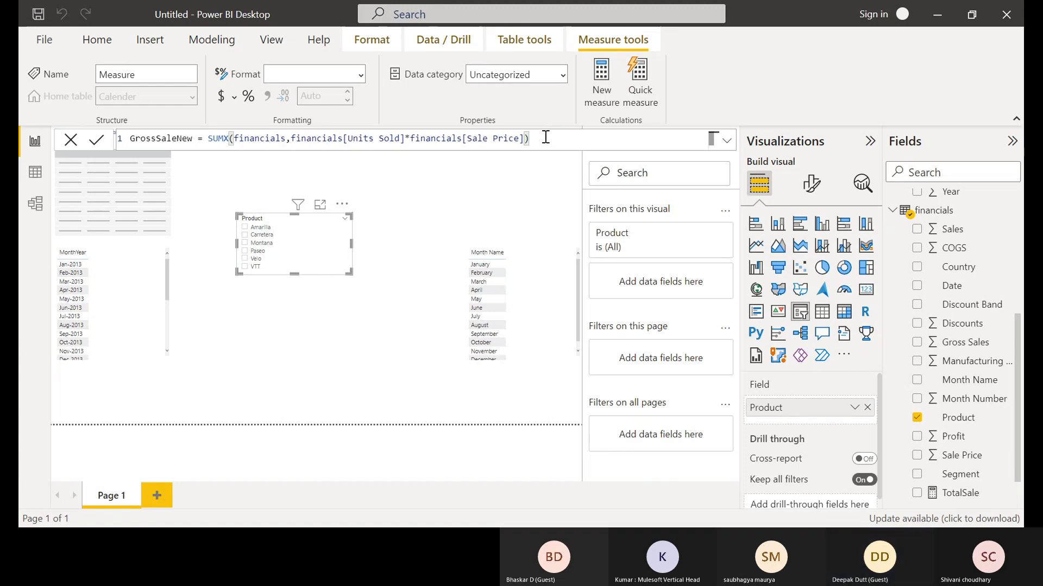
pyautogui.press('Return')
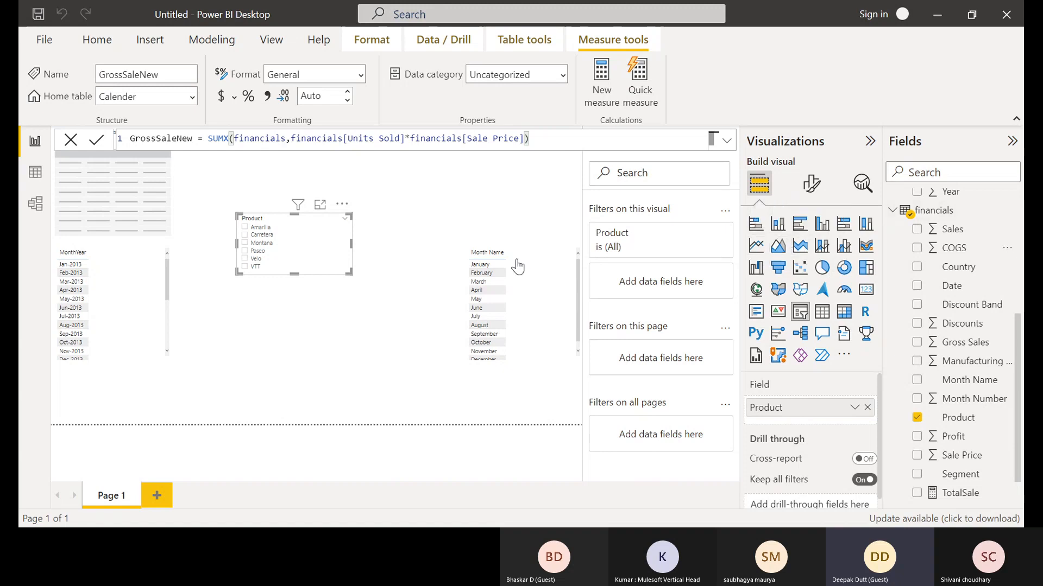
# Add the Gross Sales field from financials to the MonthYear table visual
pyautogui.click(66, 259)
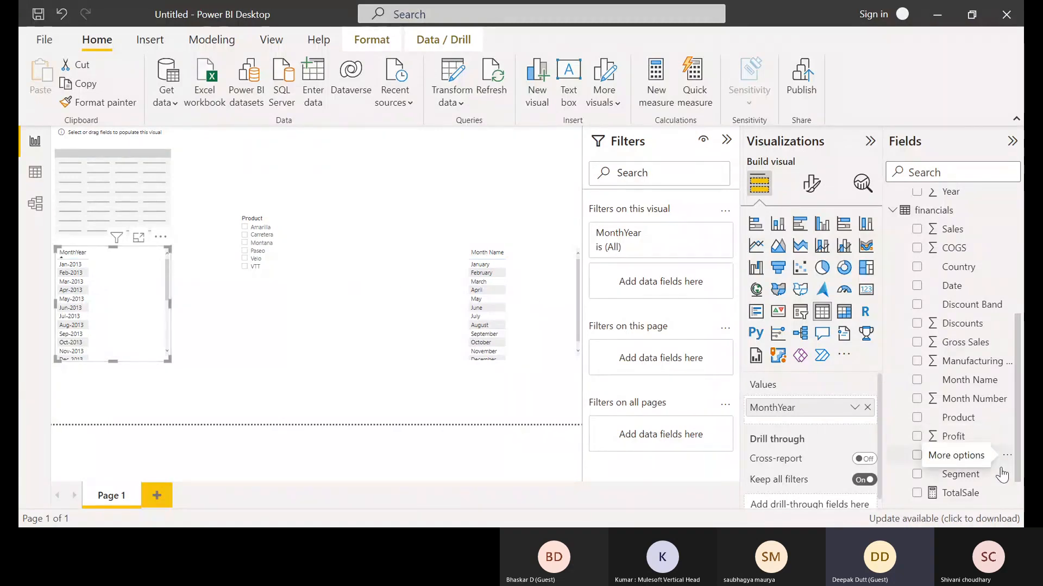
pyautogui.moveTo(946, 343); pyautogui.dragTo(806, 437)
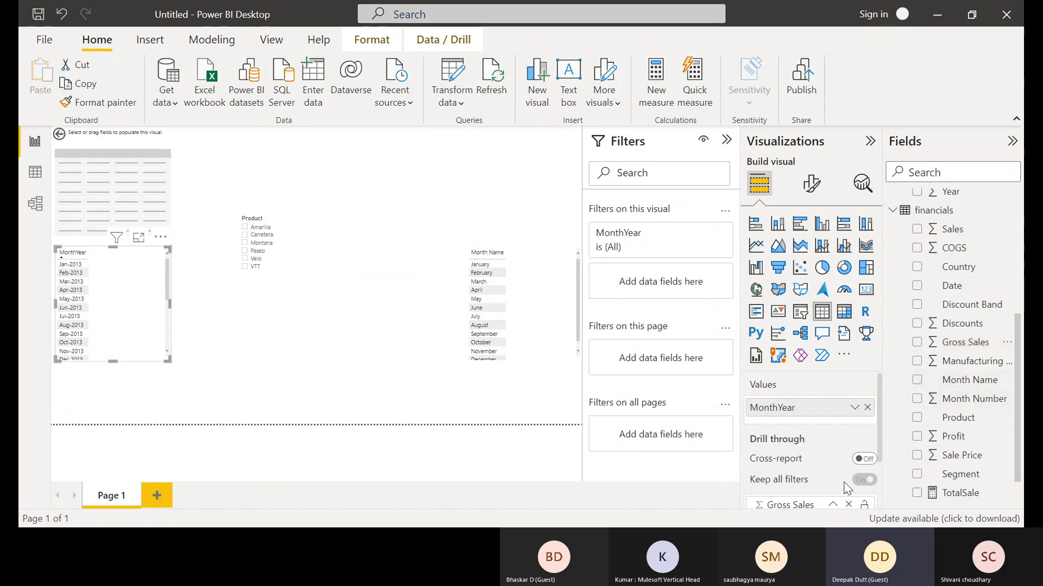
pyautogui.click(847, 505)
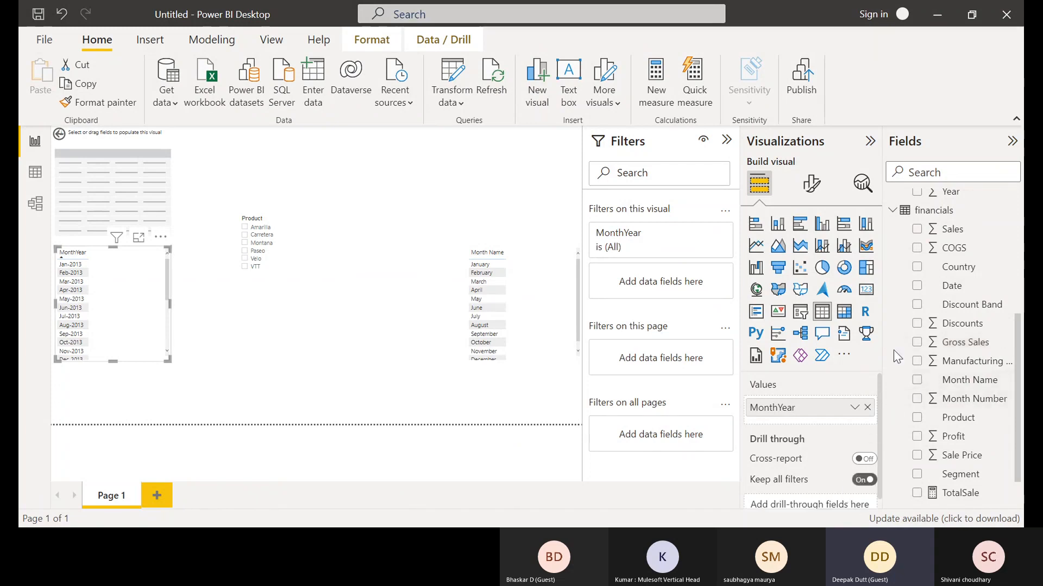
pyautogui.click(951, 343)
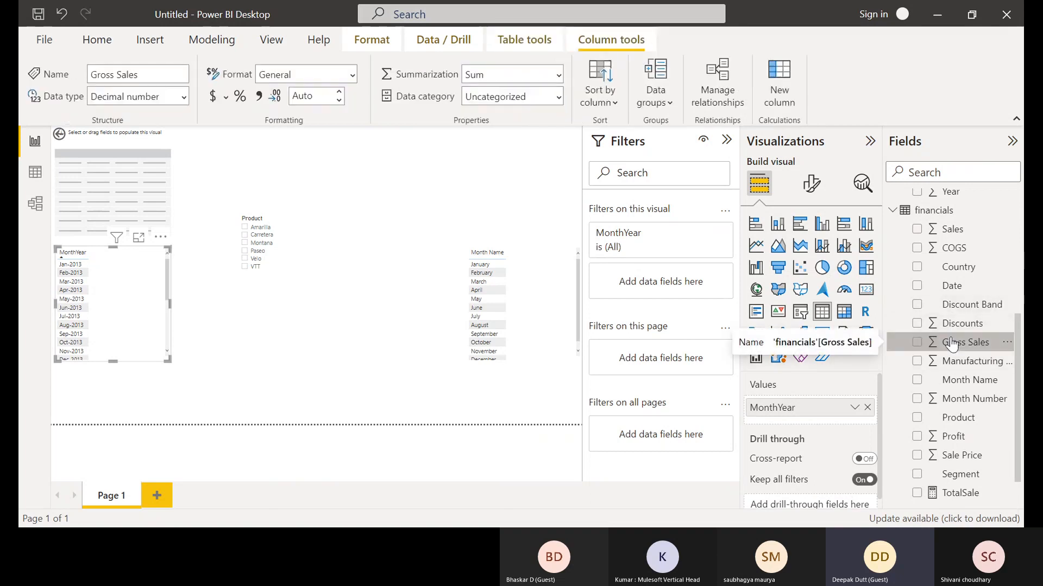
pyautogui.click(915, 346)
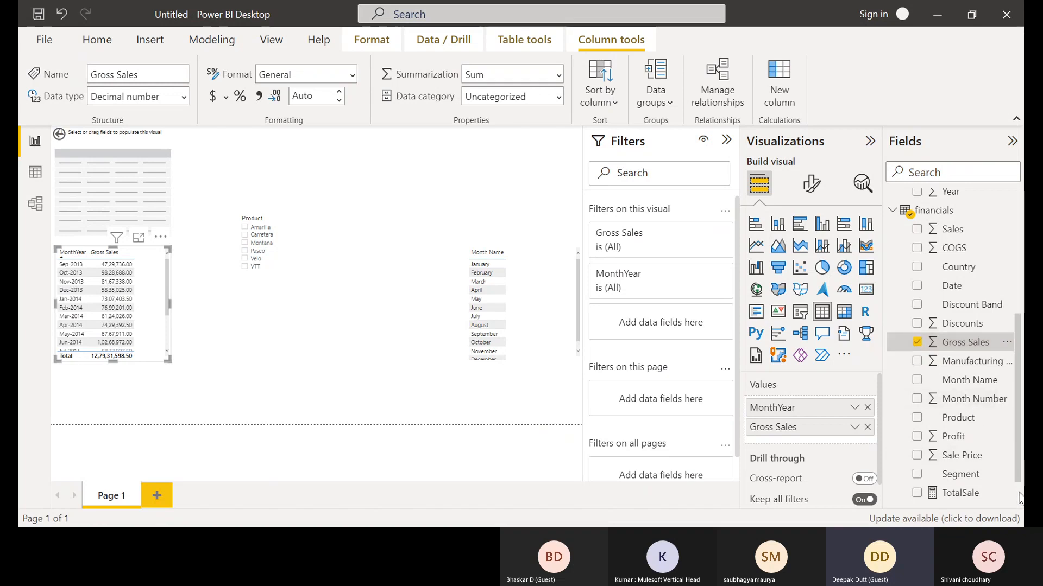
# Locate the GrossSaleNew measure in the Calender table and set its home table to financials
pyautogui.scroll(-2, 1019, 498)
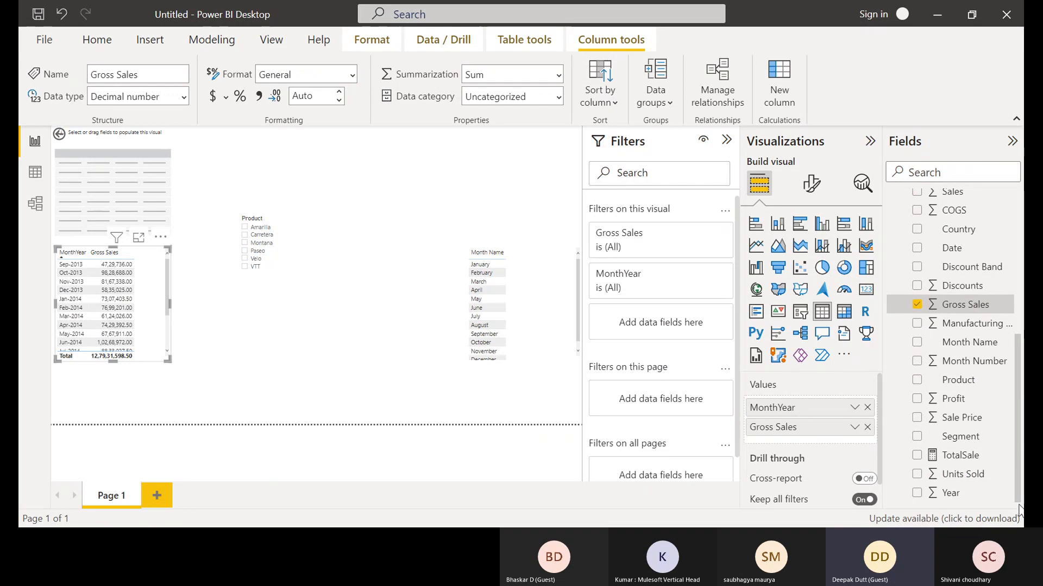
pyautogui.click(1019, 507)
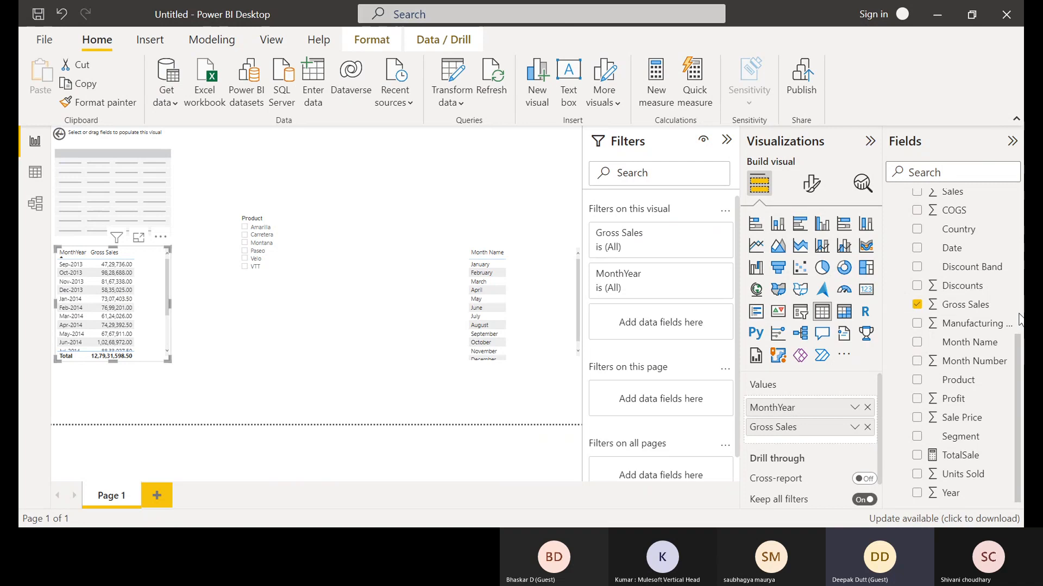
pyautogui.scroll(2, 1019, 321)
pyautogui.scroll(5, 1019, 320)
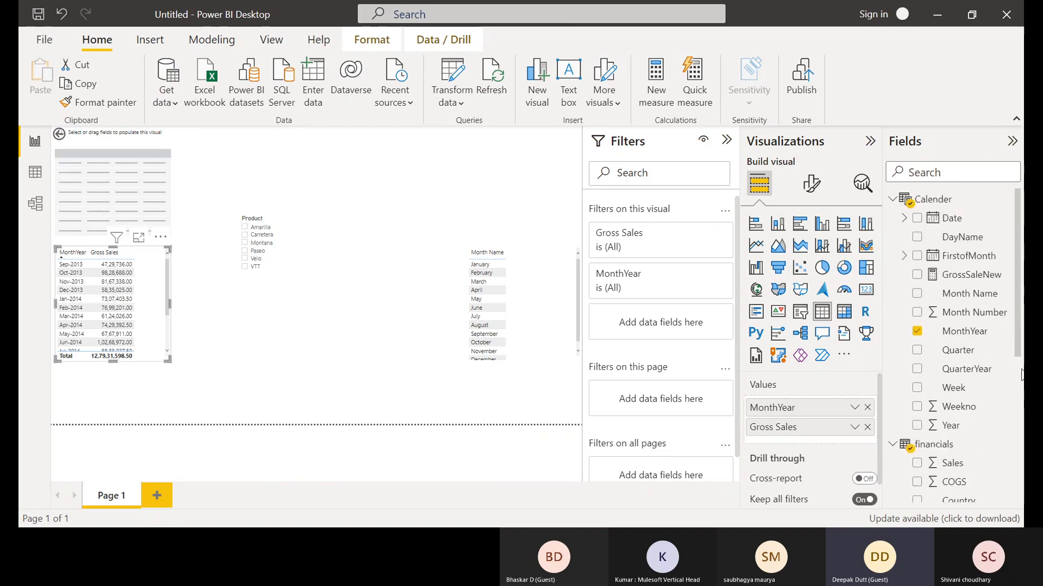
pyautogui.scroll(-5, 1020, 380)
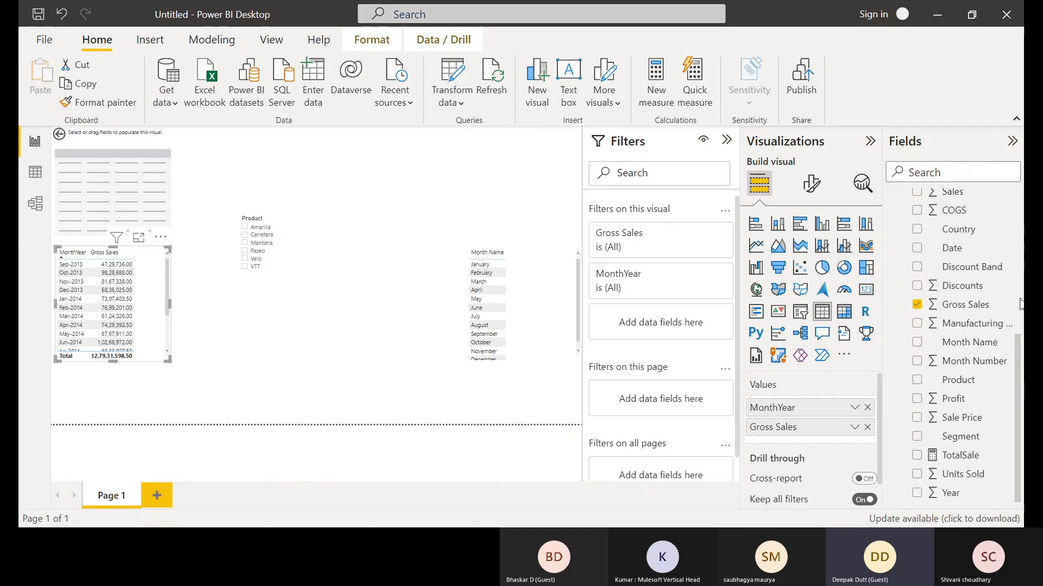
pyautogui.scroll(5, 1019, 304)
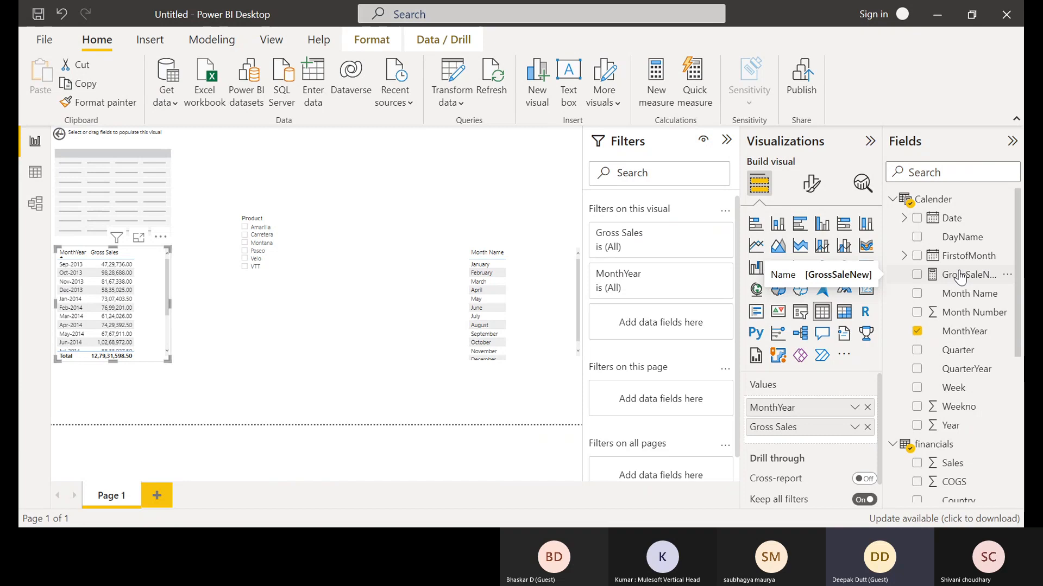
pyautogui.moveTo(960, 276); pyautogui.dragTo(965, 443)
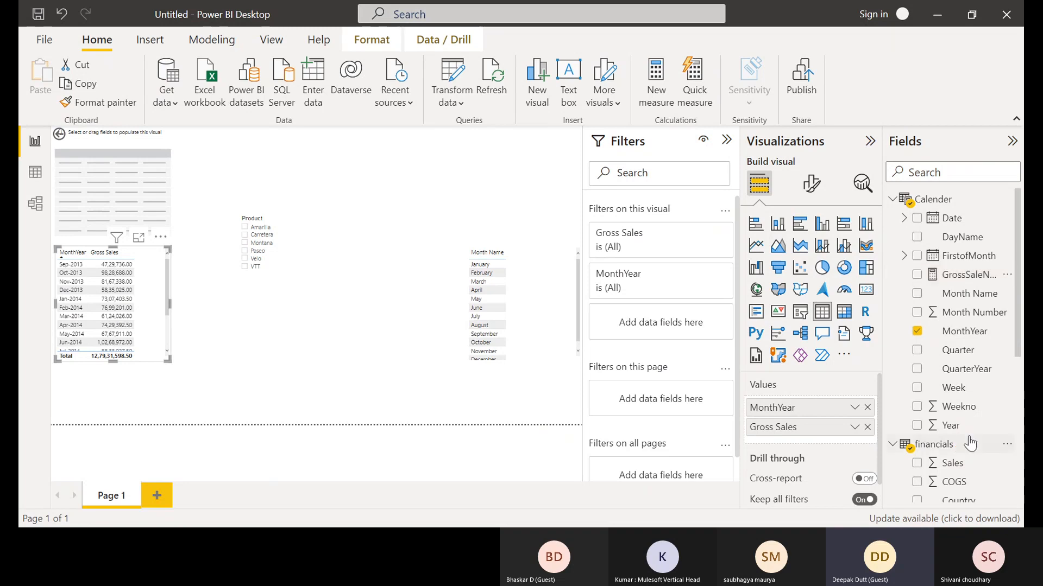
pyautogui.rightClick(915, 278)
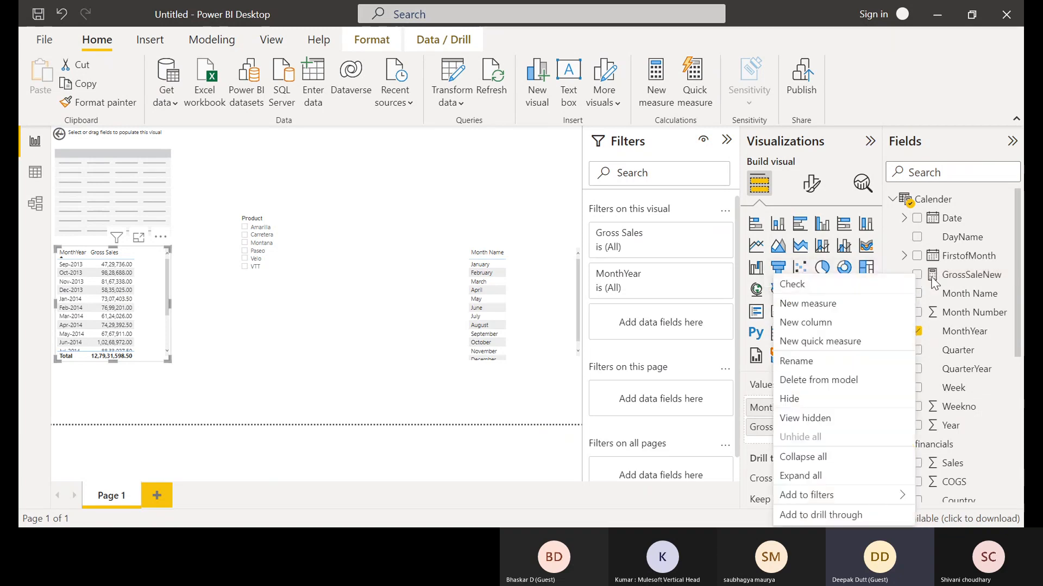
pyautogui.click(933, 277)
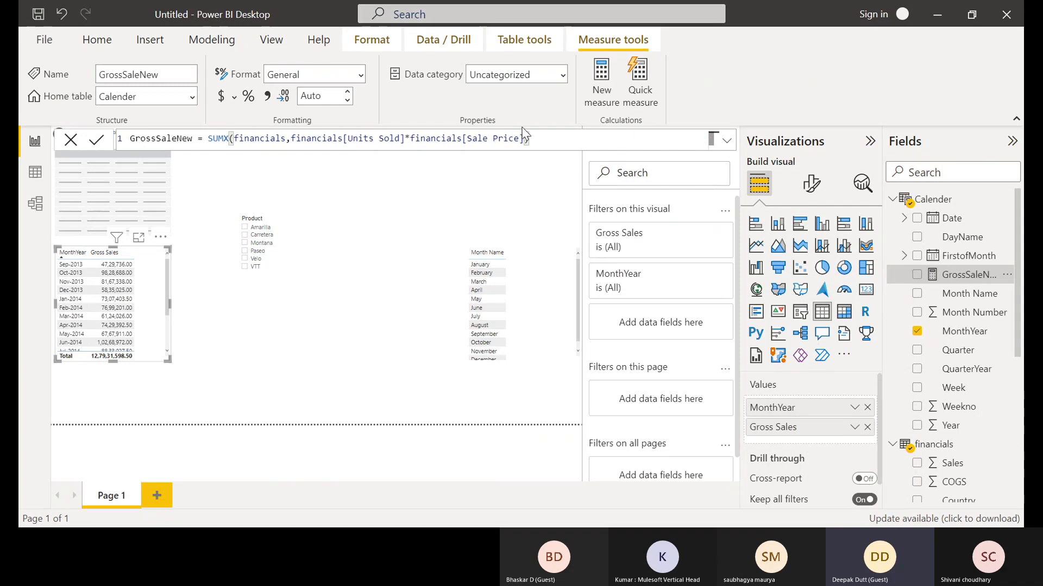
pyautogui.click(191, 96)
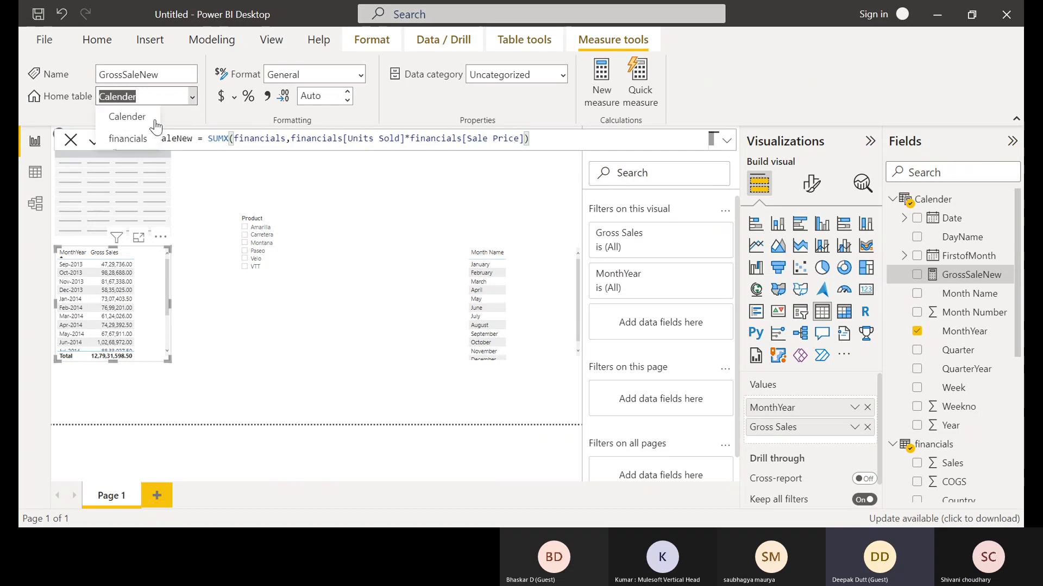
pyautogui.click(144, 140)
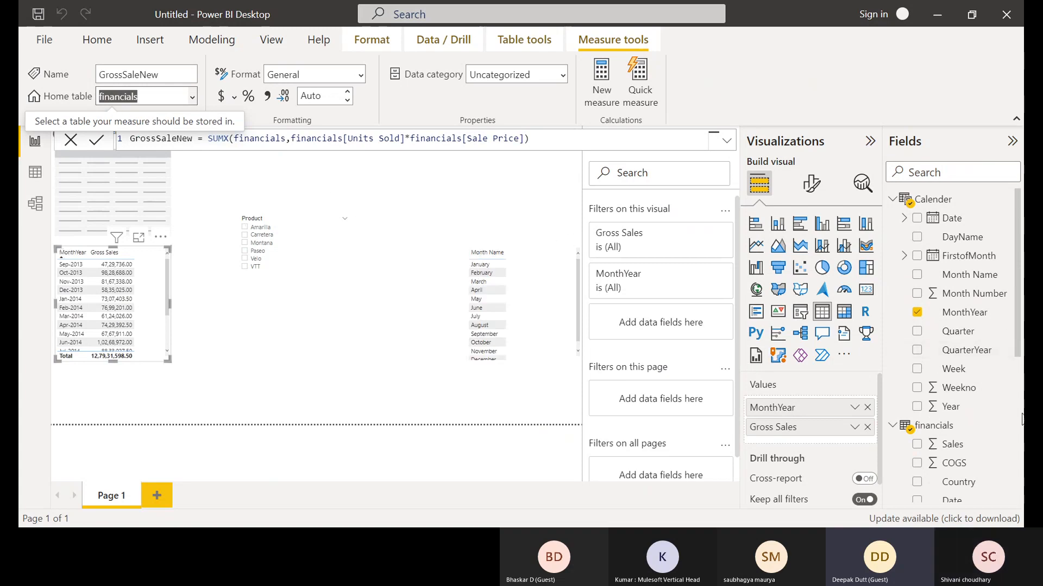
# Add the GrossSaleNew measure to the MonthYear table visual, then widen the visual to compare it with Gross Sales
pyautogui.scroll(-5, 1016, 421)
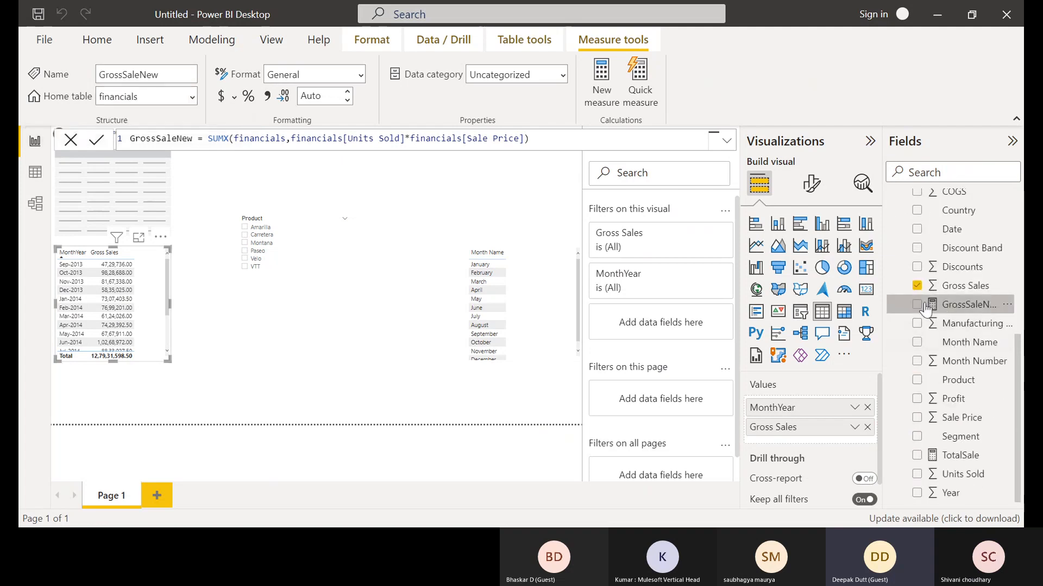
pyautogui.click(919, 306)
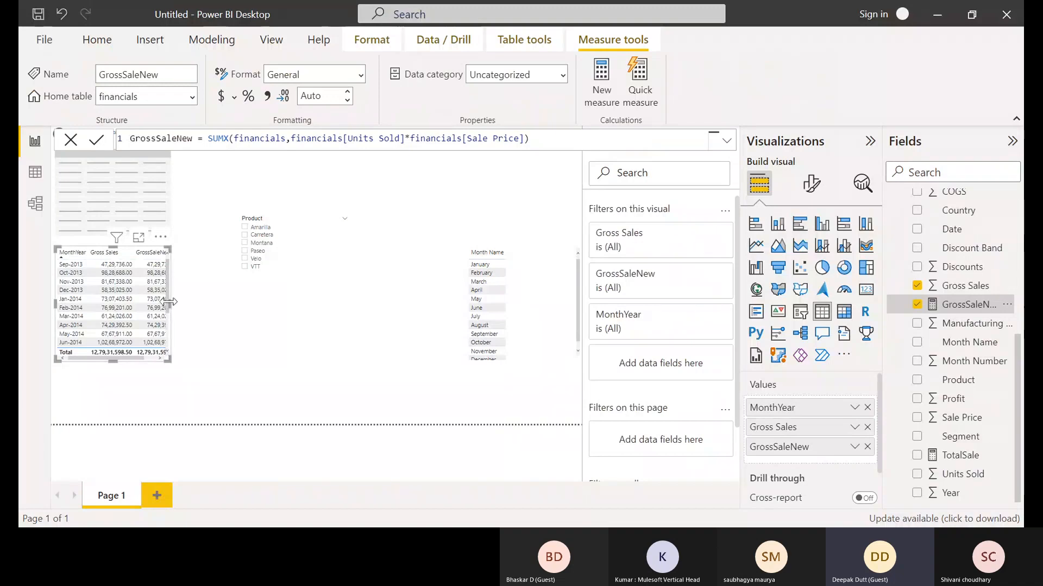
pyautogui.moveTo(168, 302); pyautogui.dragTo(245, 309)
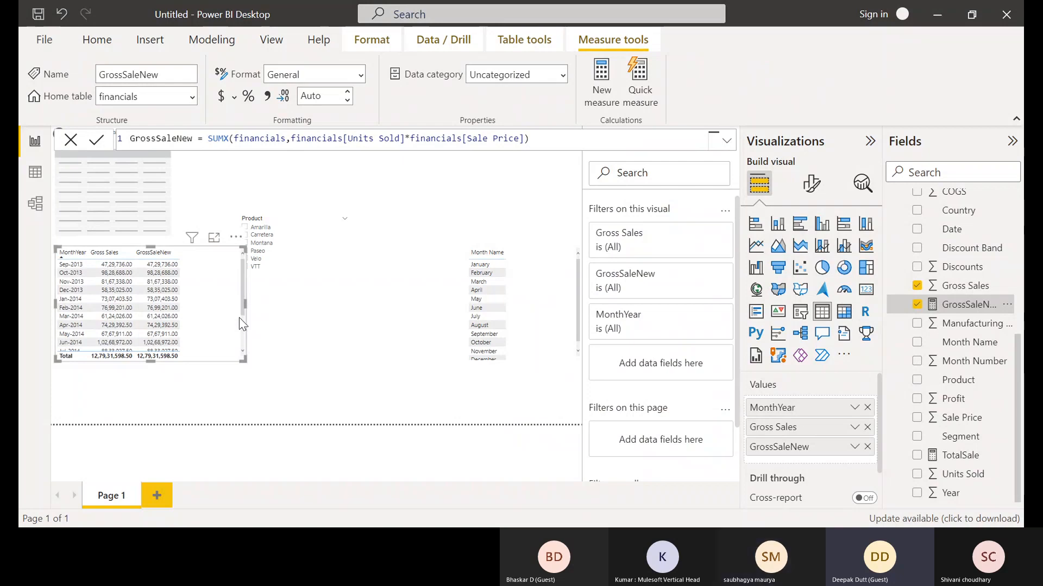
pyautogui.scroll(-2, 241, 324)
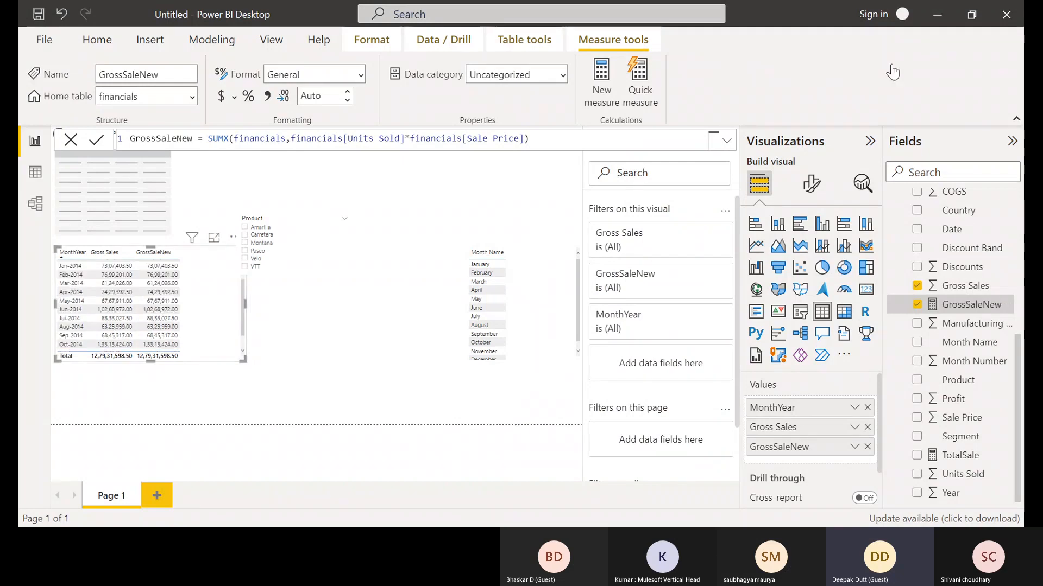